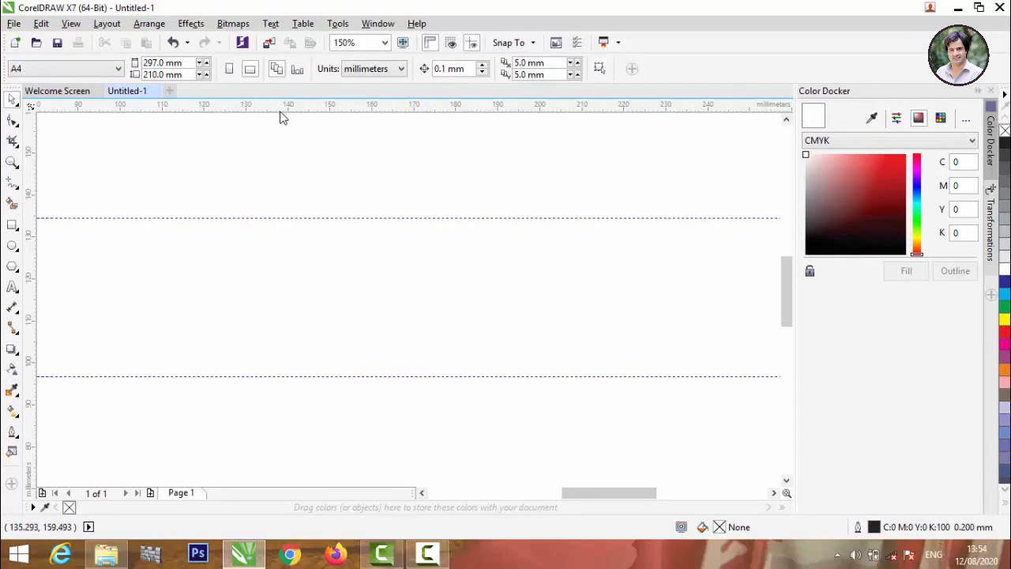
# Add two horizontal guidelines at about Y 140.4 mm and Y 103.4 mm, one above each existing guideline.
pyautogui.moveTo(278, 104); pyautogui.dragTo(288, 185)
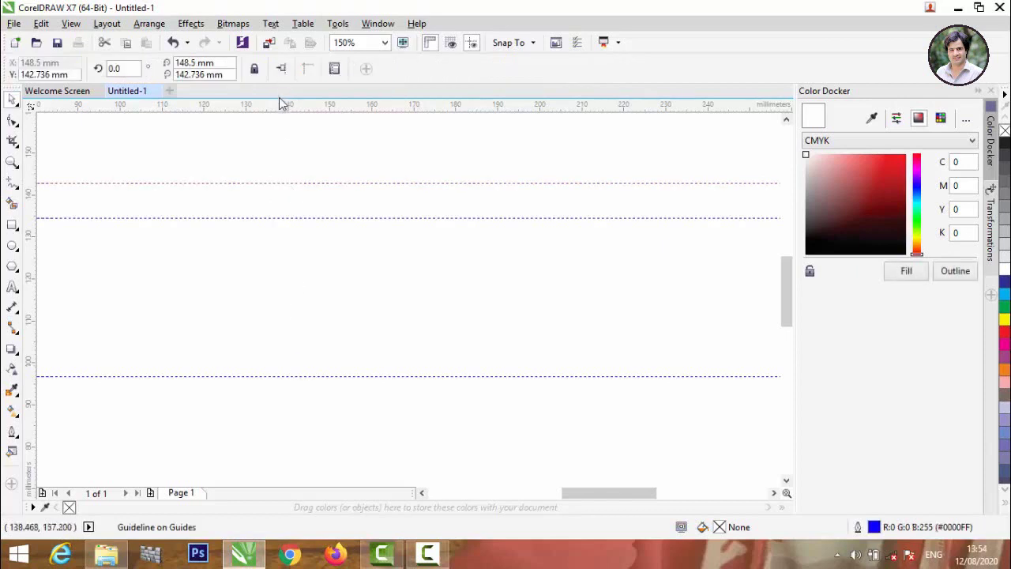
pyautogui.moveTo(279, 130)
pyautogui.mouseDown()
pyautogui.moveTo(311, 412)
pyautogui.moveTo(311, 327)
pyautogui.moveTo(315, 345)
pyautogui.mouseUp()
pyautogui.click(290, 183)
pyautogui.moveTo(290, 183); pyautogui.dragTo(281, 193)
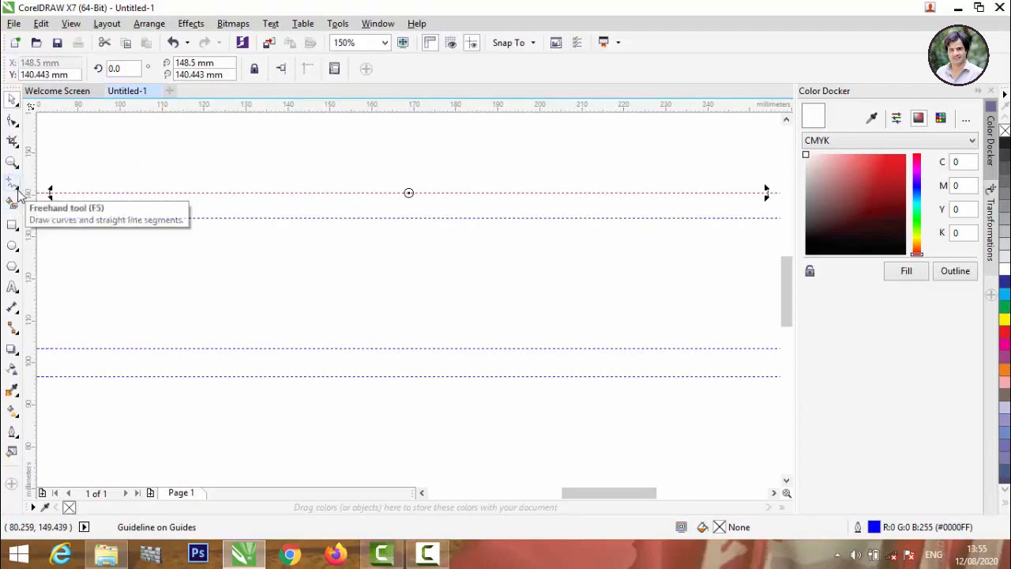
# Draw a closed four-sided slanted panel about 18.5 mm wide and 43.9 mm high between the guidelines with the Pen tool.
pyautogui.click(17, 188)
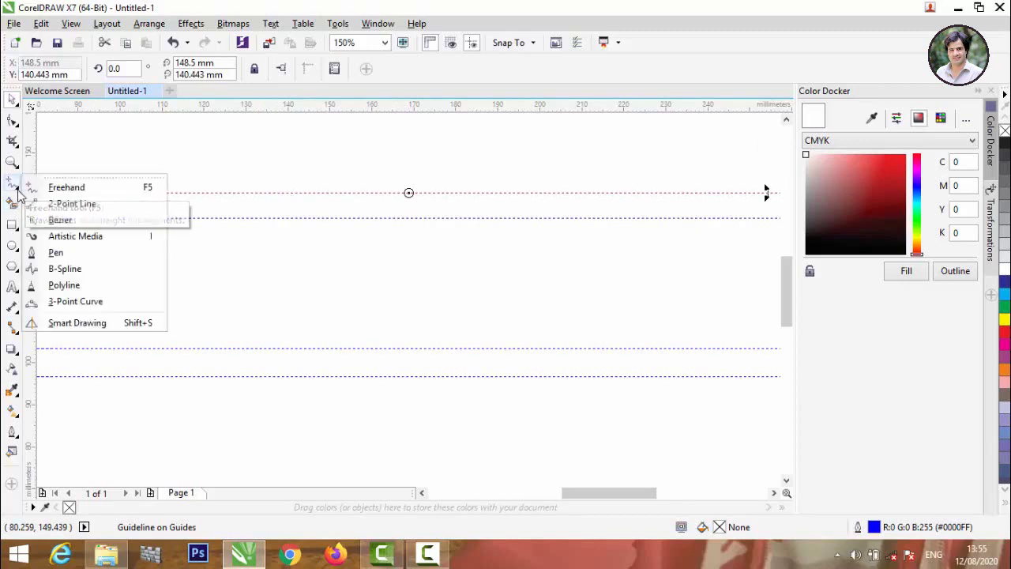
pyautogui.click(62, 254)
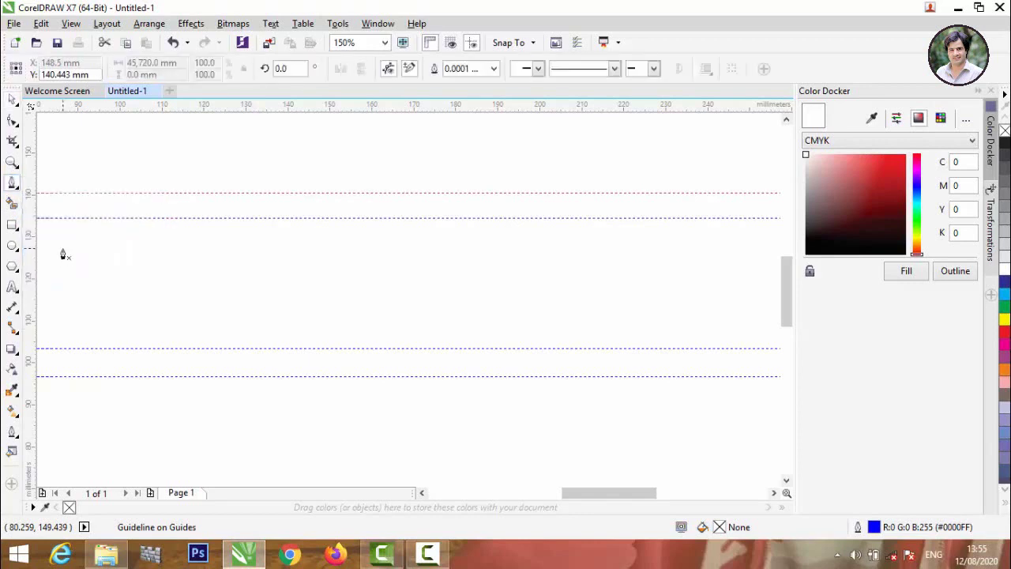
pyautogui.click(226, 194)
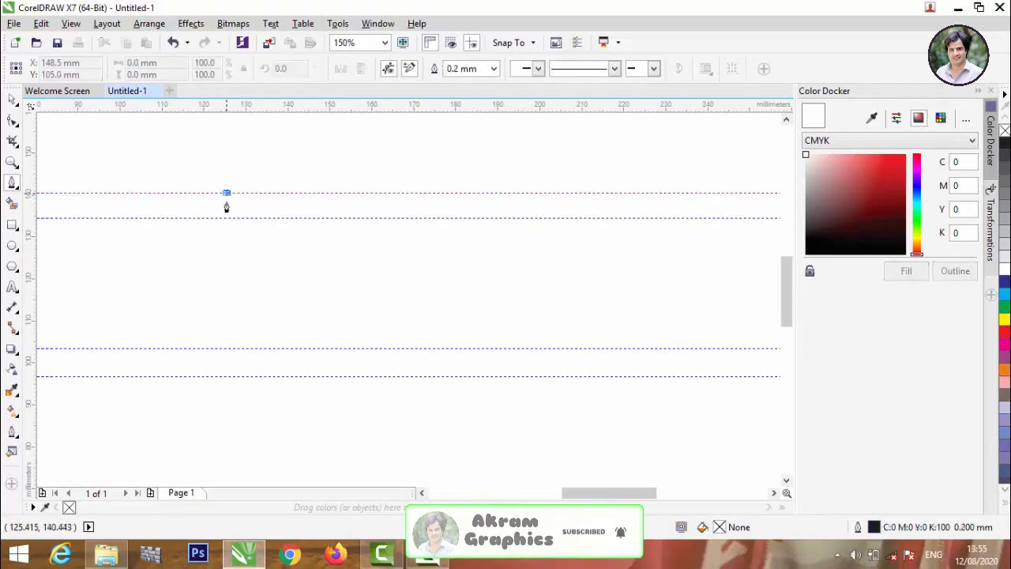
pyautogui.click(226, 348)
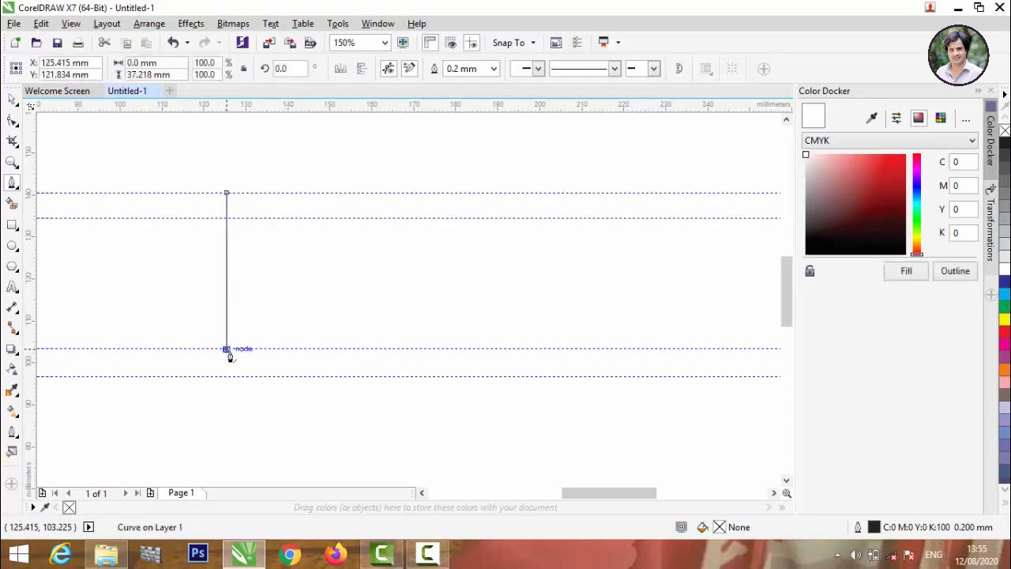
pyautogui.click(305, 377)
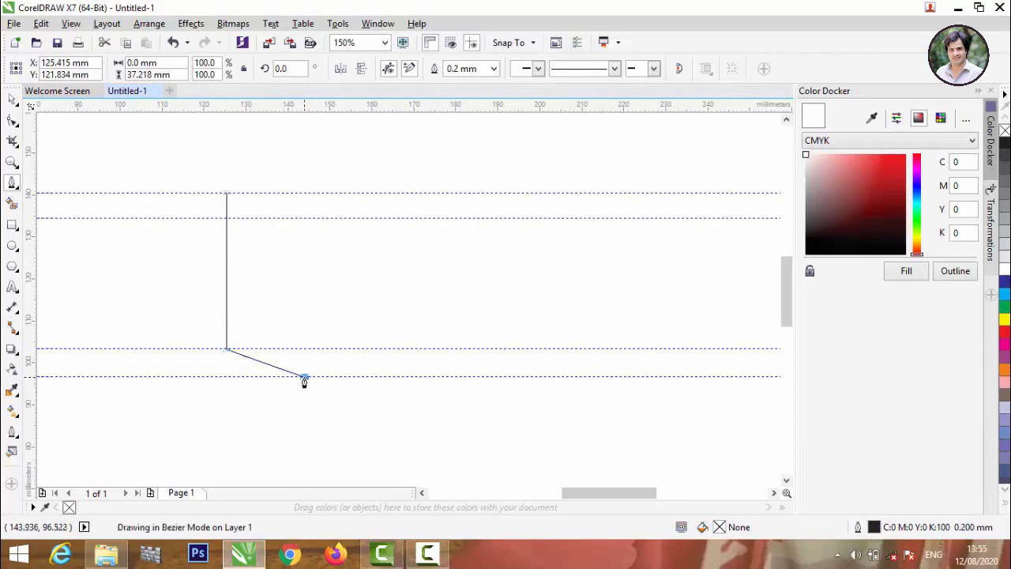
pyautogui.click(298, 219)
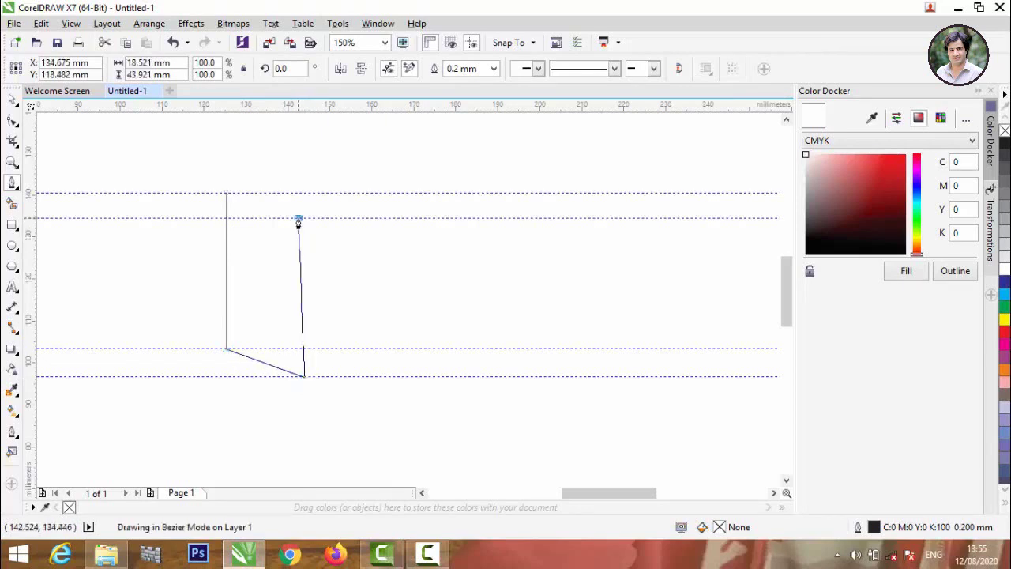
pyautogui.click(227, 194)
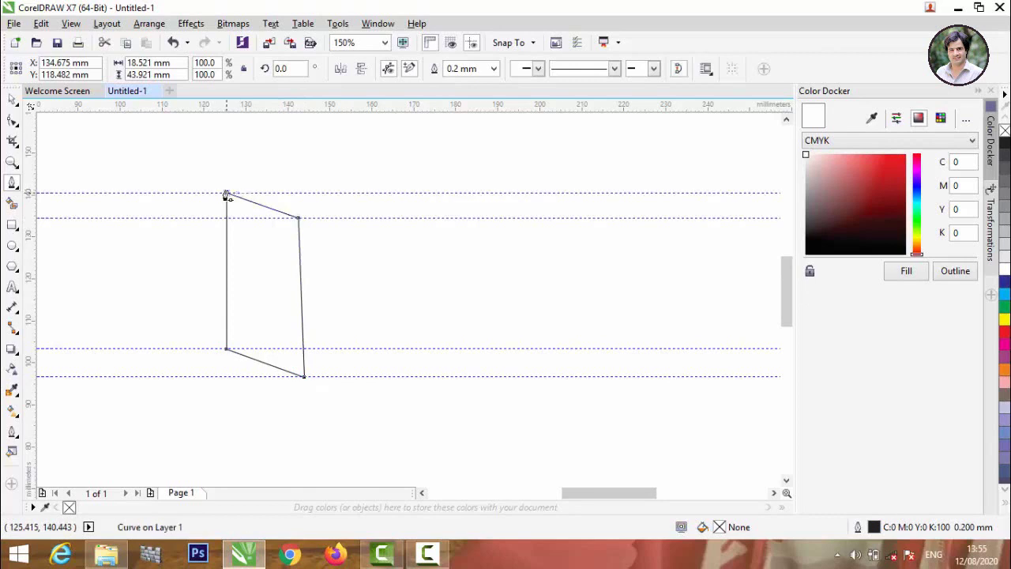
# Delete all four horizontal guidelines around the slanted panel.
pyautogui.click(14, 101)
pyautogui.click(151, 187)
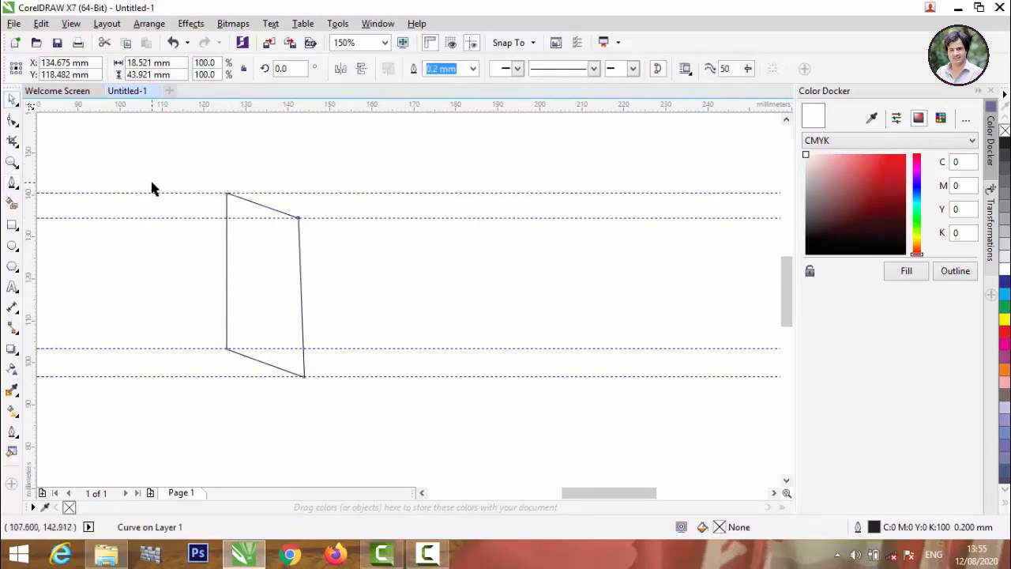
pyautogui.click(167, 193)
pyautogui.press('Delete')
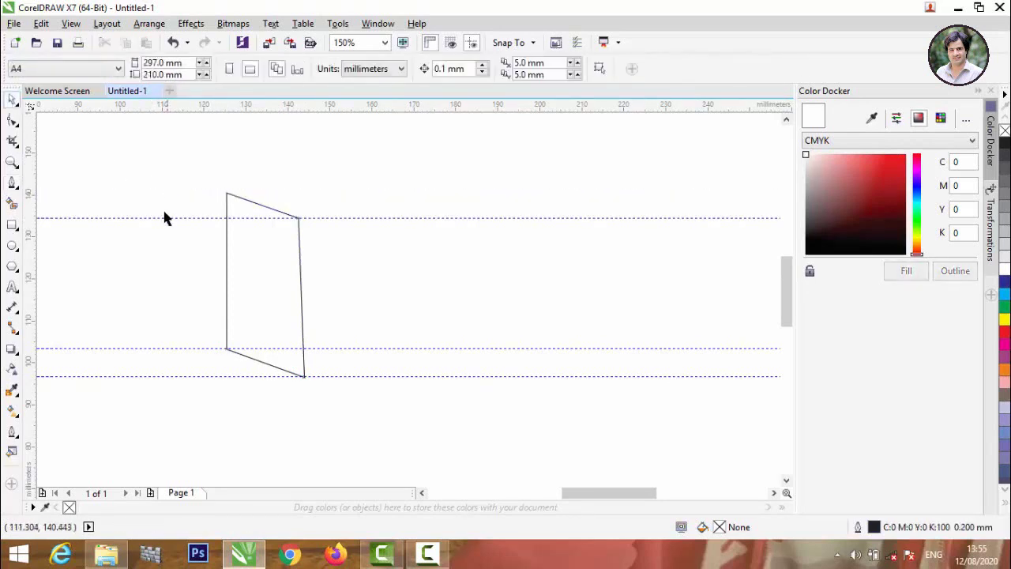
pyautogui.click(167, 216)
pyautogui.press('Delete')
pyautogui.click(167, 347)
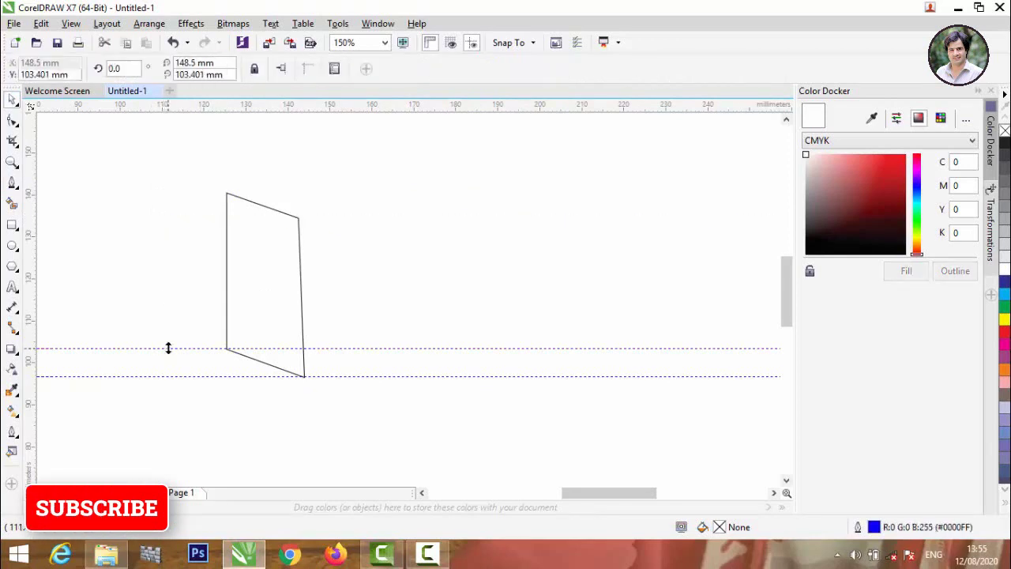
pyautogui.press('Delete')
pyautogui.click(171, 375)
pyautogui.press('Delete')
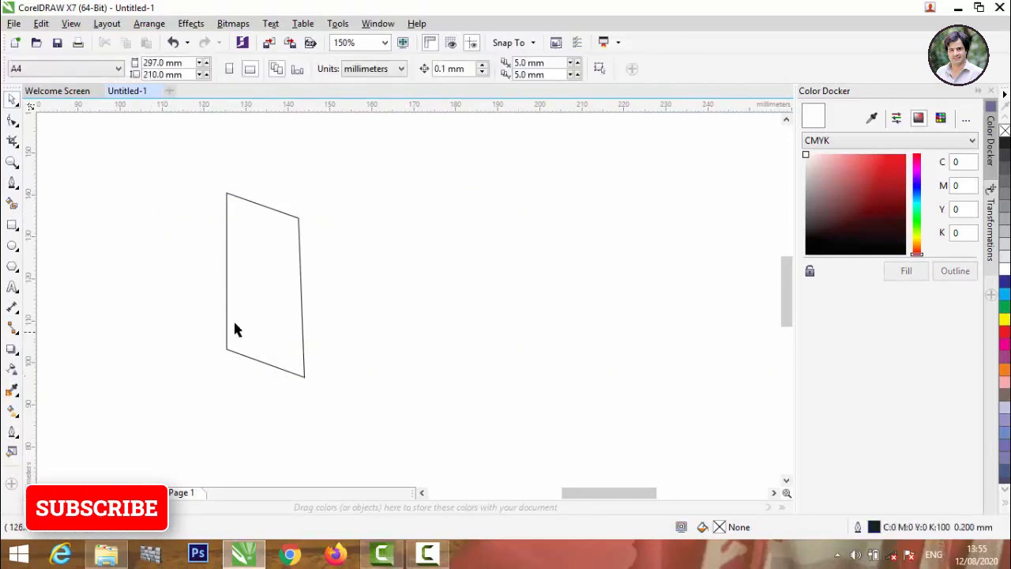
# Convert the panel's bottom edge to a curve and bend it upward into a gentle arc with the Shape tool.
pyautogui.click(227, 198)
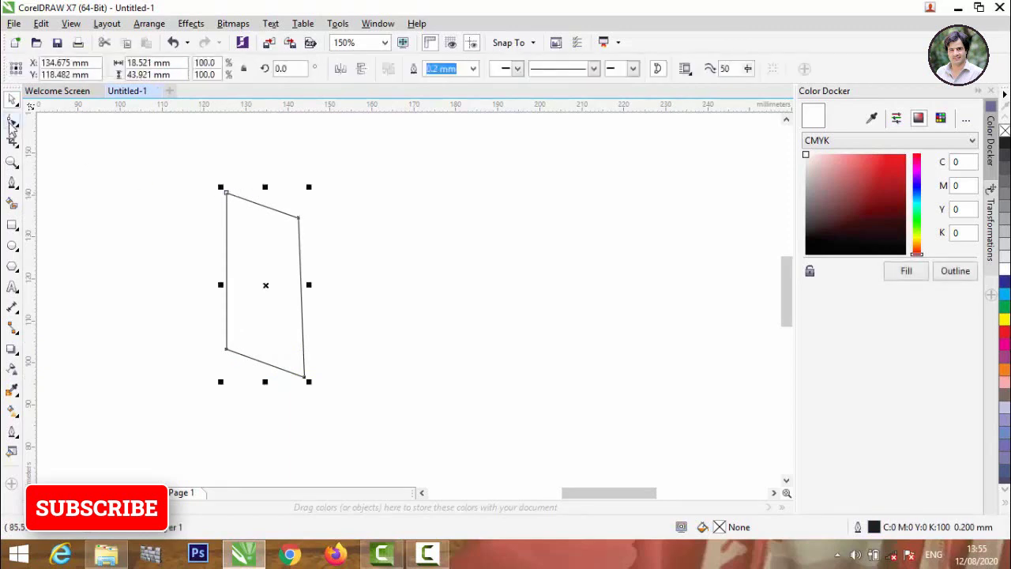
pyautogui.click(13, 123)
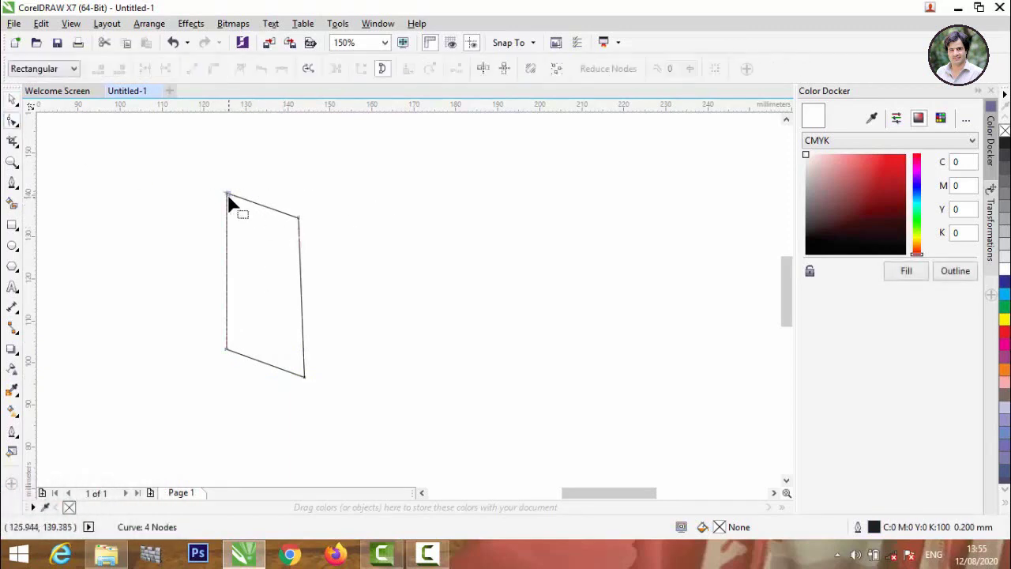
pyautogui.click(227, 196)
pyautogui.moveTo(221, 193); pyautogui.dragTo(225, 195)
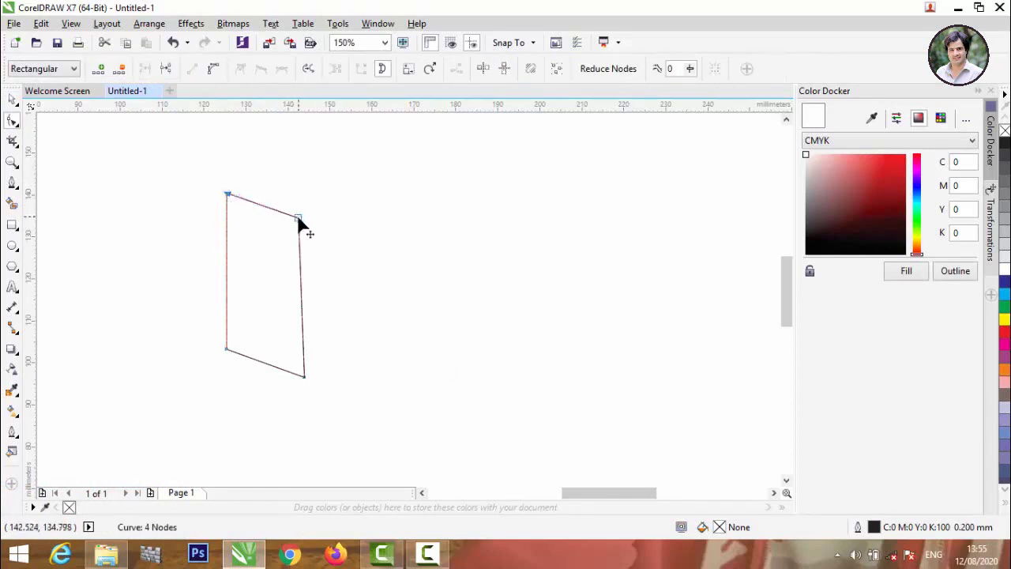
pyautogui.click(262, 362)
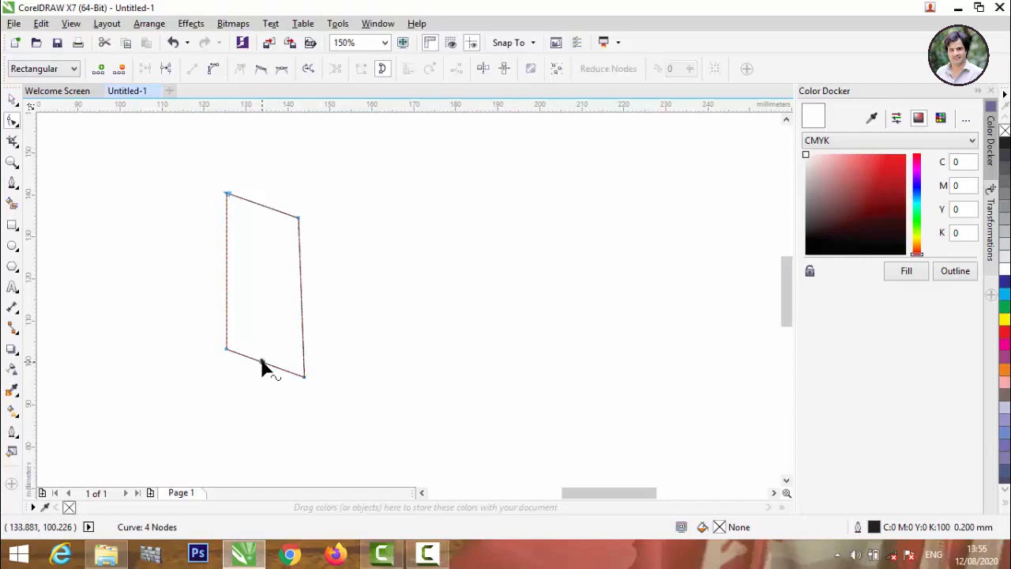
pyautogui.click(210, 69)
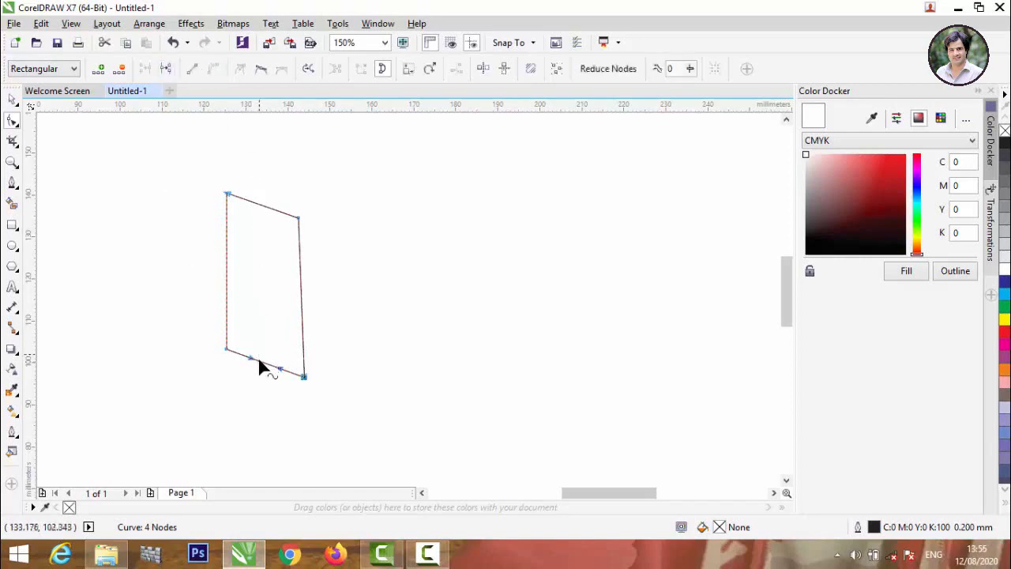
pyautogui.moveTo(261, 365); pyautogui.dragTo(259, 353)
pyautogui.moveTo(259, 342); pyautogui.dragTo(250, 350)
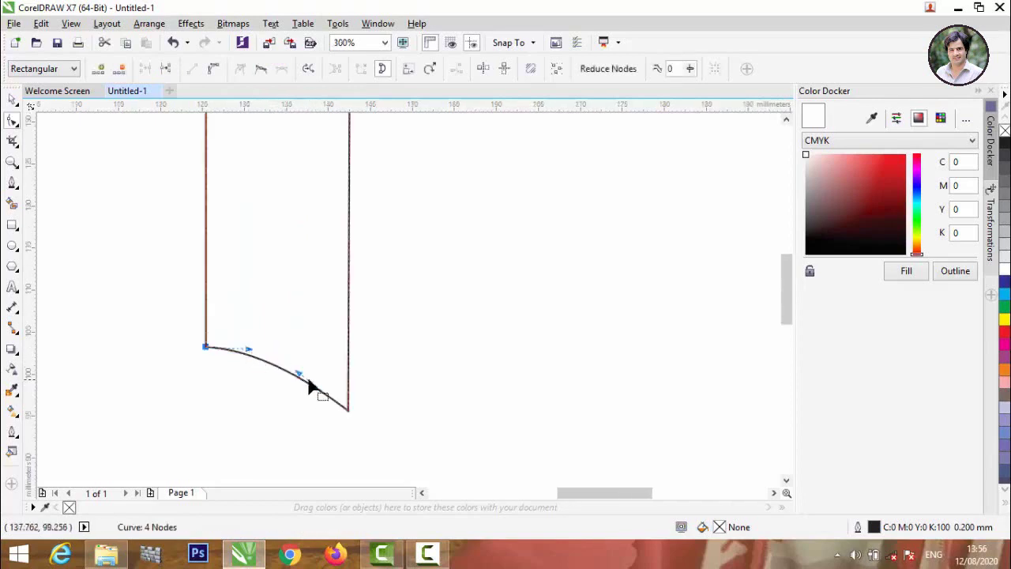
# Convert the panel's top edge to a curve and bow it upward to echo the bottom arc.
pyautogui.scroll(-2, 310, 388)
pyautogui.click(289, 216)
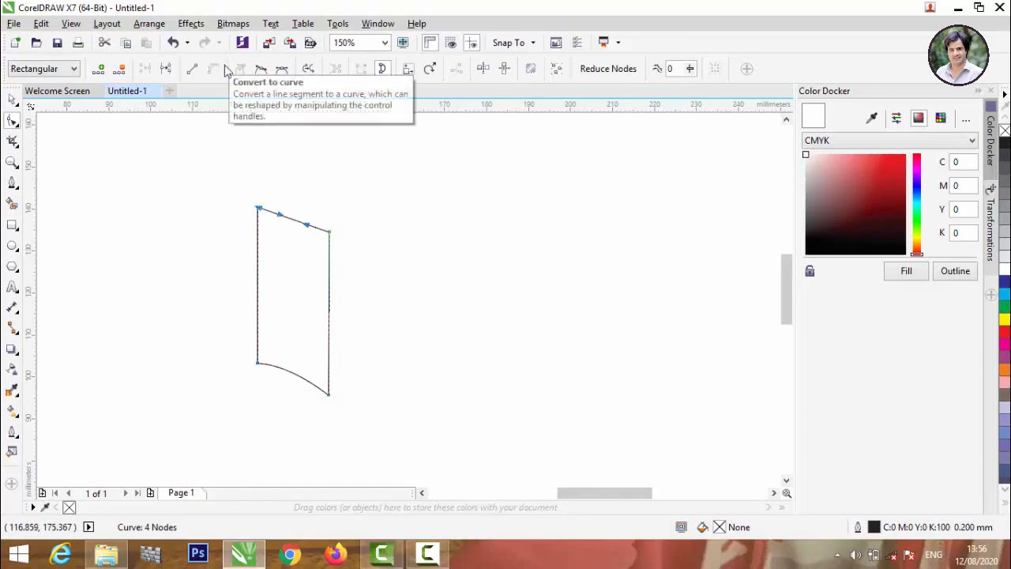
pyautogui.moveTo(293, 219); pyautogui.dragTo(248, 190)
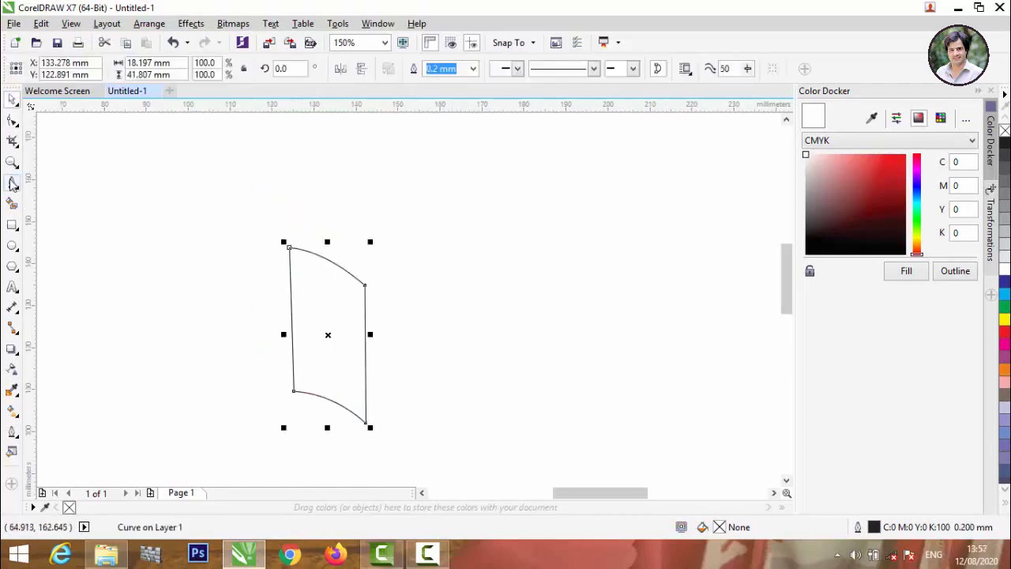
# Draw a closed five-point folded shape about 25.4 mm wide and 41.7 mm high beside and below the curved panel with the Pen tool.
pyautogui.click(12, 183)
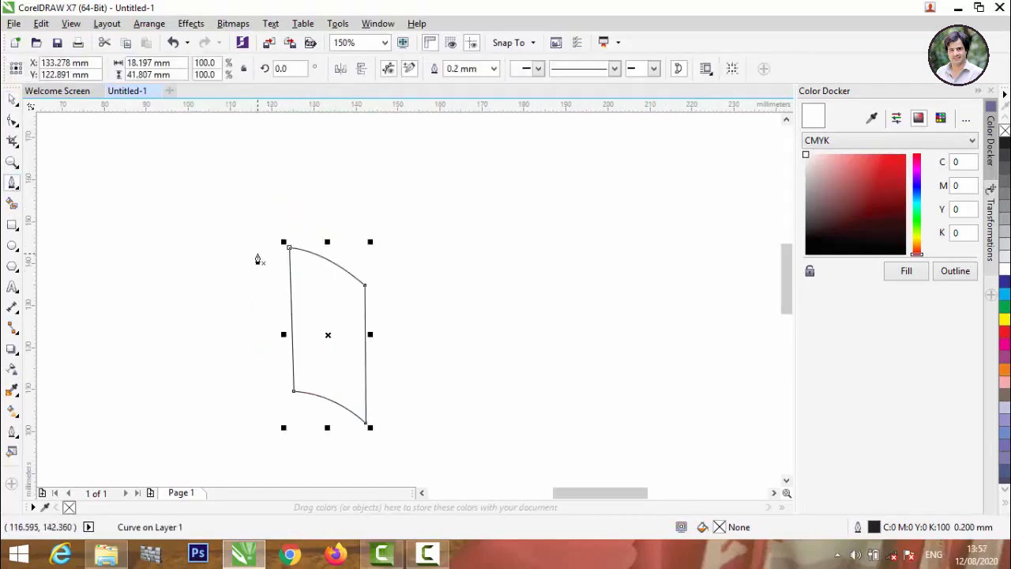
pyautogui.scroll(2, 259, 259)
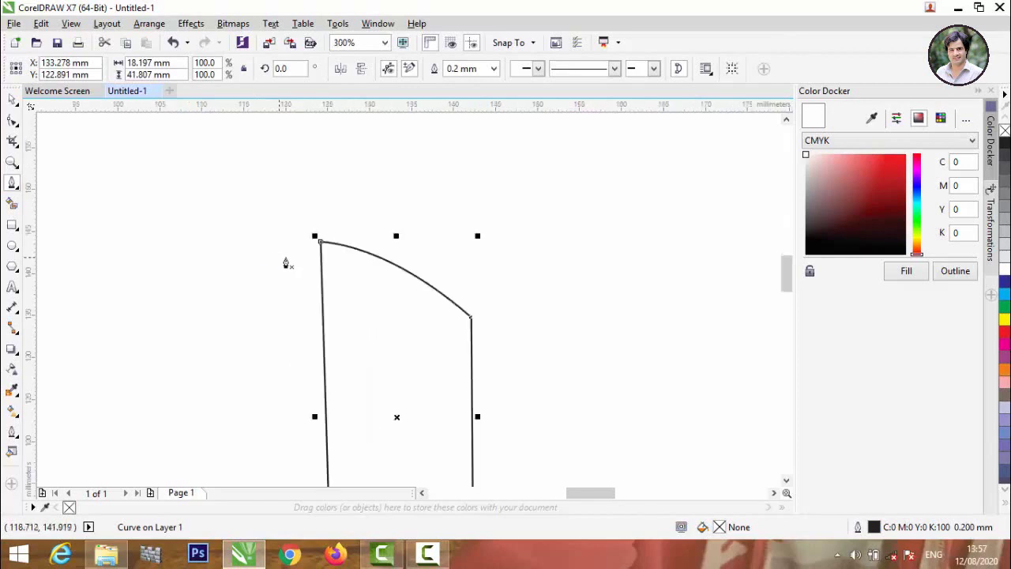
pyautogui.scroll(-4, 258, 208)
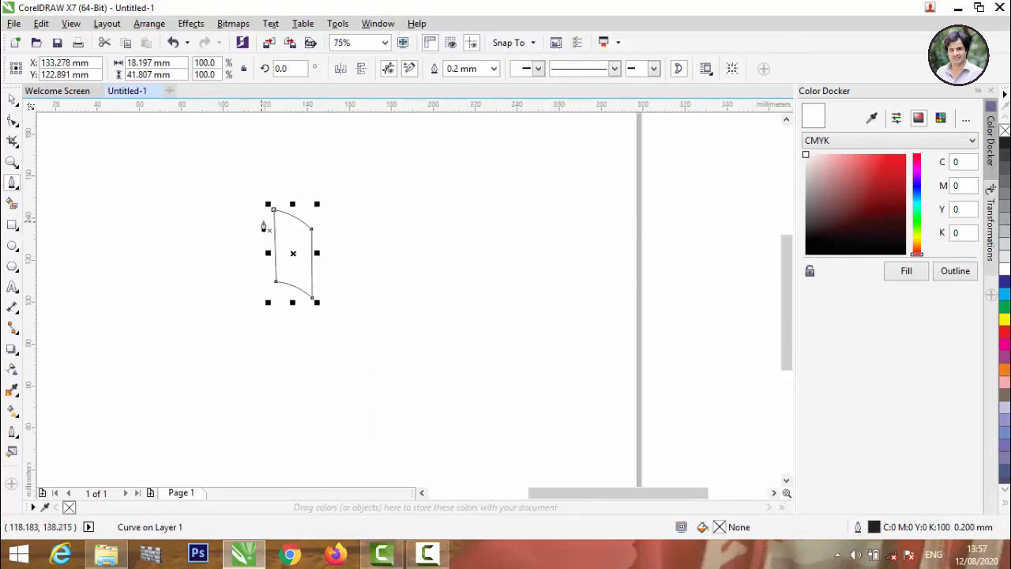
pyautogui.scroll(2, 263, 227)
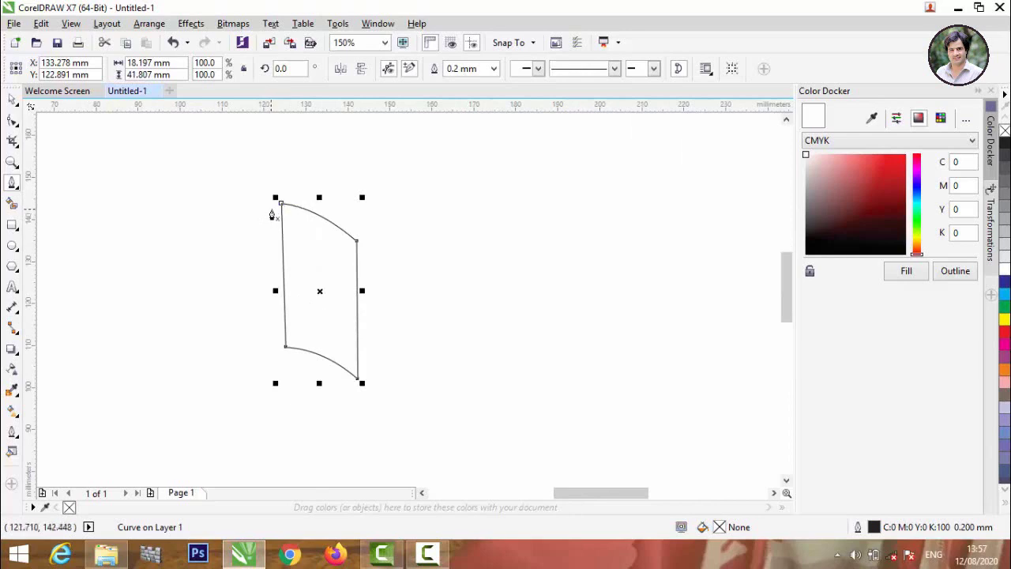
pyautogui.click(272, 209)
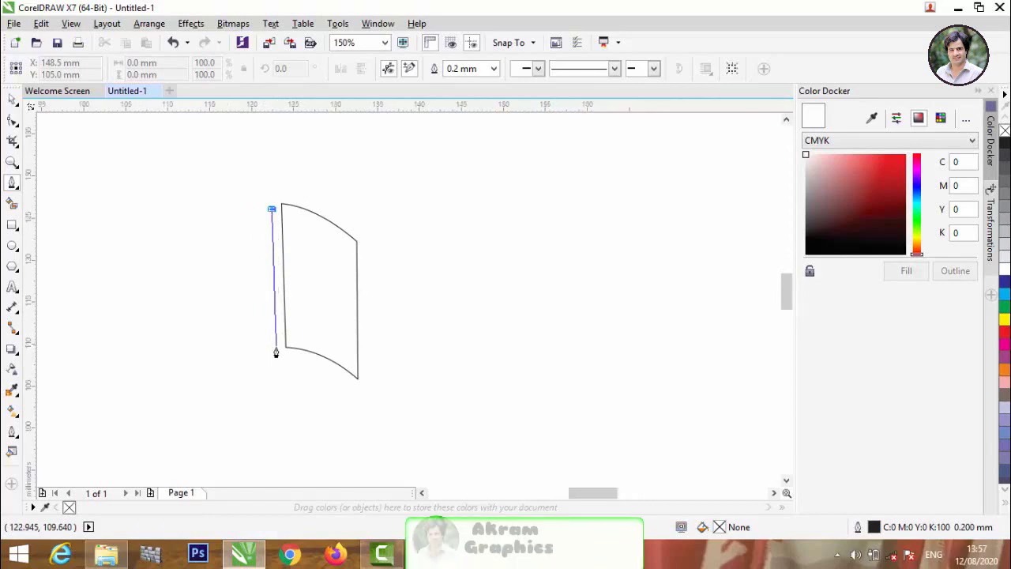
pyautogui.scroll(4, 276, 353)
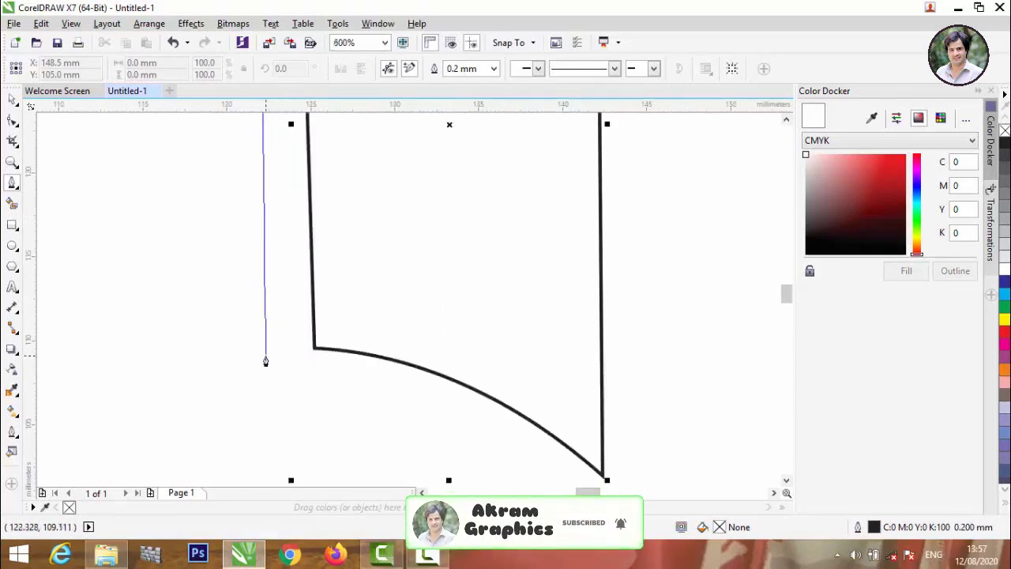
pyautogui.click(266, 370)
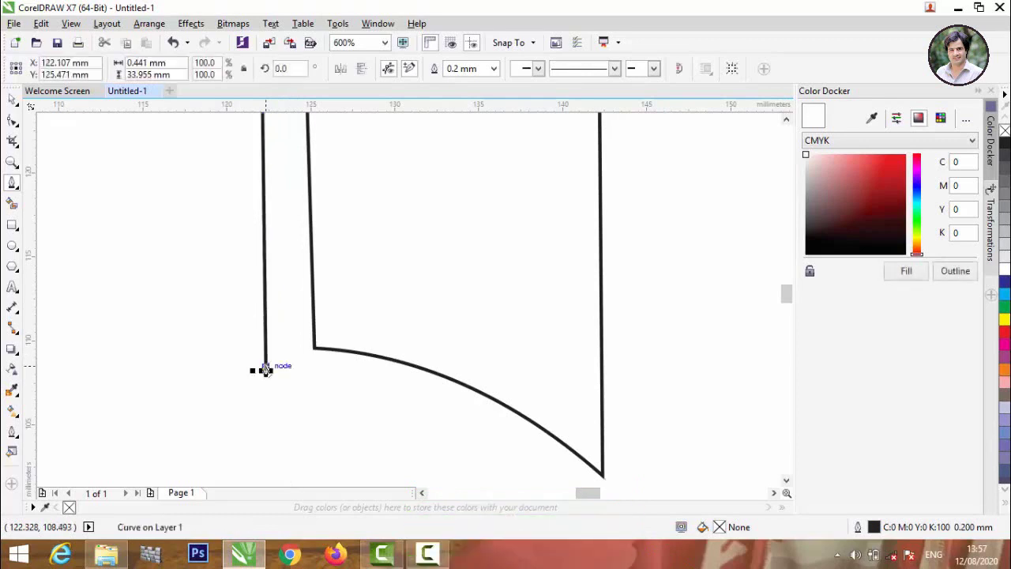
pyautogui.scroll(-4, 265, 370)
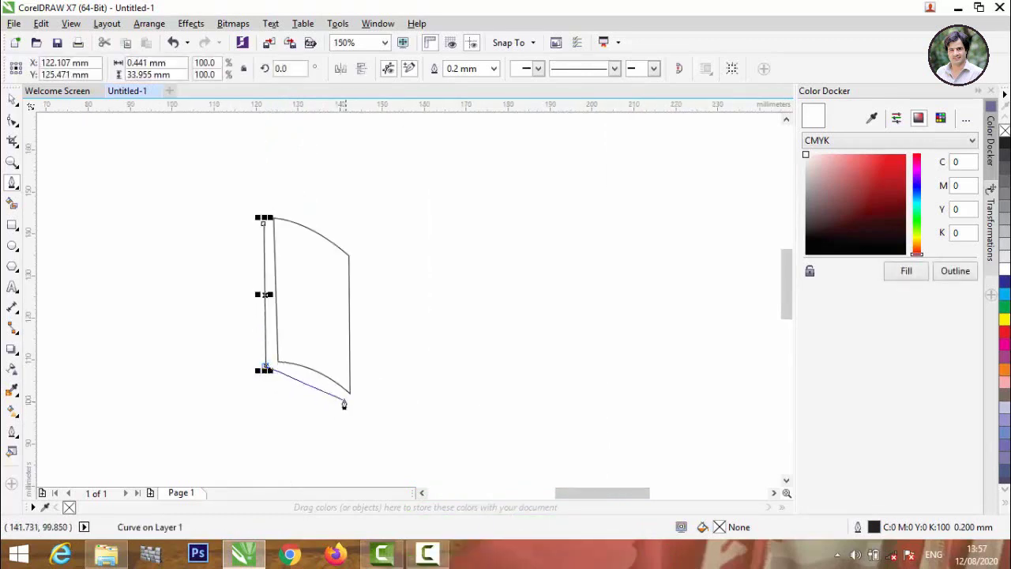
pyautogui.click(344, 404)
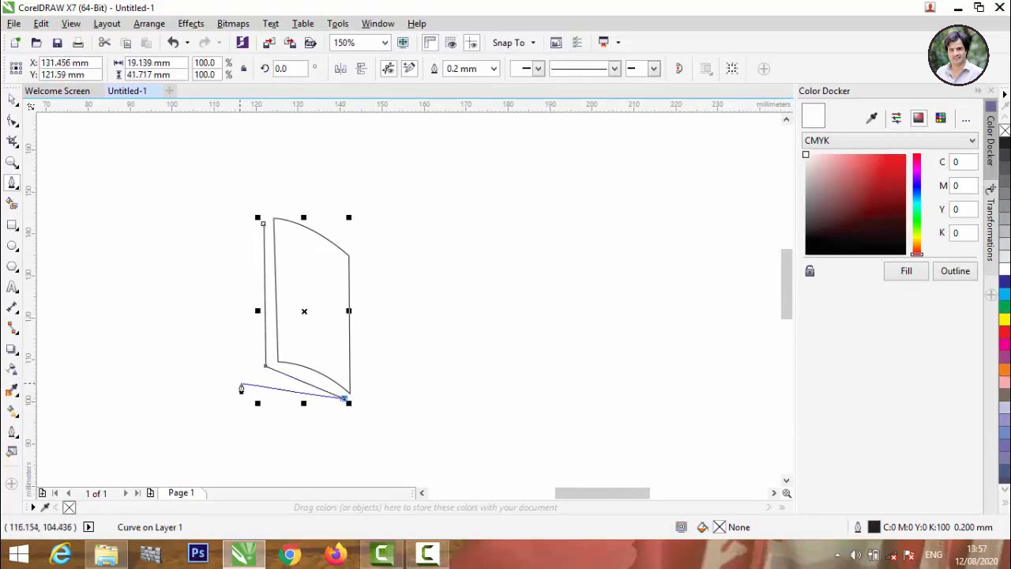
pyautogui.click(238, 385)
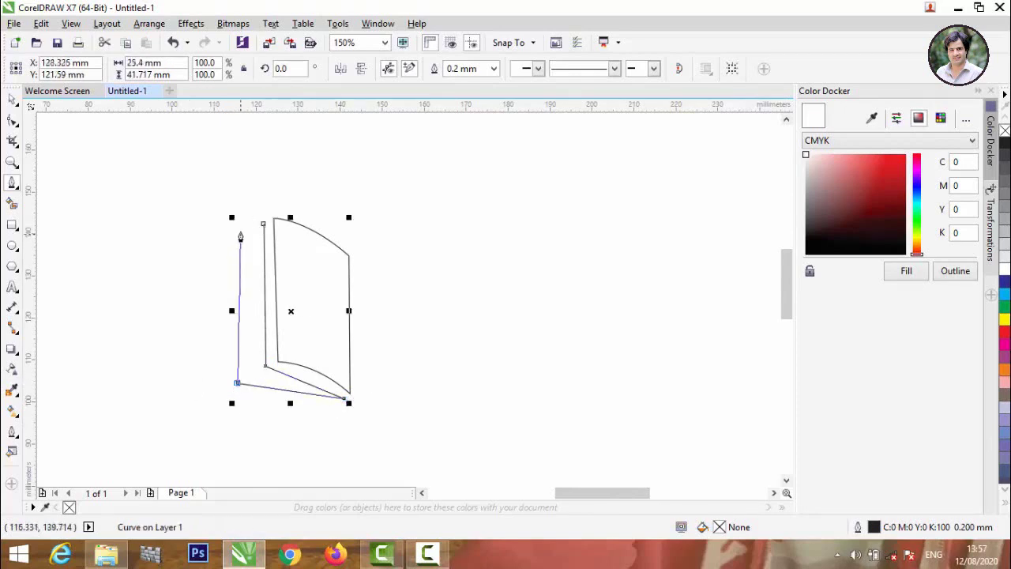
pyautogui.click(240, 230)
pyautogui.click(263, 224)
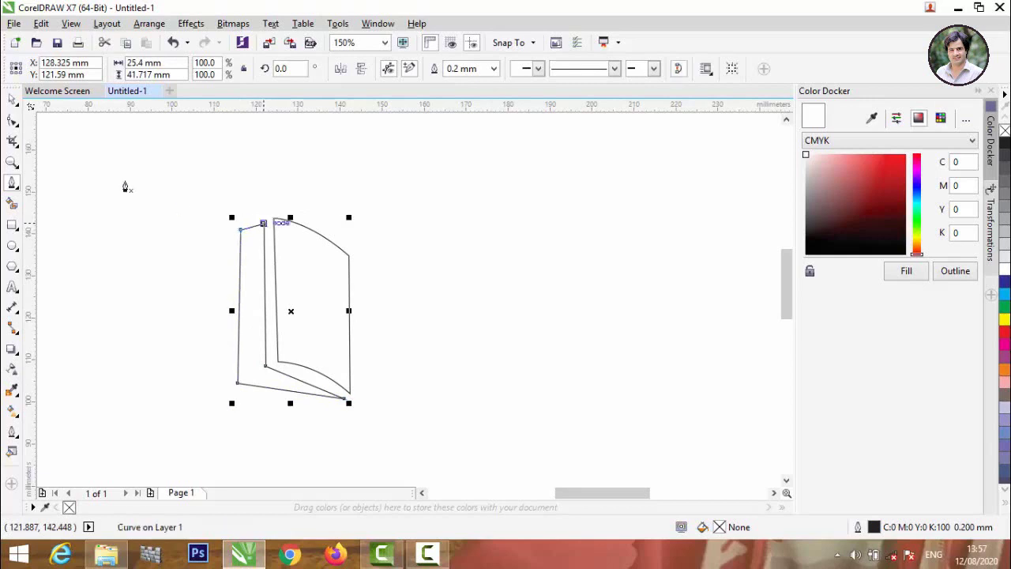
# Convert the folded shape's inner bottom edge to a curve and bend it upward to follow the panel's bottom arc with the Shape tool.
pyautogui.click(12, 122)
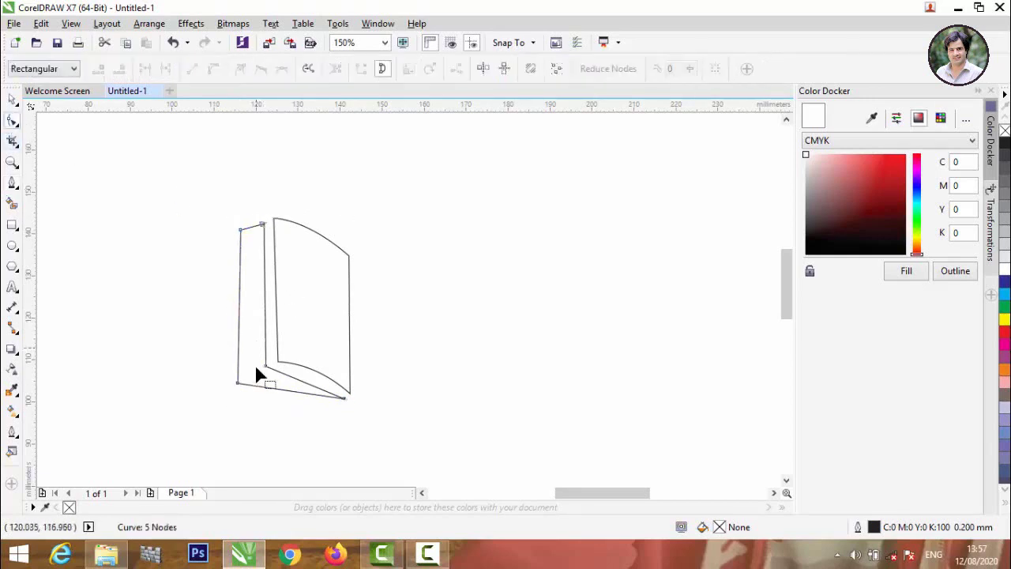
pyautogui.scroll(2, 257, 379)
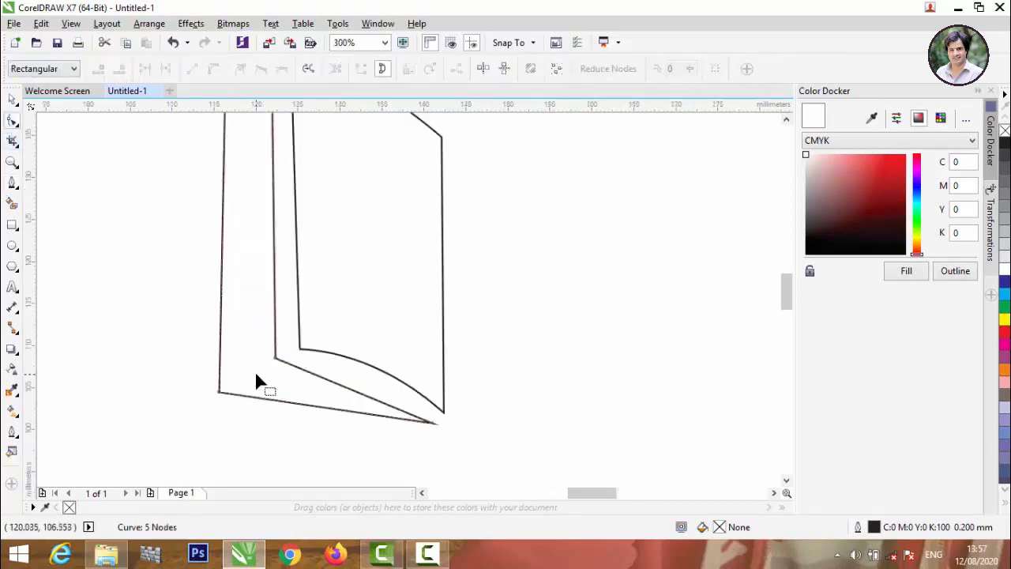
pyautogui.click(344, 387)
pyautogui.click(207, 70)
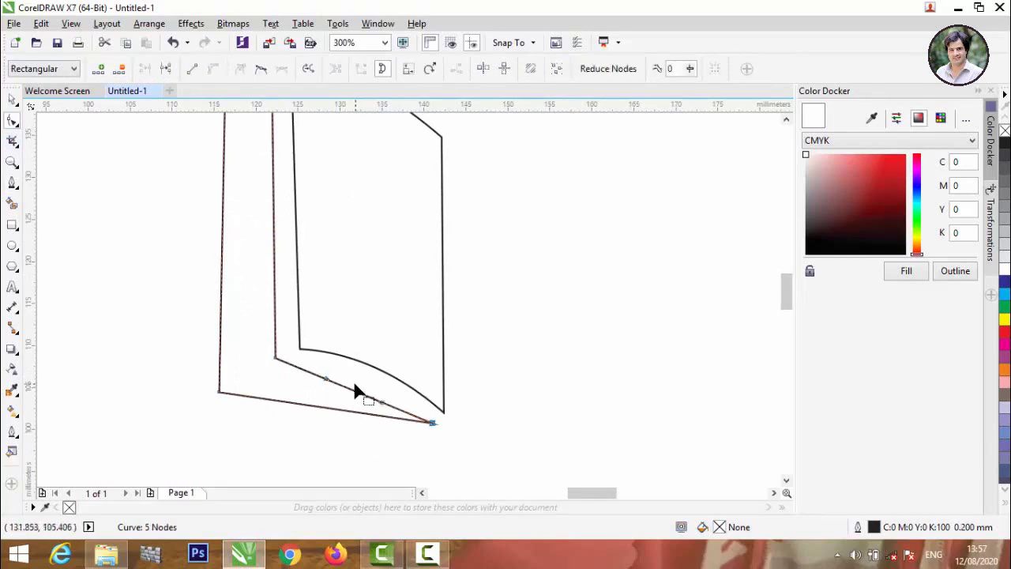
pyautogui.moveTo(352, 389); pyautogui.dragTo(364, 378)
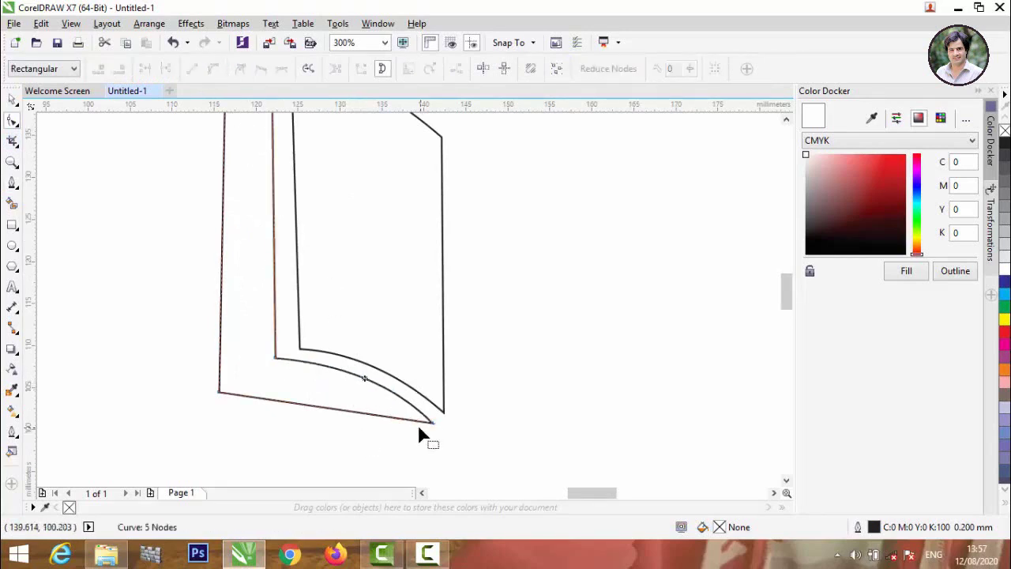
# Convert the folded shape's outer bottom edge to a curve and bow it gently upward.
pyautogui.click(307, 403)
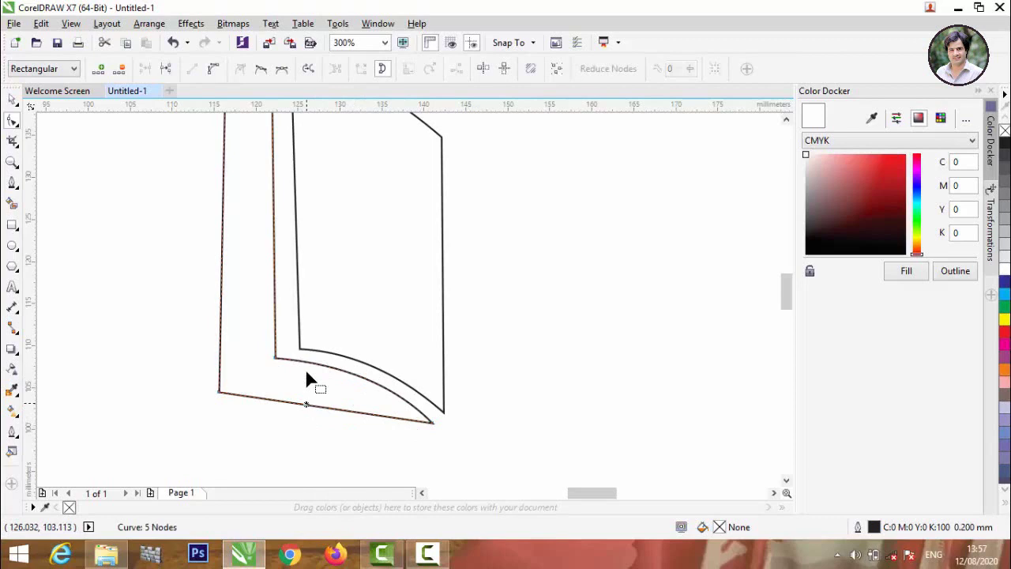
pyautogui.click(213, 69)
pyautogui.moveTo(318, 407); pyautogui.dragTo(320, 387)
# Move the folded shape's pointed tip directly below the curved panel's lower right corner.
pyautogui.scroll(2, 439, 425)
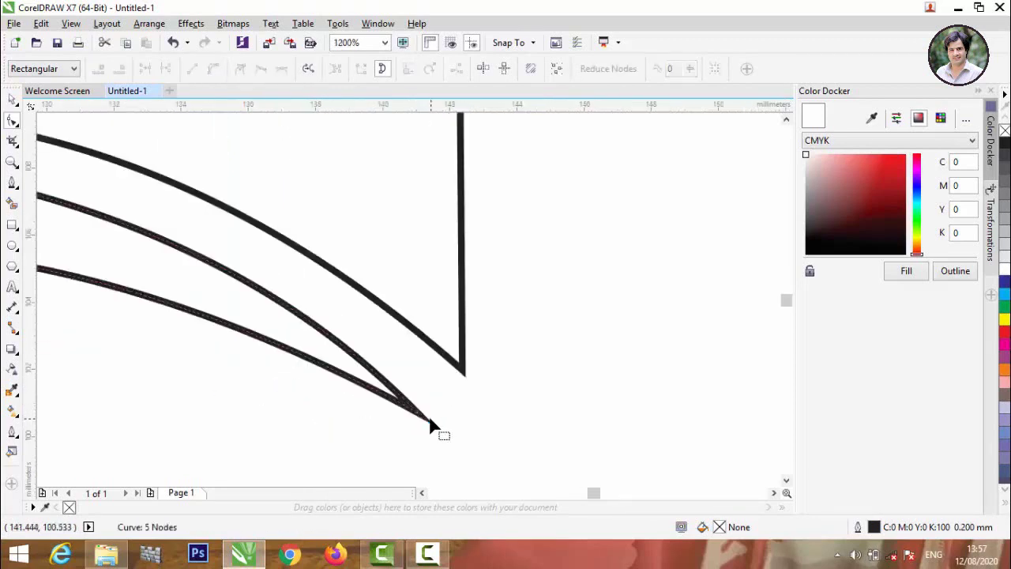
pyautogui.moveTo(423, 415); pyautogui.dragTo(461, 398)
pyautogui.hotkey('ctrl', 'z')
pyautogui.scroll(-2, 461, 398)
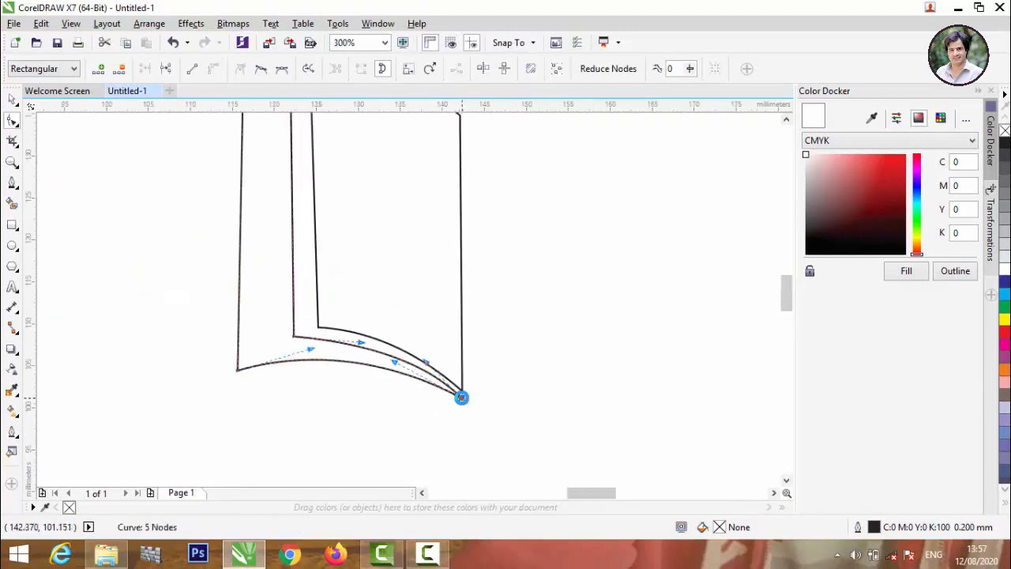
# Move the folded shape's lower and upper left corner nodes inward to make a narrow, upright page strip.
pyautogui.scroll(-2, 239, 365)
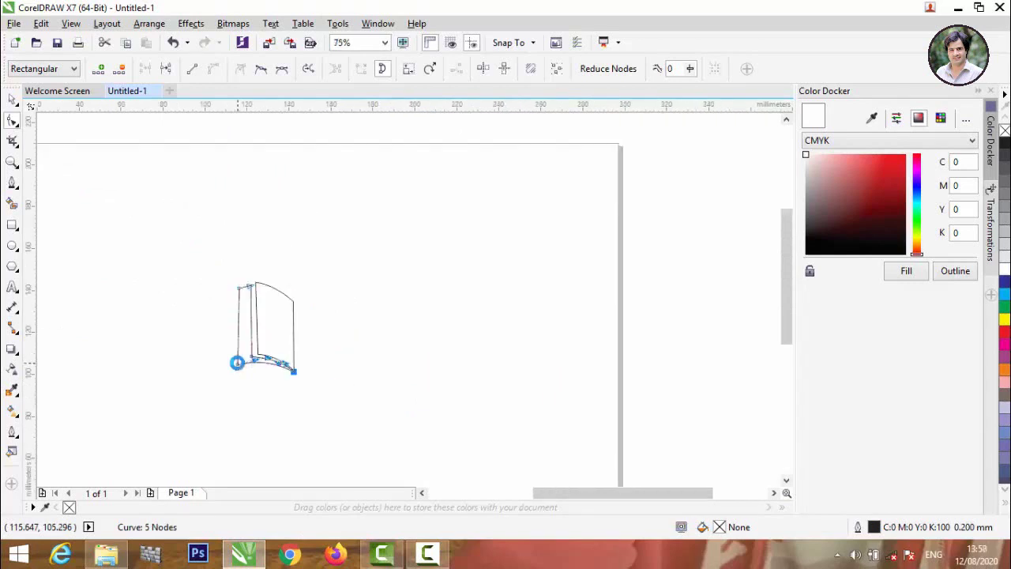
pyautogui.scroll(5, 239, 365)
pyautogui.scroll(-1, 236, 374)
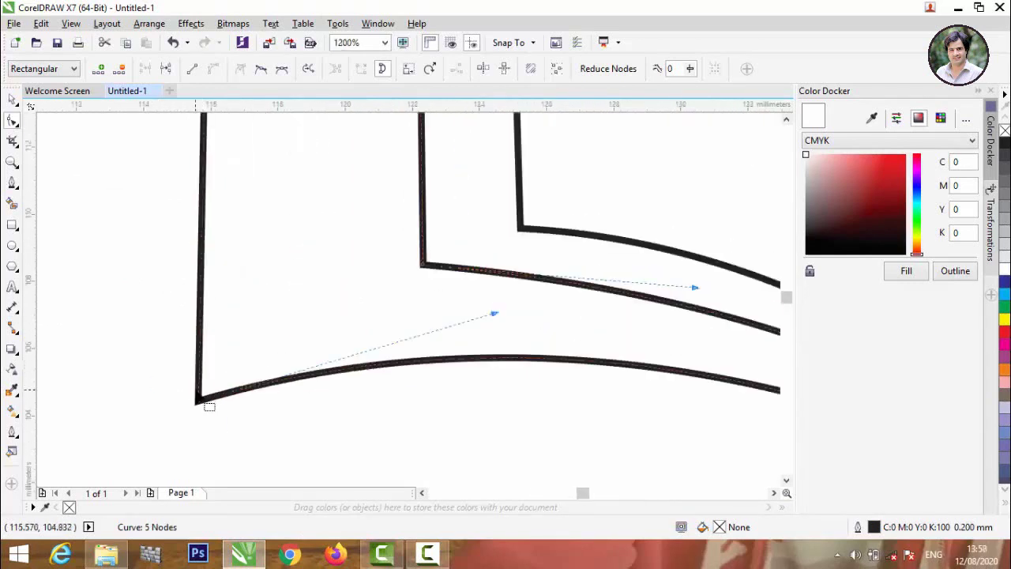
pyautogui.moveTo(204, 404); pyautogui.dragTo(319, 360)
pyautogui.scroll(-3, 217, 355)
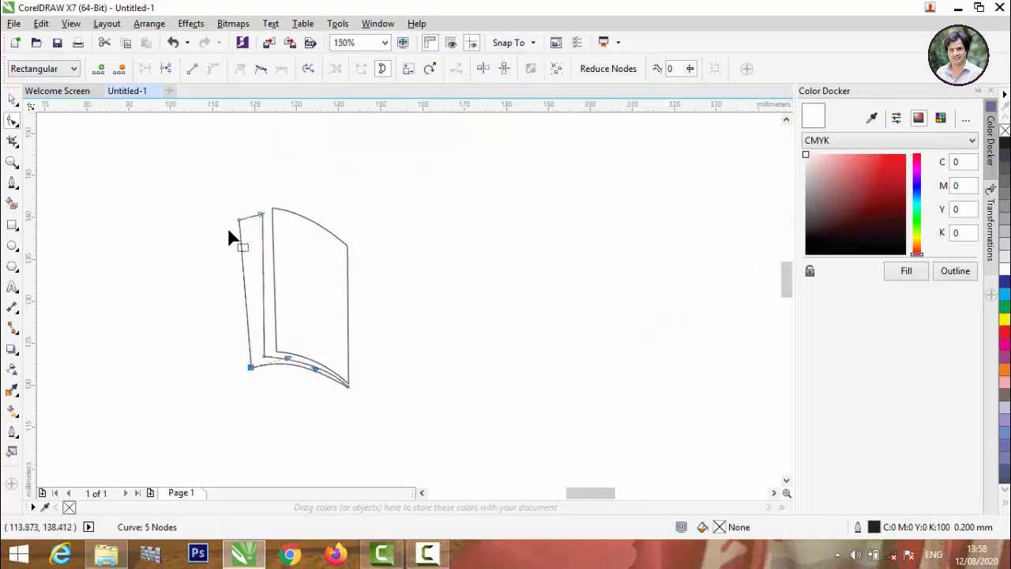
pyautogui.scroll(1, 230, 234)
pyautogui.moveTo(250, 209); pyautogui.dragTo(299, 197)
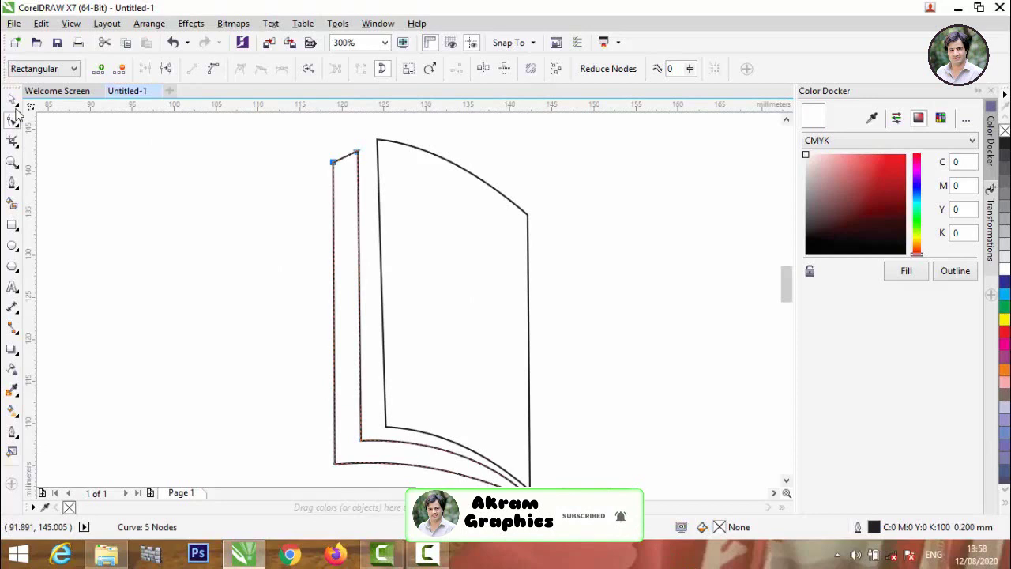
# Duplicate the folded page strip and place the copy to the left of and slightly below the original.
pyautogui.click(13, 105)
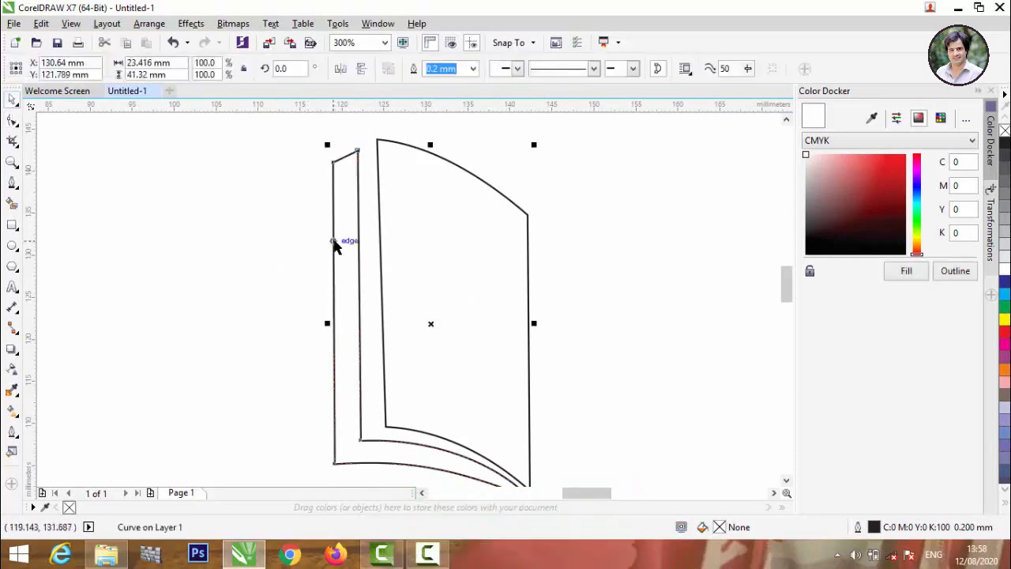
pyautogui.scroll(-4, 335, 245)
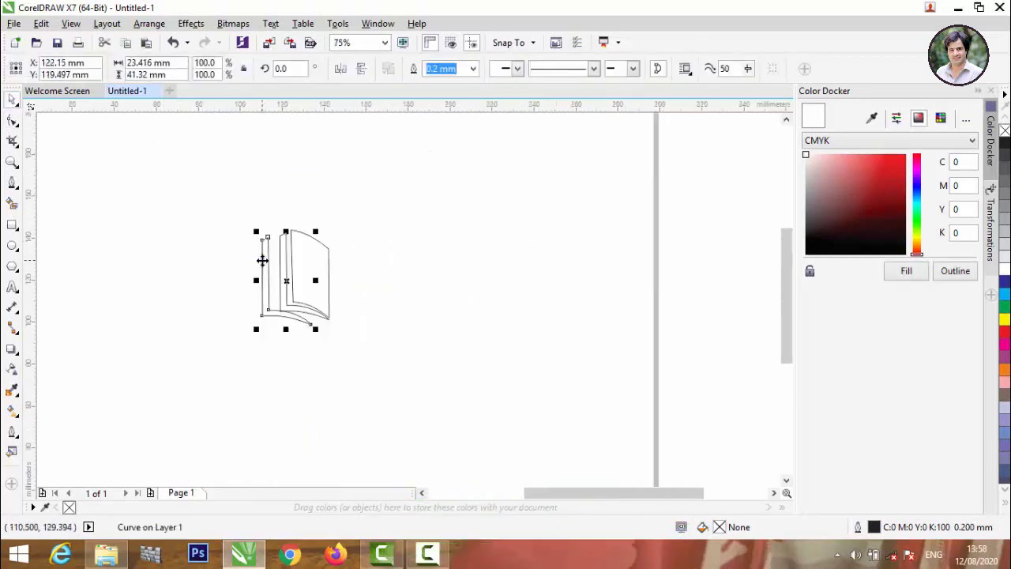
# Reshape the copied strip's lower corners and inner bottom curve with the Shape tool, placing its tip just below the original strip's tip.
pyautogui.scroll(4, 277, 316)
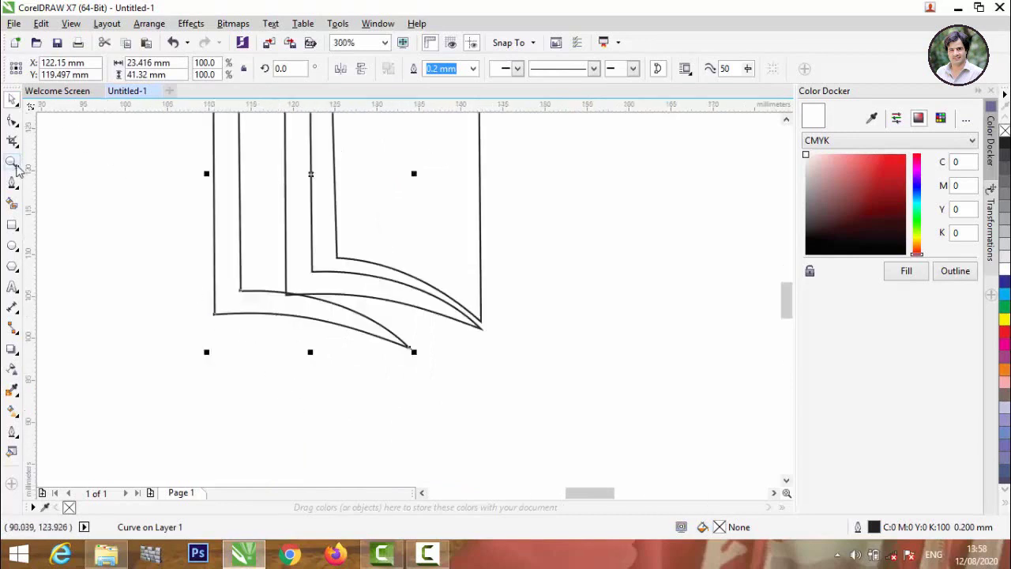
pyautogui.click(11, 120)
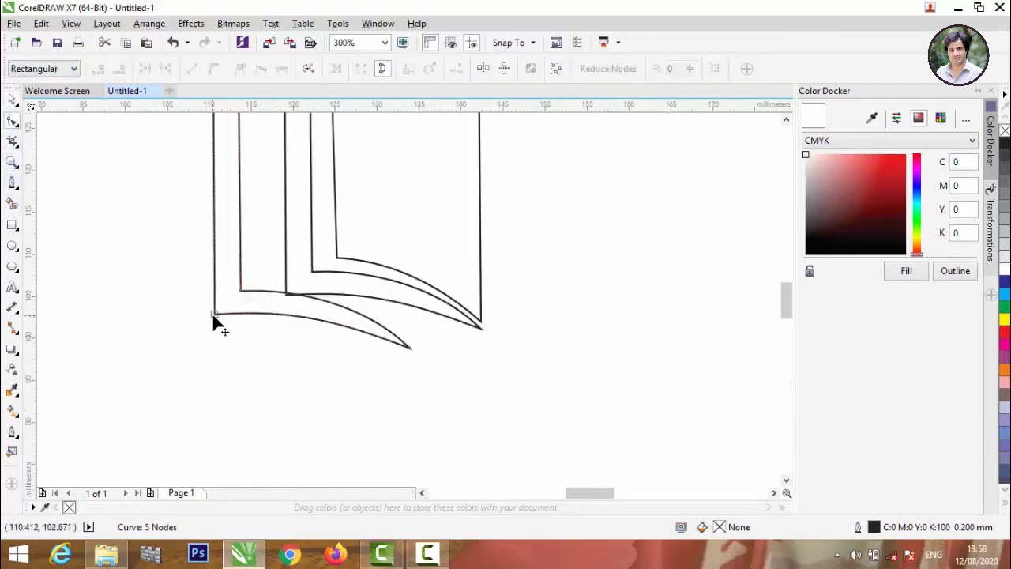
pyautogui.moveTo(212, 313); pyautogui.dragTo(223, 346)
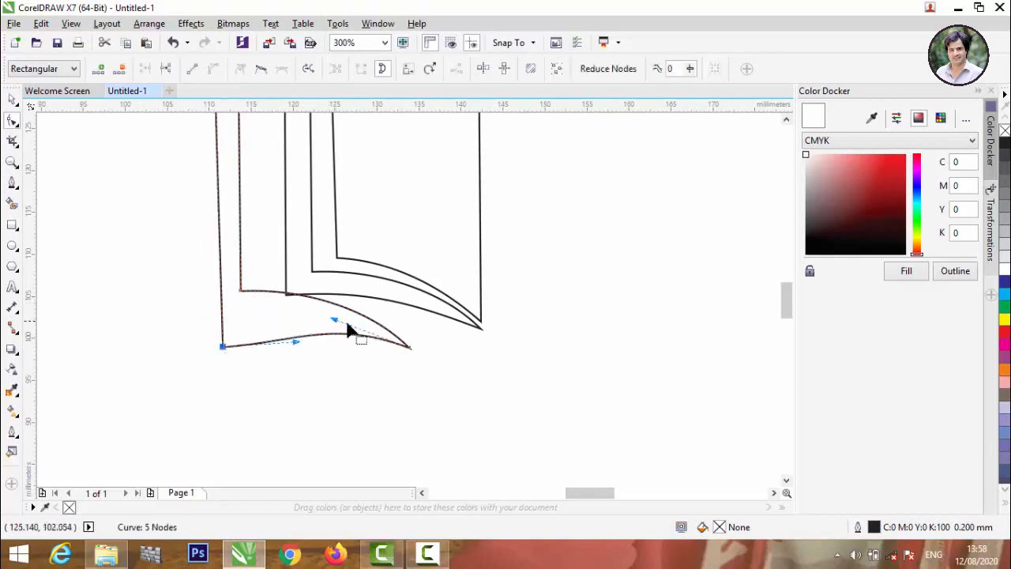
pyautogui.moveTo(410, 351); pyautogui.dragTo(482, 345)
pyautogui.moveTo(241, 292); pyautogui.dragTo(254, 312)
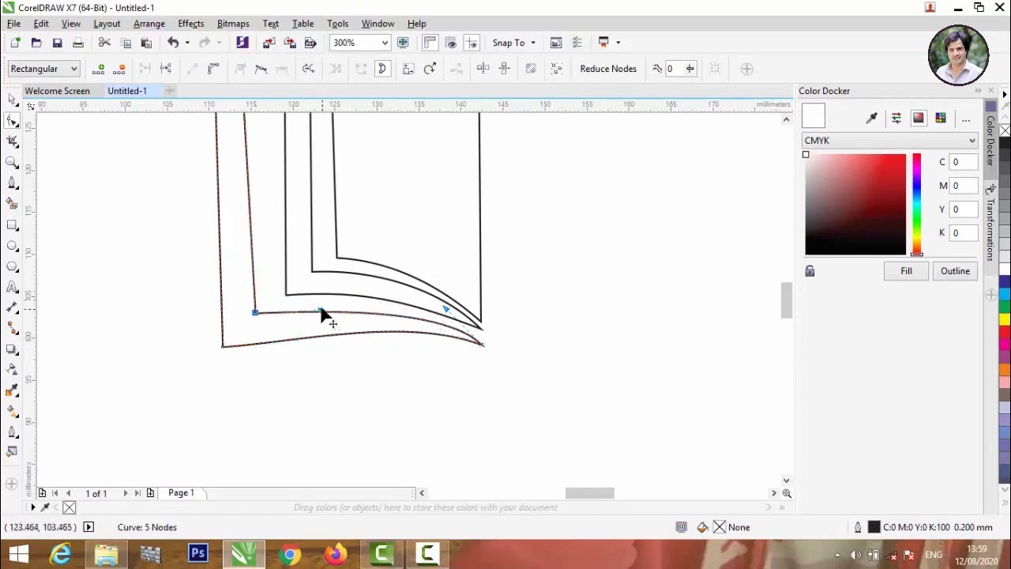
pyautogui.moveTo(327, 315); pyautogui.dragTo(324, 297)
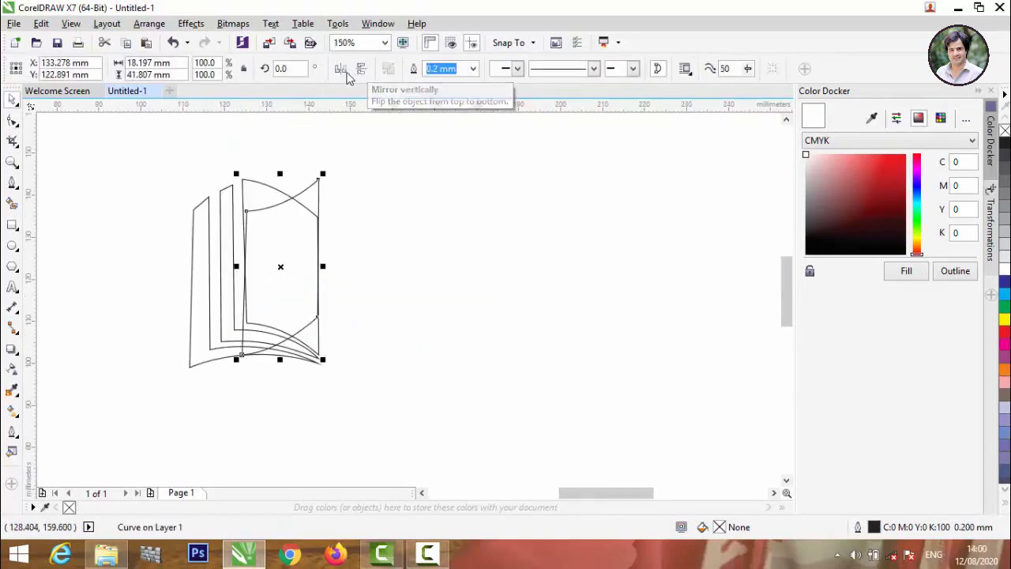
# Mirror the duplicated page panel horizontally and vertically, and place it to the right of the original as the facing page.
pyautogui.click(345, 70)
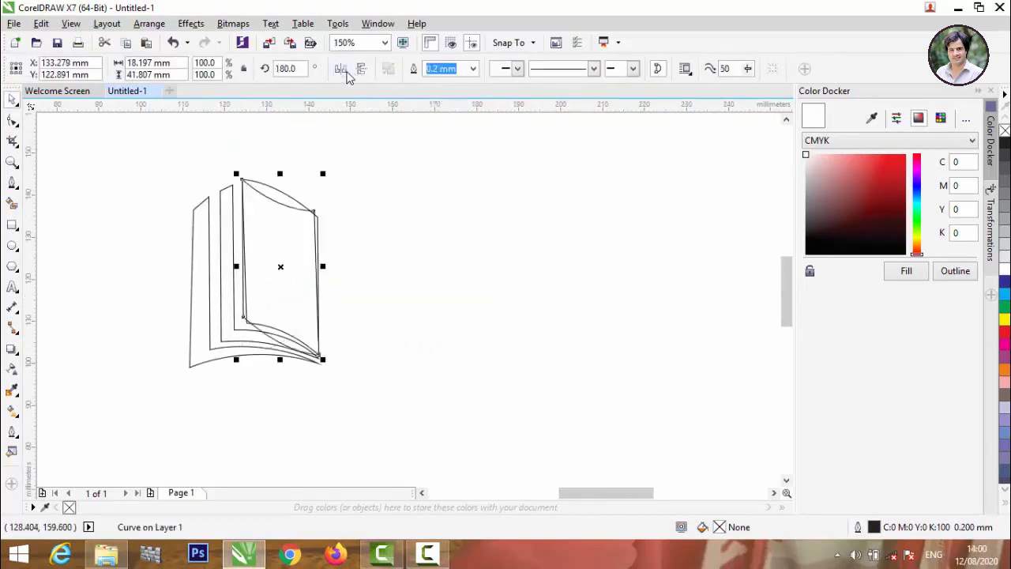
pyautogui.click(361, 69)
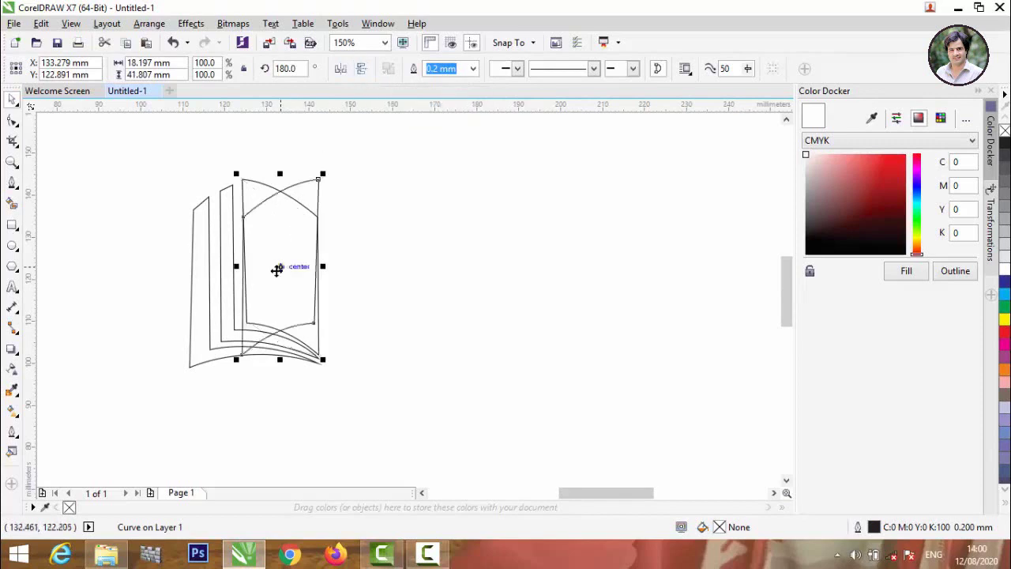
pyautogui.moveTo(279, 268); pyautogui.dragTo(361, 269)
pyautogui.click(458, 257)
pyautogui.scroll(-1, 457, 257)
pyautogui.scroll(1, 422, 240)
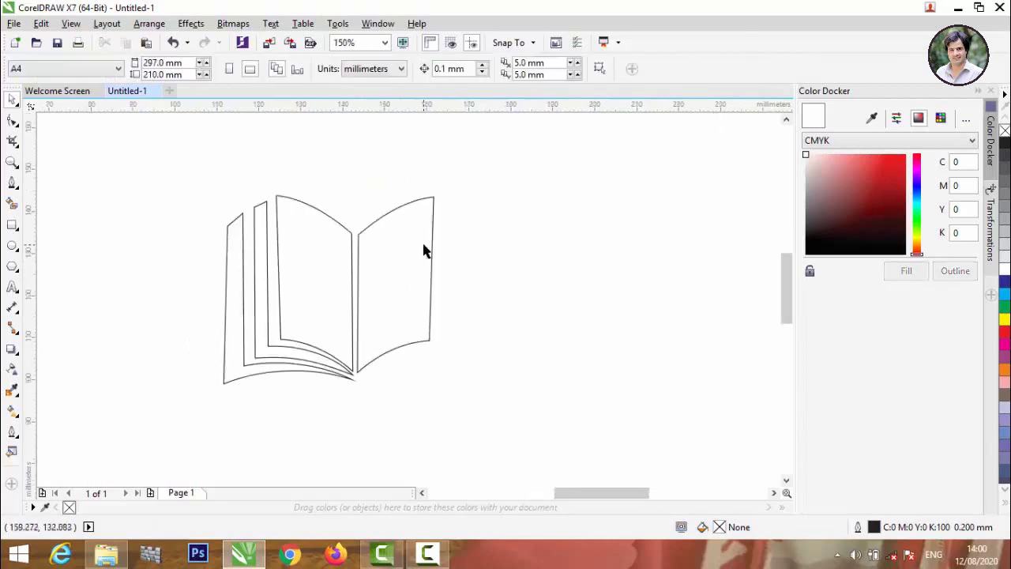
# Move the right page's upper inner corner node toward the spine, level with the left page's corner, with the Shape tool.
pyautogui.scroll(3, 368, 255)
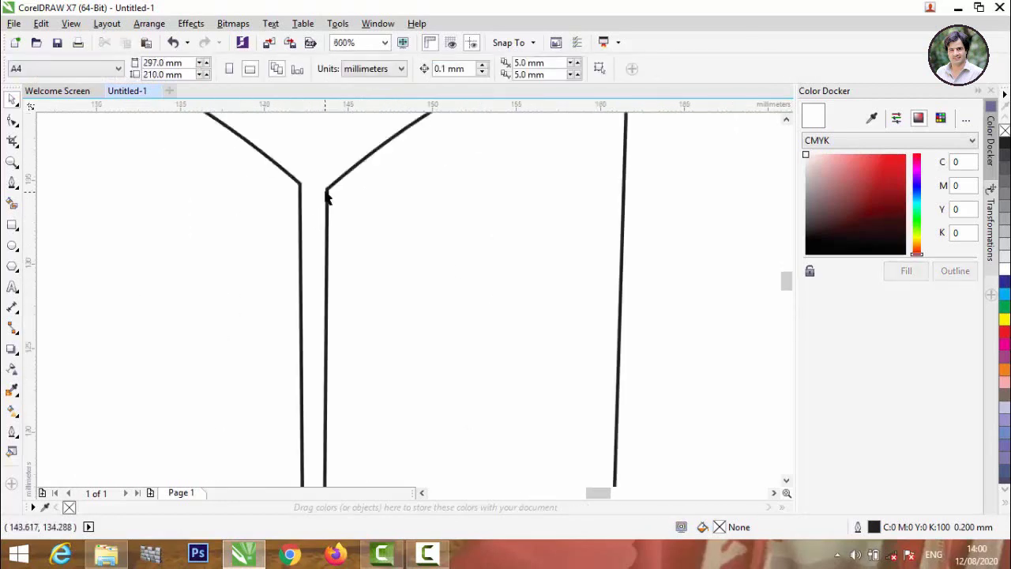
pyautogui.click(324, 192)
pyautogui.click(12, 122)
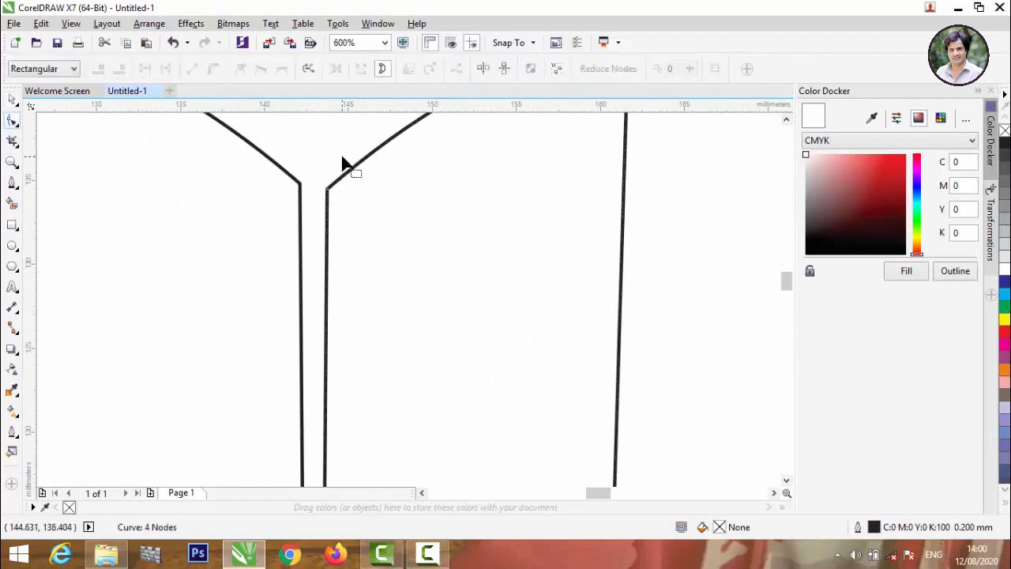
pyautogui.scroll(2, 335, 173)
pyautogui.moveTo(325, 235); pyautogui.dragTo(301, 219)
pyautogui.scroll(-1, 299, 220)
pyautogui.scroll(-3, 300, 220)
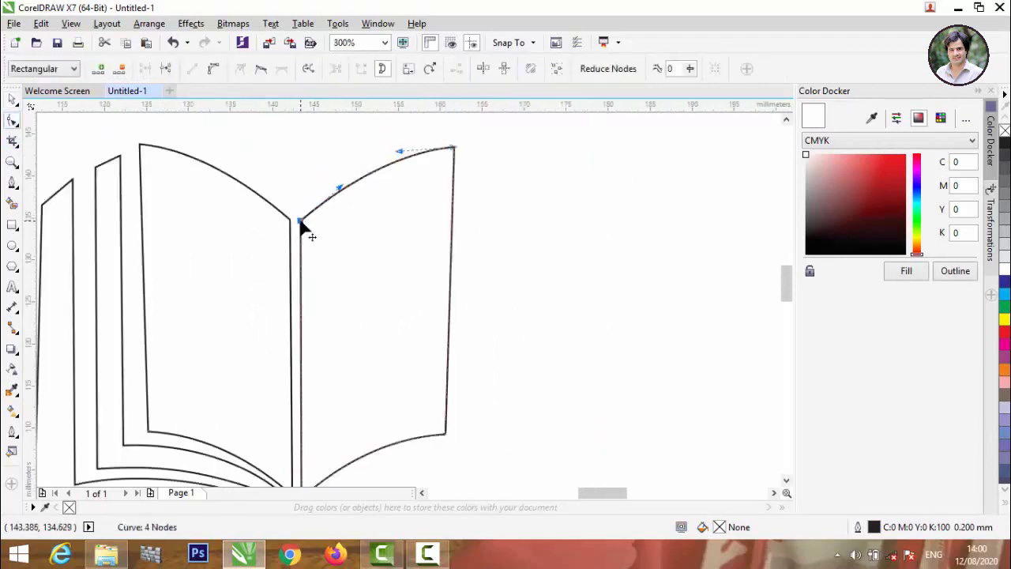
pyautogui.scroll(-1, 301, 219)
pyautogui.click(13, 100)
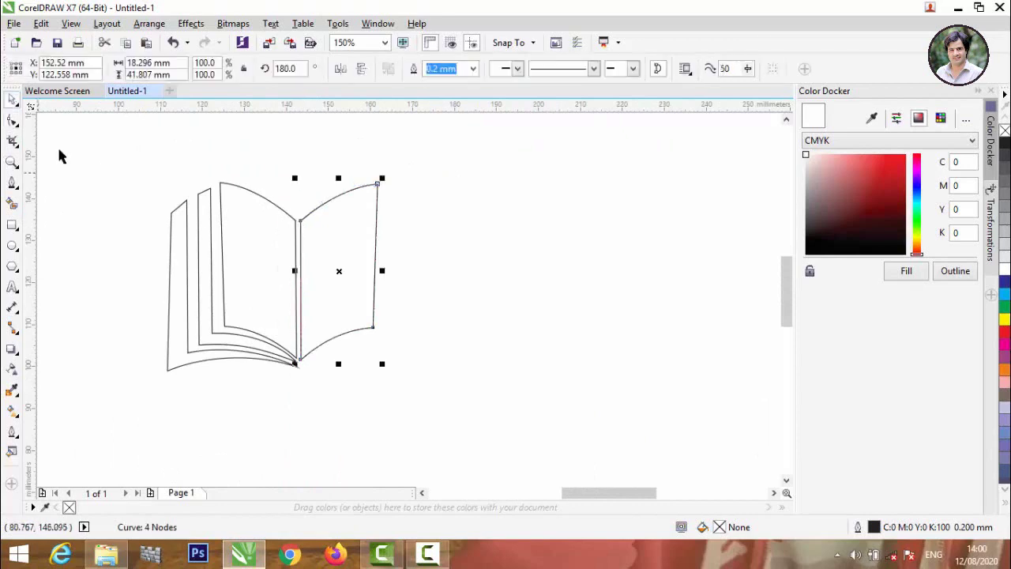
pyautogui.click(89, 181)
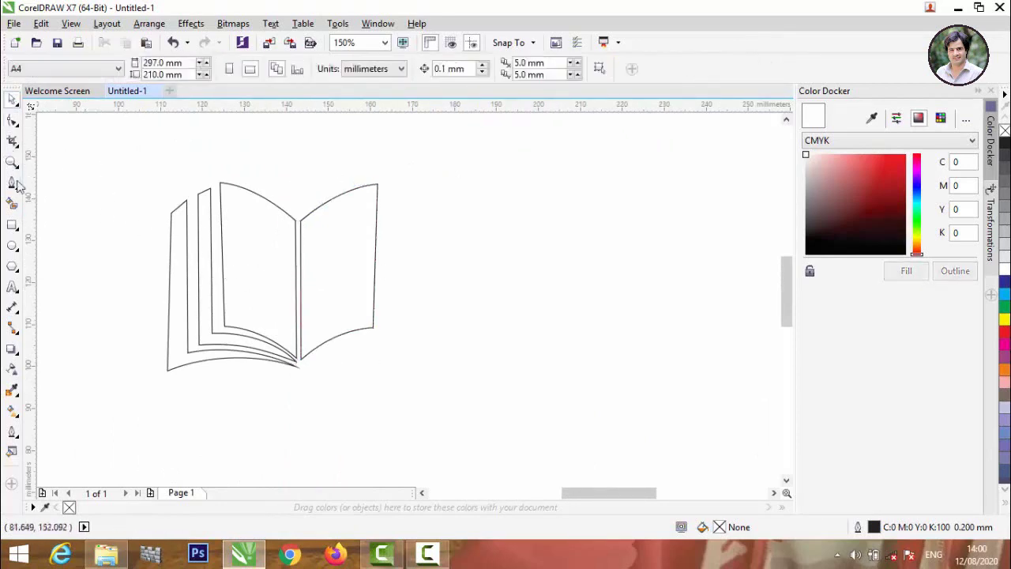
# Draw a rectangle to the right of the book and resize it to about 11.6 mm wide and 9.2 mm high.
pyautogui.click(11, 225)
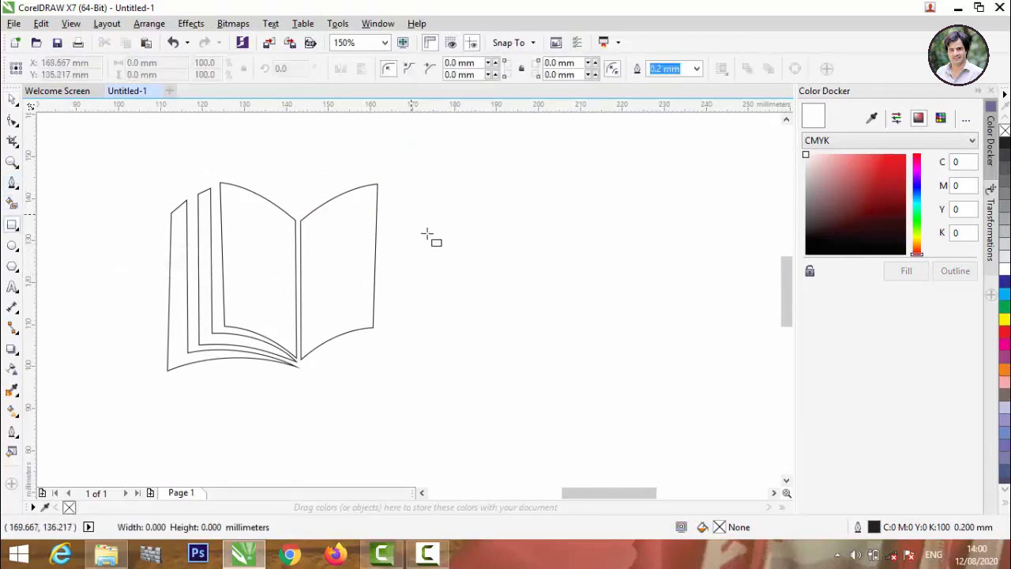
pyautogui.moveTo(411, 214); pyautogui.dragTo(473, 270)
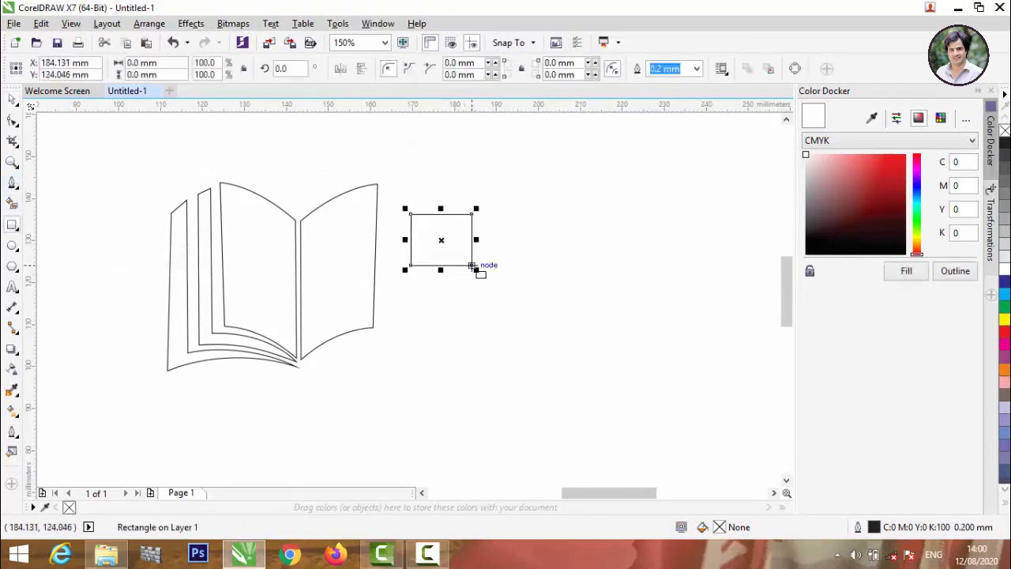
pyautogui.click(472, 270)
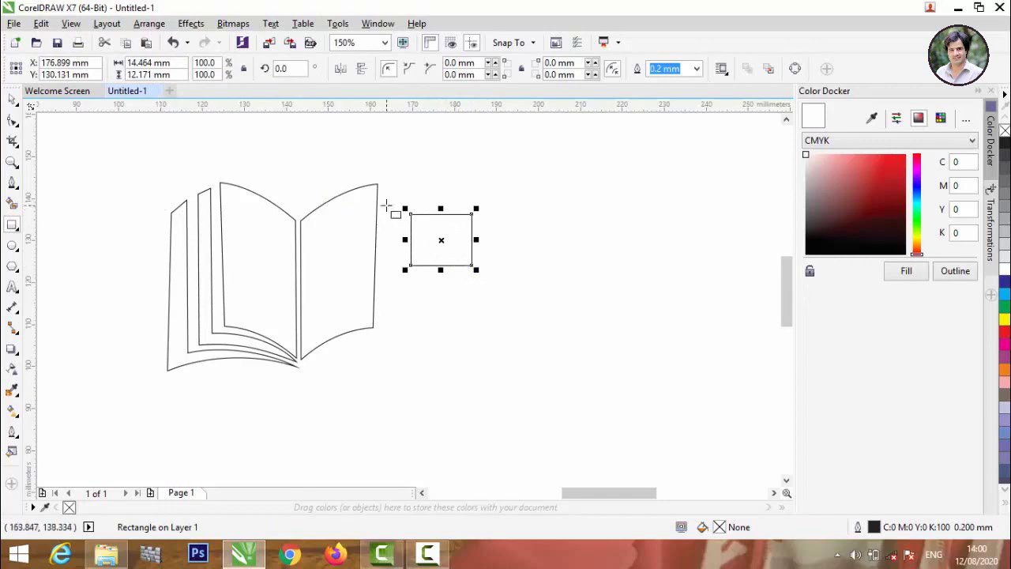
pyautogui.moveTo(477, 239); pyautogui.dragTo(465, 240)
pyautogui.moveTo(433, 209); pyautogui.dragTo(434, 222)
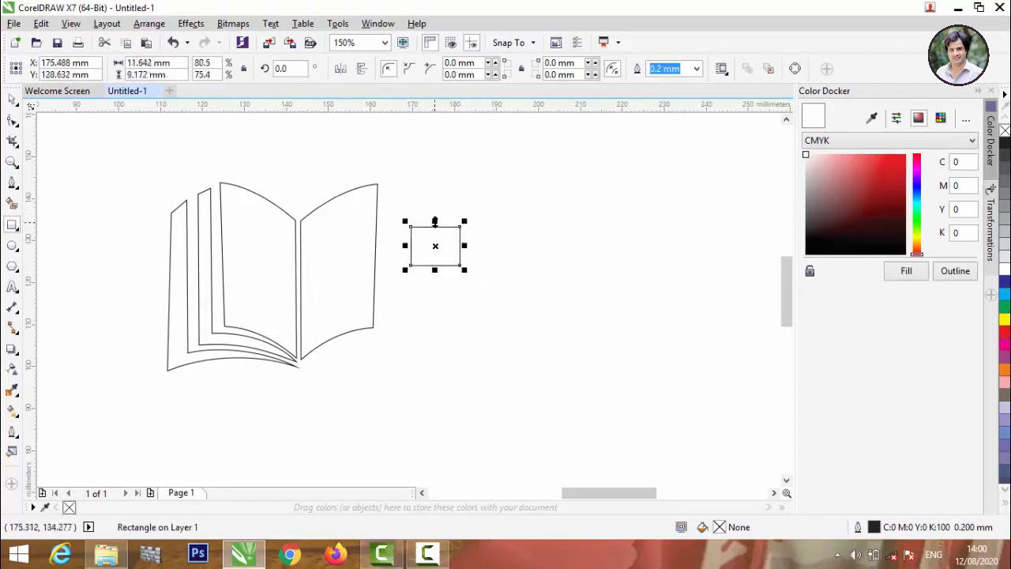
pyautogui.click(12, 100)
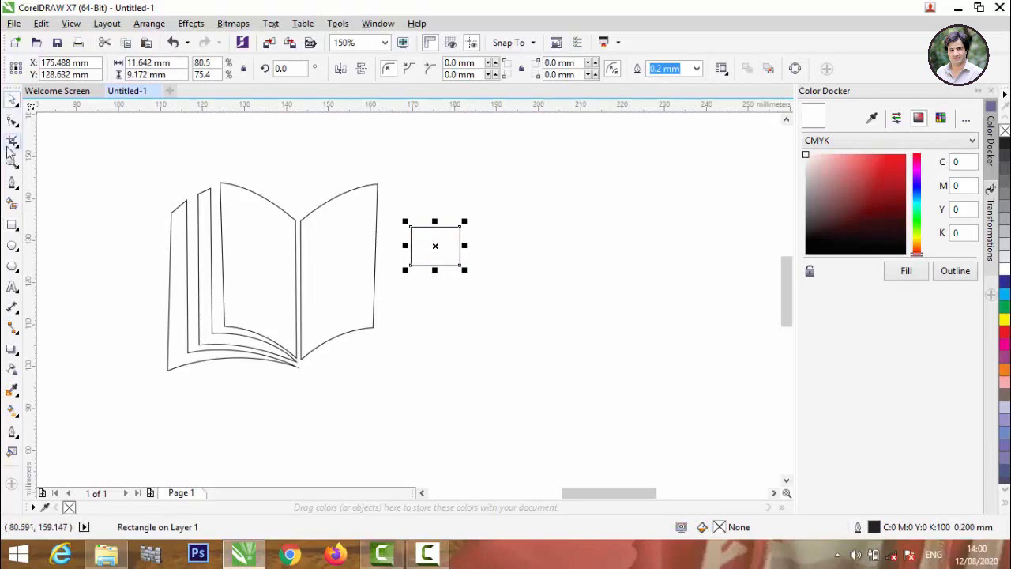
# Move the right page's upper outer corner node inward to make its outer edge vertical, and deselect the page.
pyautogui.click(12, 121)
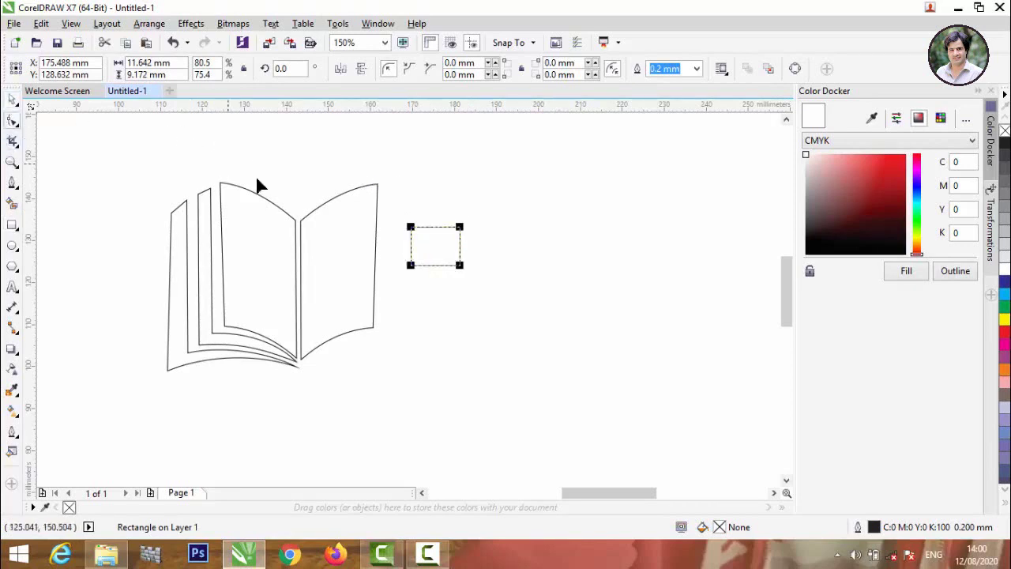
pyautogui.click(376, 187)
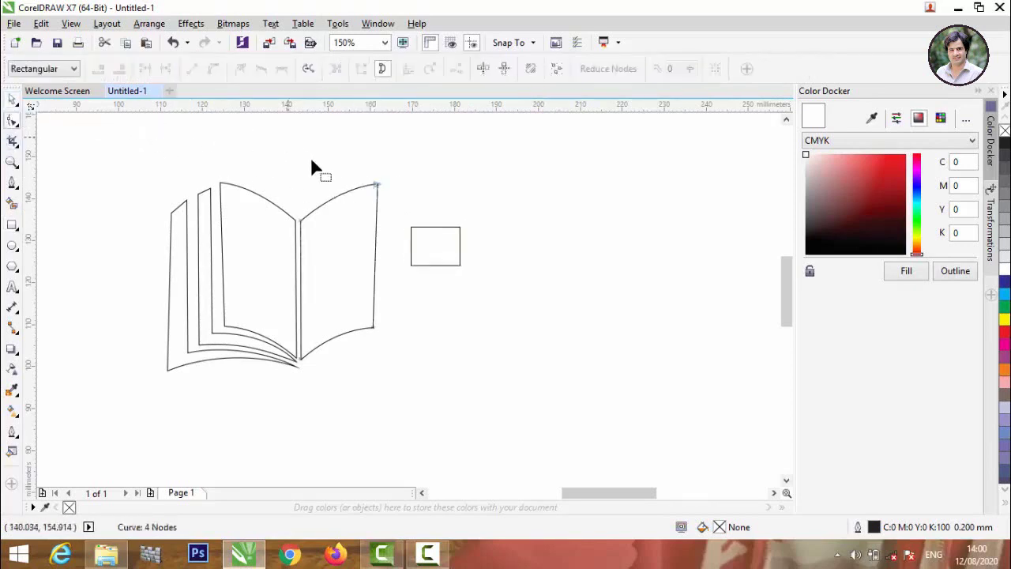
pyautogui.scroll(2, 380, 186)
pyautogui.moveTo(368, 191); pyautogui.dragTo(350, 190)
pyautogui.scroll(-2, 350, 191)
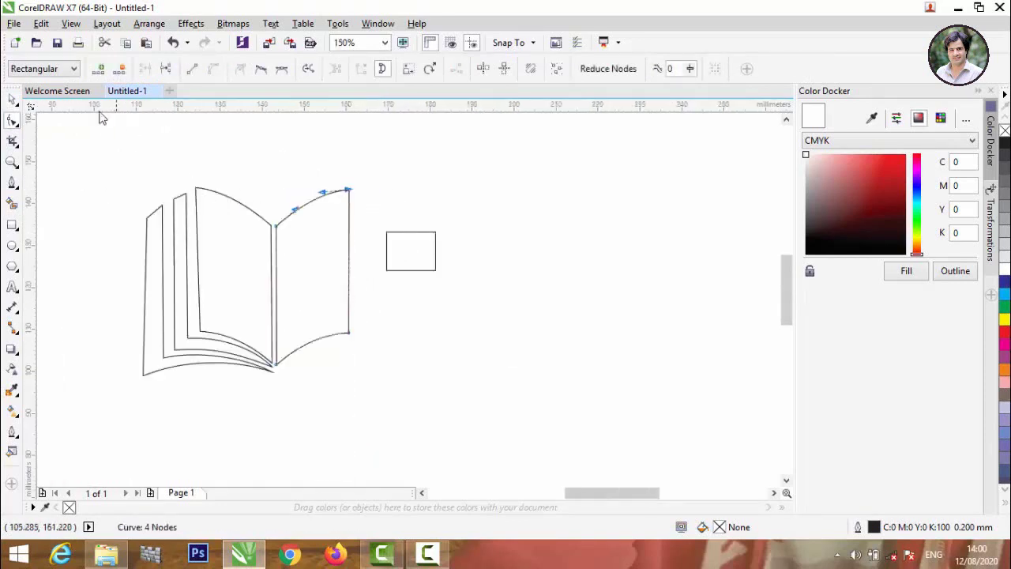
pyautogui.click(12, 99)
pyautogui.click(430, 278)
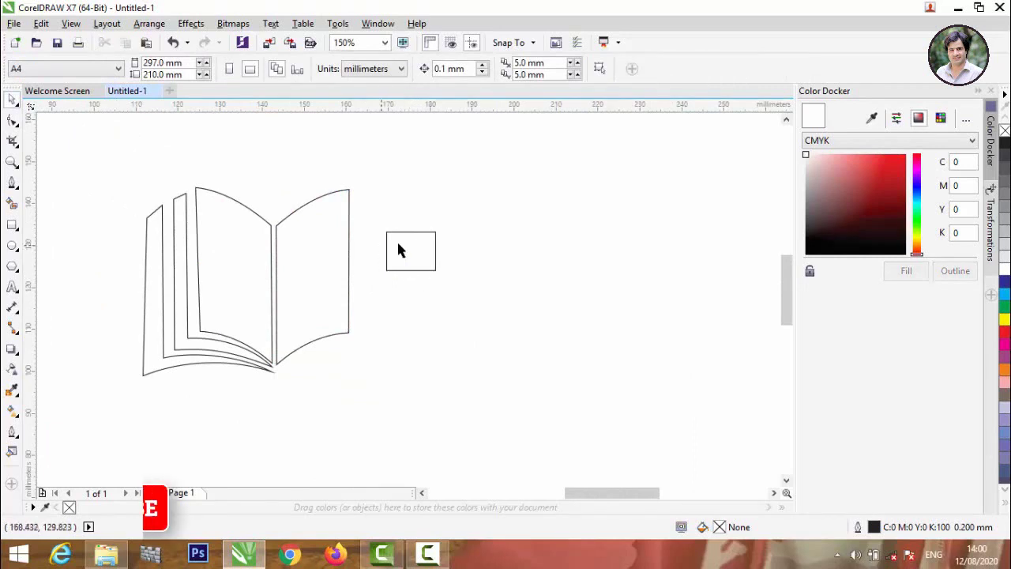
# Move the rectangle across the right page's outer edge near its upper corner and resize it to about 7.2 mm wide and 4.3 mm high.
pyautogui.moveTo(386, 238); pyautogui.dragTo(325, 212)
pyautogui.scroll(2, 328, 189)
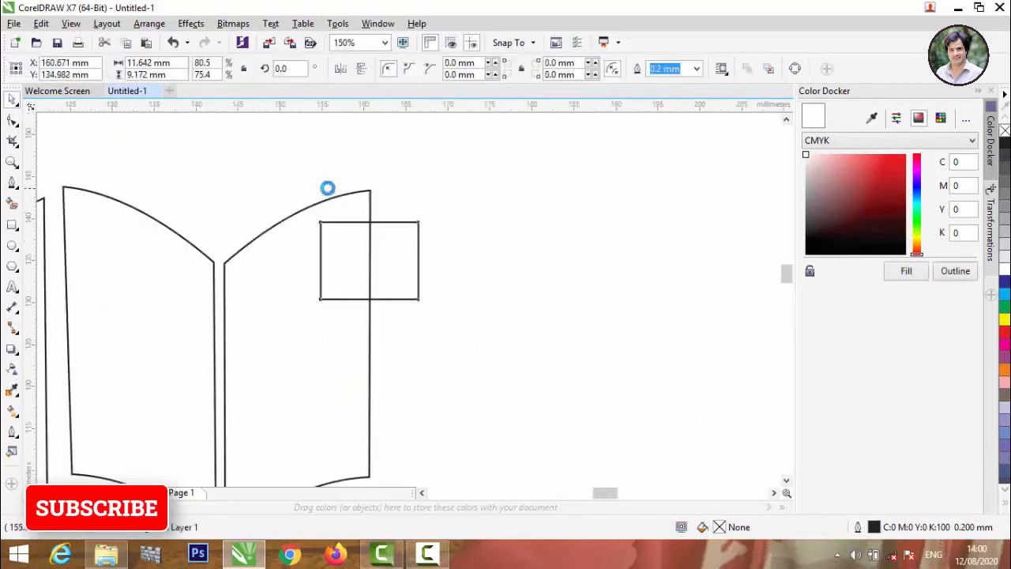
pyautogui.moveTo(411, 416); pyautogui.dragTo(423, 329)
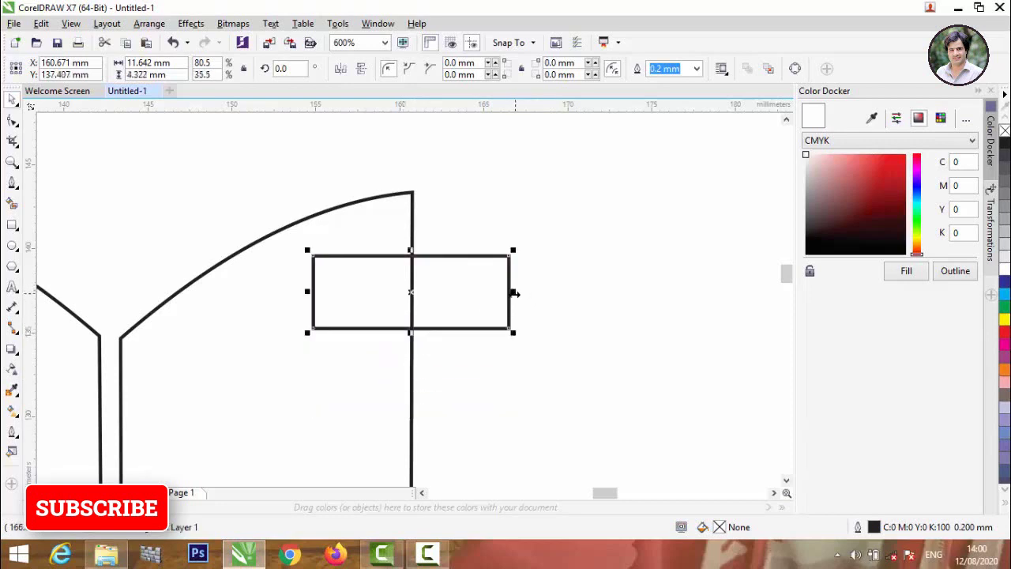
pyautogui.moveTo(514, 293); pyautogui.dragTo(435, 290)
pyautogui.click(360, 282)
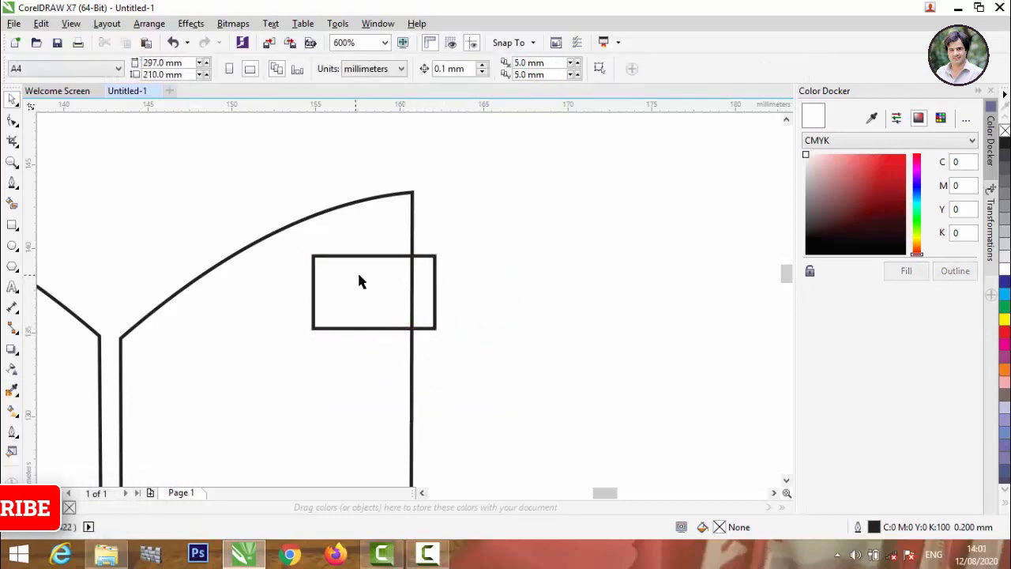
# Duplicate the rectangle directly beneath itself and extend the copy toward the spine to a width of about 9.1 mm.
pyautogui.scroll(-1, 370, 282)
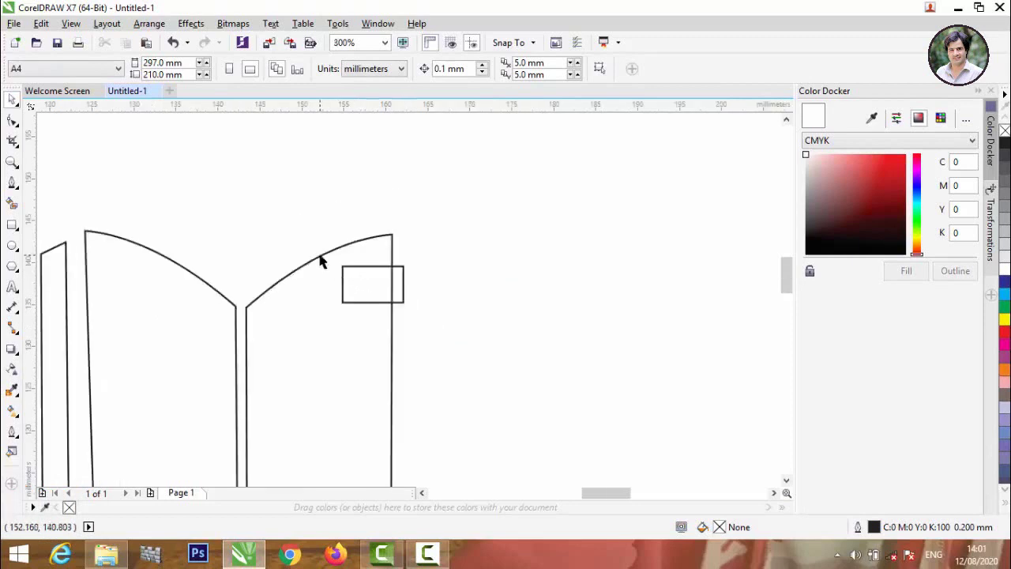
pyautogui.scroll(1, 322, 261)
pyautogui.click(395, 278)
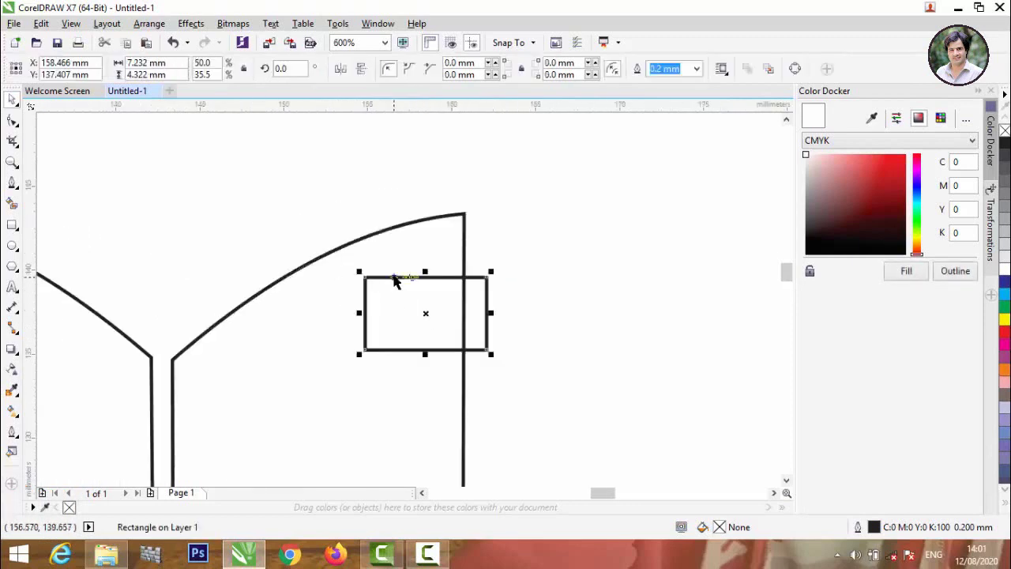
pyautogui.click(394, 275)
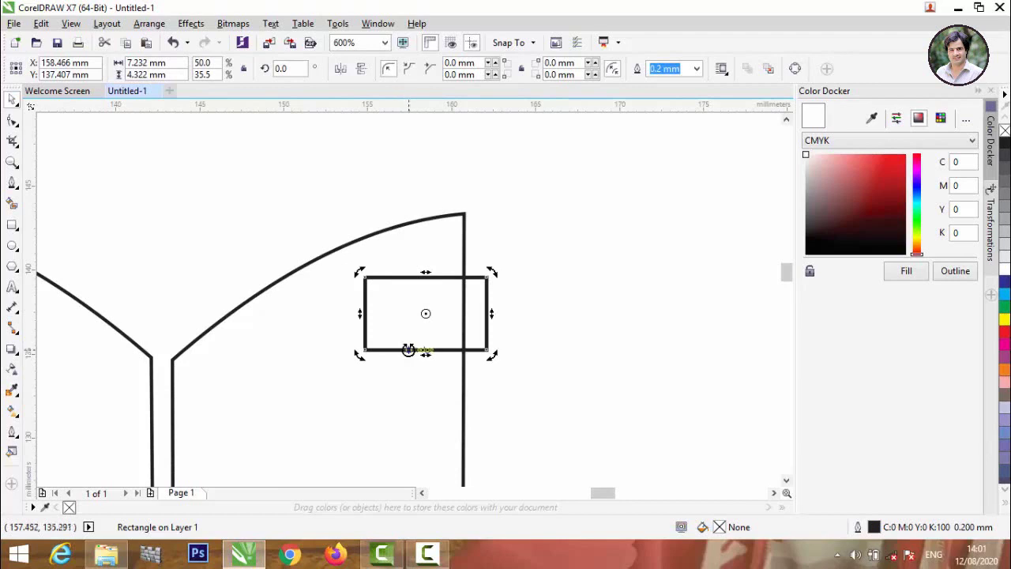
pyautogui.click(476, 322)
pyautogui.moveTo(488, 326); pyautogui.dragTo(488, 397)
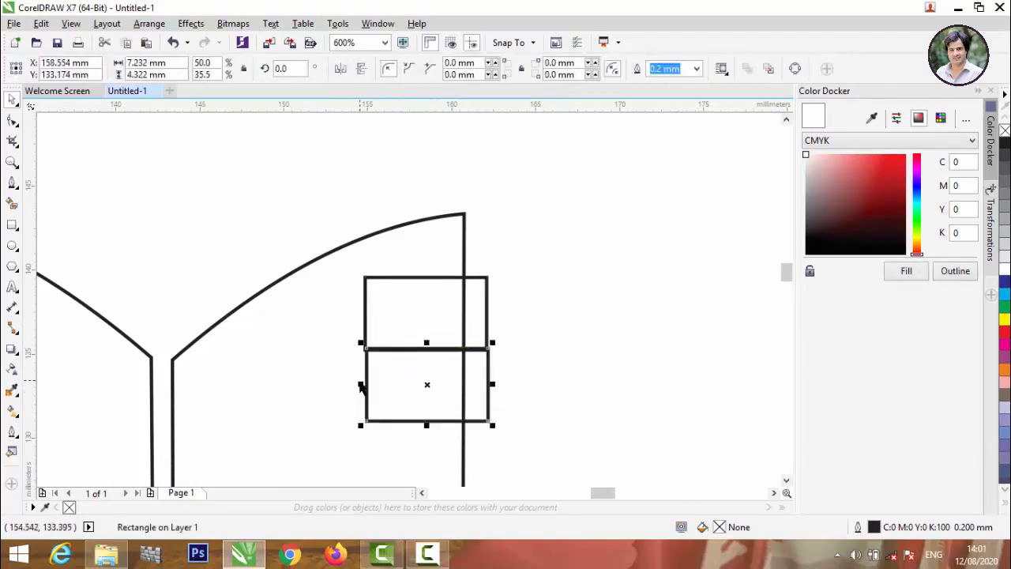
pyautogui.moveTo(360, 385); pyautogui.dragTo(329, 386)
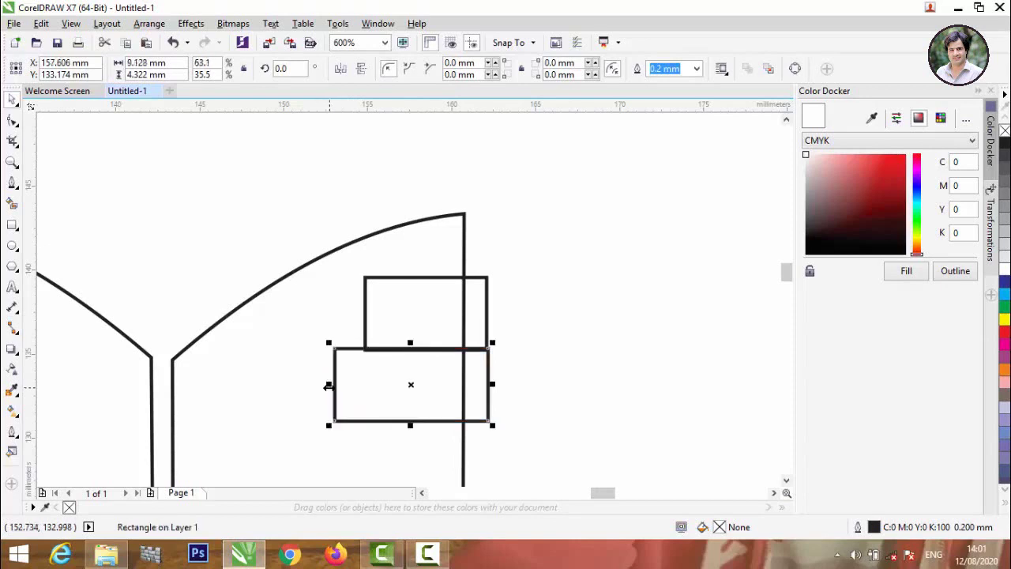
# Stack a third rectangle about 11.6 mm wide beneath the second, and extend the second one slightly toward the spine.
pyautogui.scroll(-7, 387, 442)
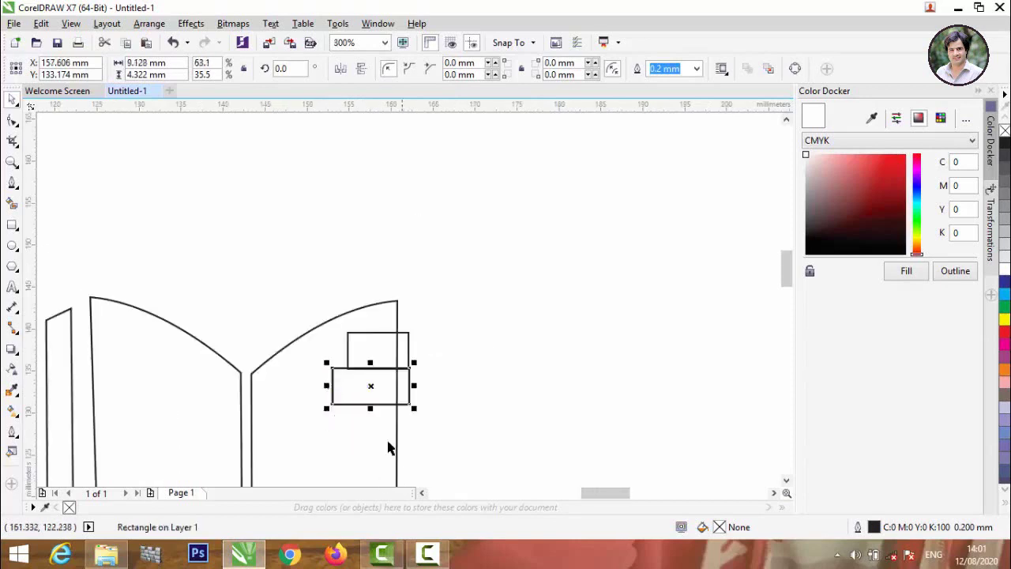
pyautogui.scroll(6, 417, 302)
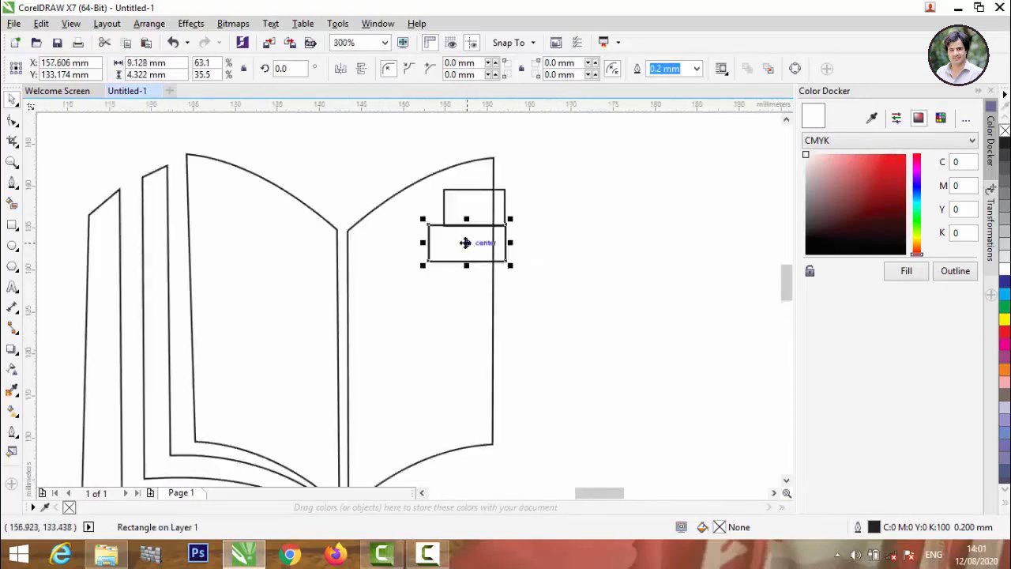
pyautogui.moveTo(467, 243); pyautogui.dragTo(401, 281)
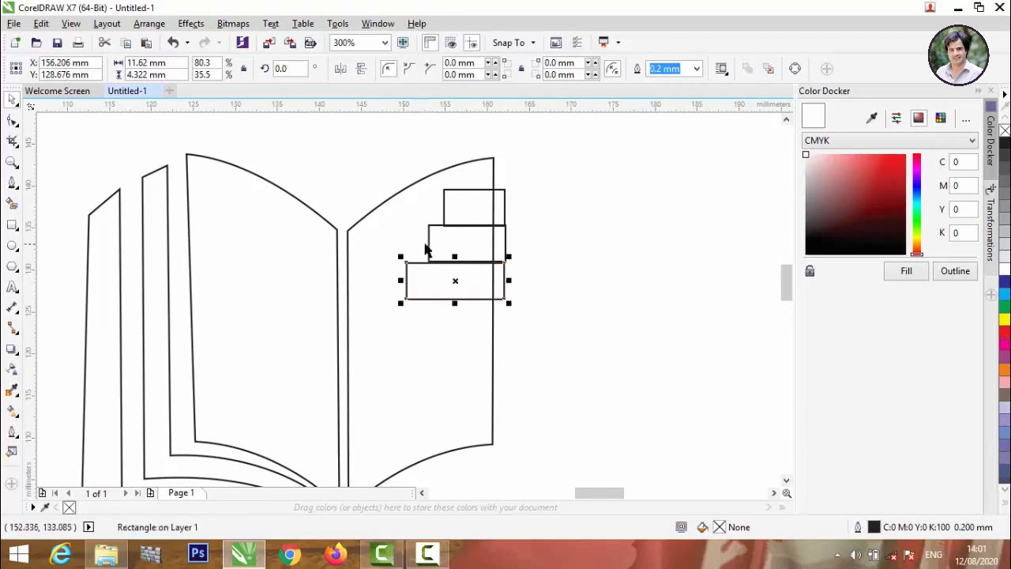
pyautogui.click(429, 247)
pyautogui.moveTo(424, 243); pyautogui.dragTo(421, 244)
# Duplicate the third rectangle beneath itself and increase the copy's height to about 6.2 mm.
pyautogui.click(444, 301)
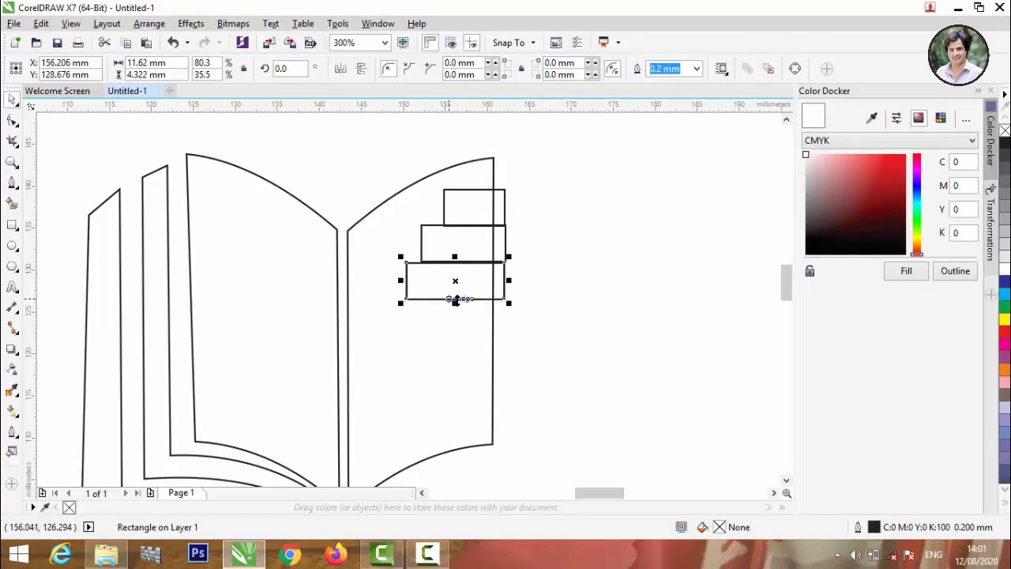
pyautogui.moveTo(456, 281); pyautogui.dragTo(456, 353)
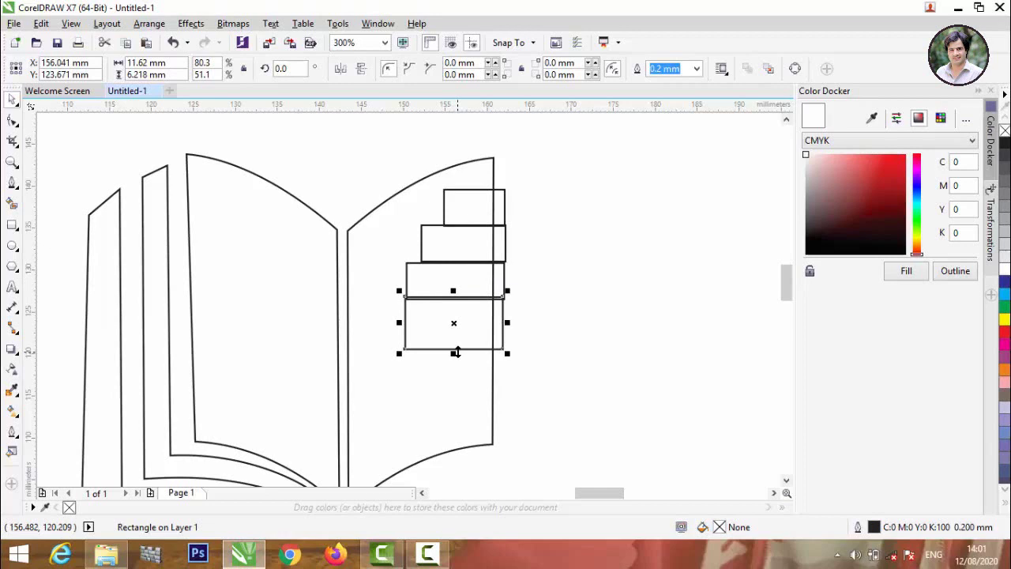
# Add a duplicate under the fourth rectangle, reshaped into a flat strip about 19.2 mm wide and 1.6 mm high touching its lower edge.
pyautogui.moveTo(456, 324); pyautogui.dragTo(454, 370)
pyautogui.click(453, 398)
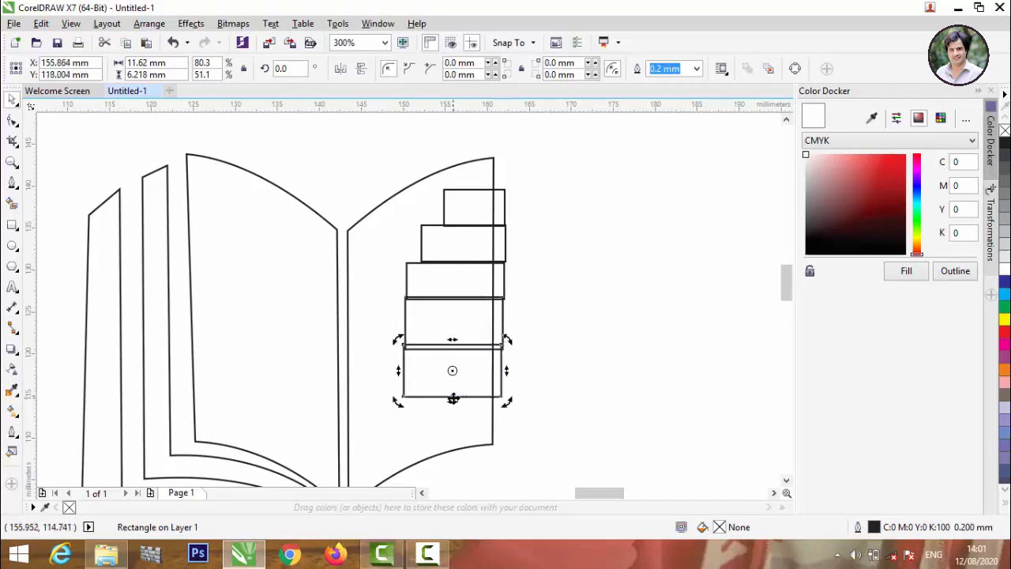
pyautogui.click(508, 405)
pyautogui.click(486, 397)
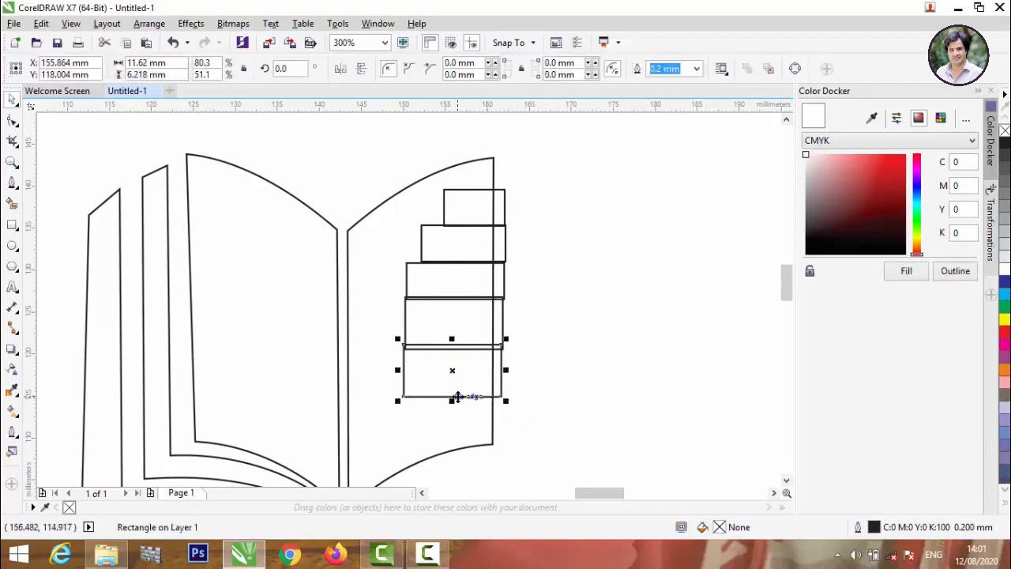
pyautogui.moveTo(452, 402); pyautogui.dragTo(545, 362)
pyautogui.scroll(3, 443, 356)
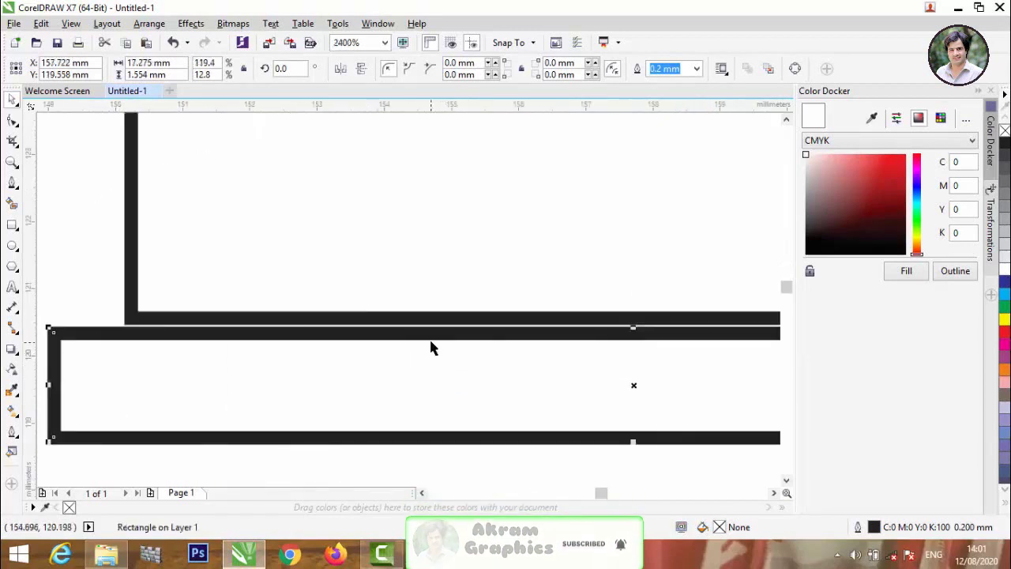
pyautogui.moveTo(431, 332); pyautogui.dragTo(430, 318)
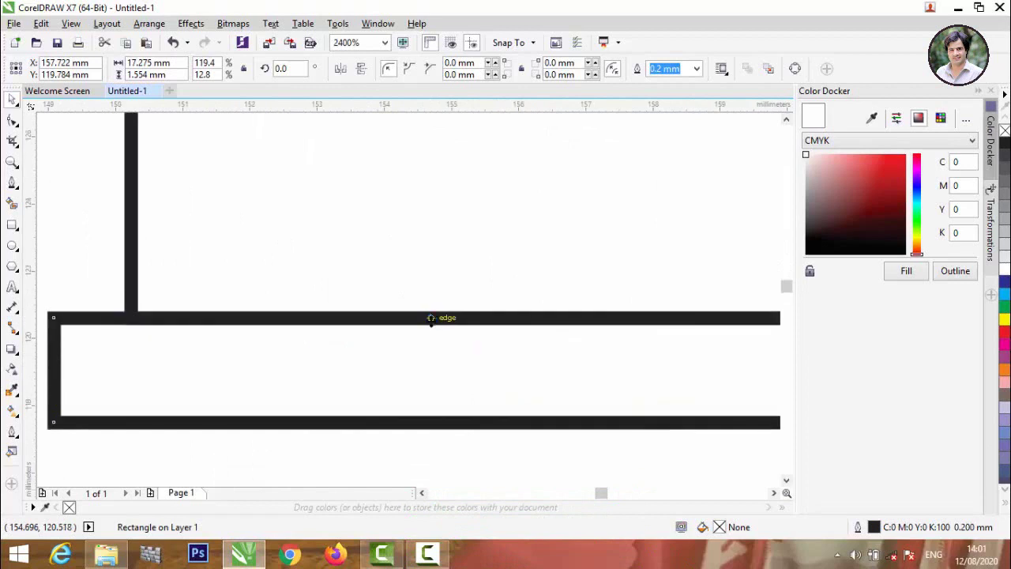
pyautogui.scroll(-3, 431, 320)
pyautogui.scroll(2, 365, 306)
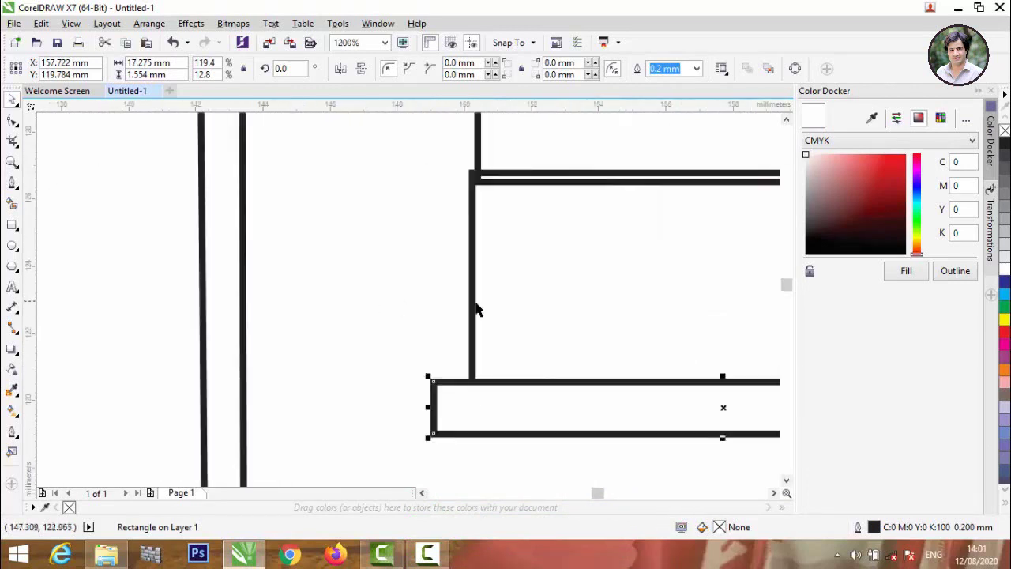
pyautogui.moveTo(424, 409); pyautogui.dragTo(366, 410)
pyautogui.scroll(-2, 366, 409)
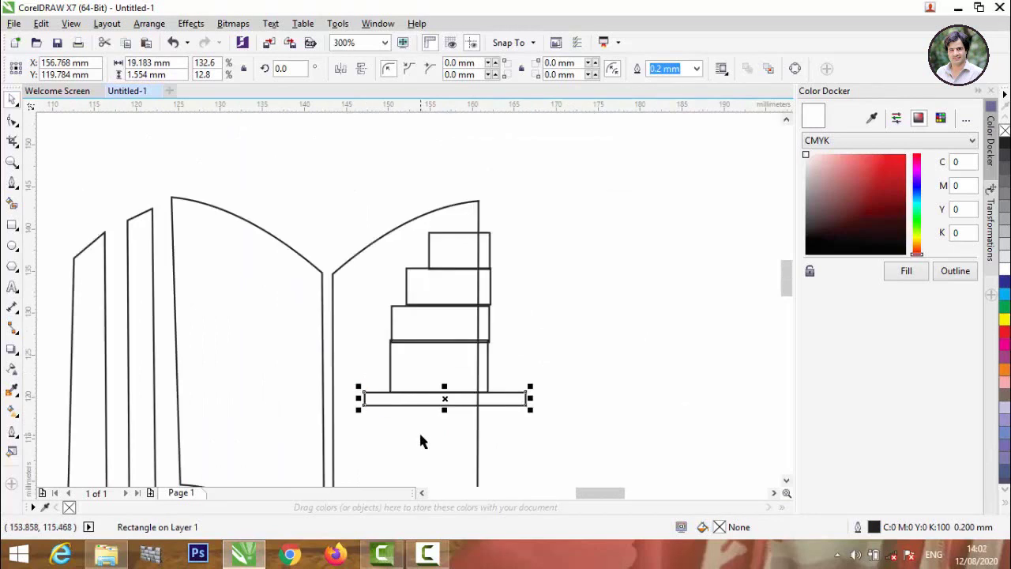
pyautogui.click(488, 405)
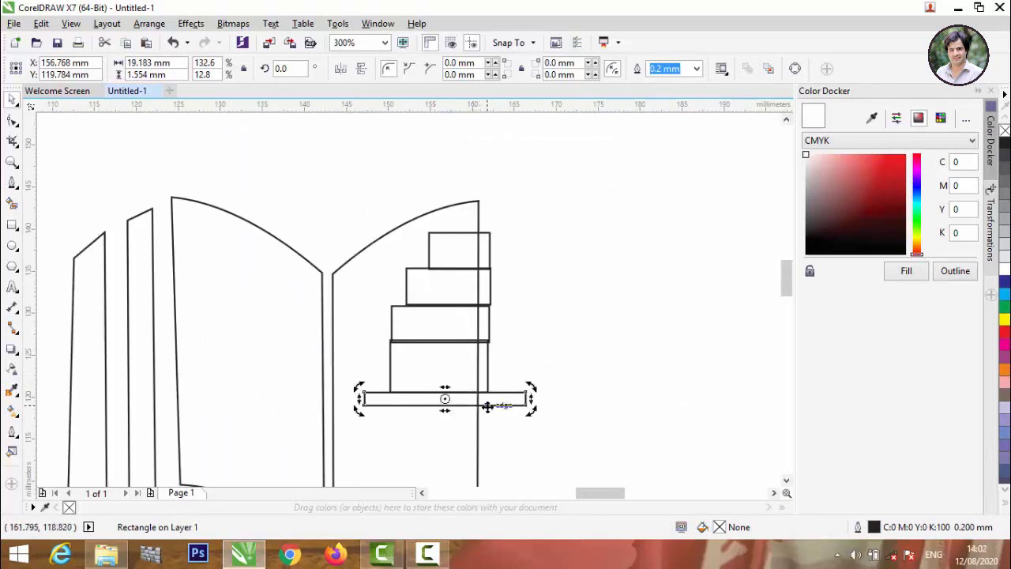
pyautogui.moveTo(488, 404); pyautogui.dragTo(486, 435)
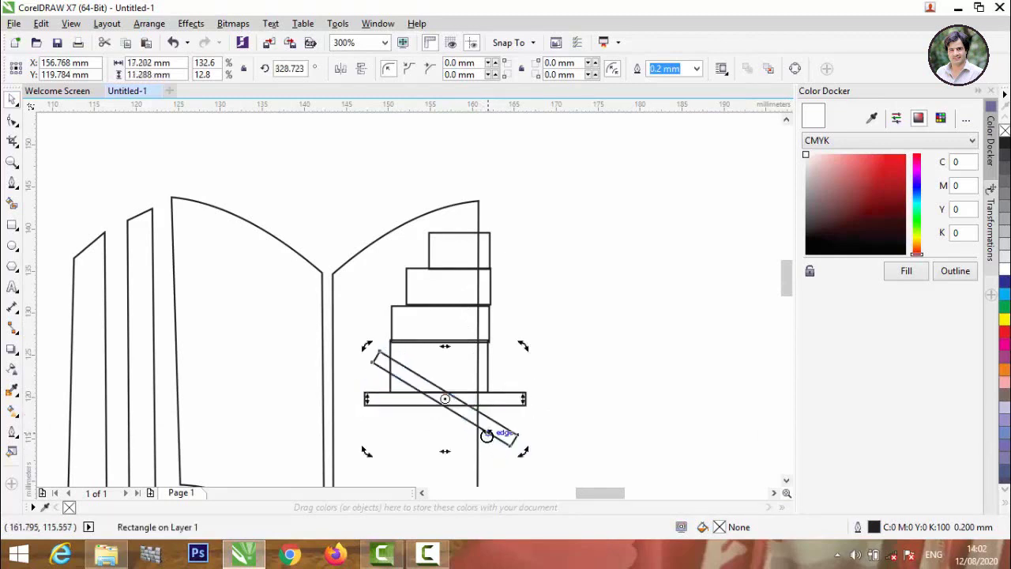
pyautogui.hotkey('ctrl', 'z')
pyautogui.click(485, 431)
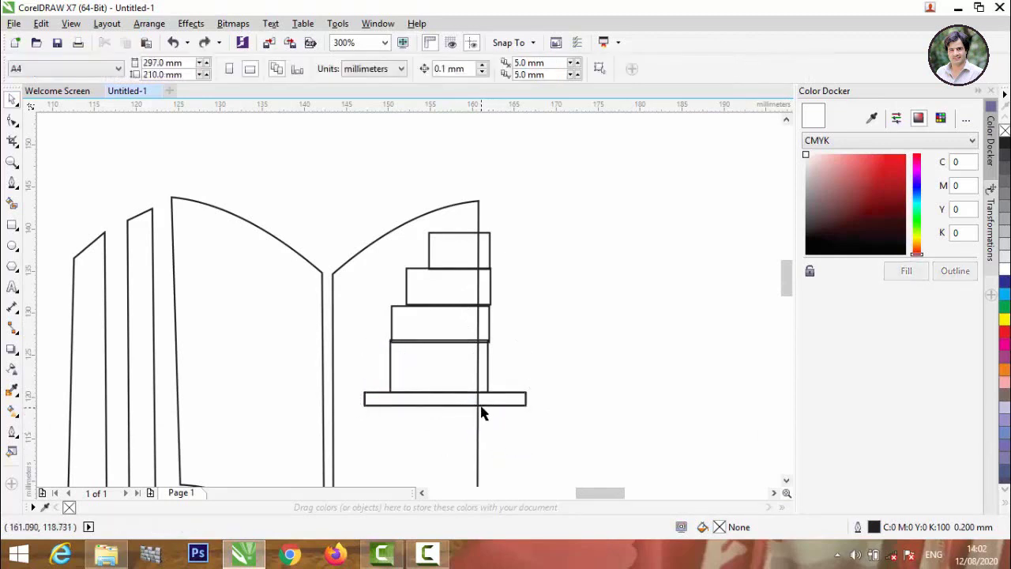
# Duplicate the flat strip beneath itself and resize the copy to about 16.8 mm wide and 4.1 mm high.
pyautogui.moveTo(483, 411); pyautogui.dragTo(450, 382)
pyautogui.scroll(2, 440, 411)
pyautogui.moveTo(117, 427); pyautogui.dragTo(196, 430)
pyautogui.scroll(-4, 229, 411)
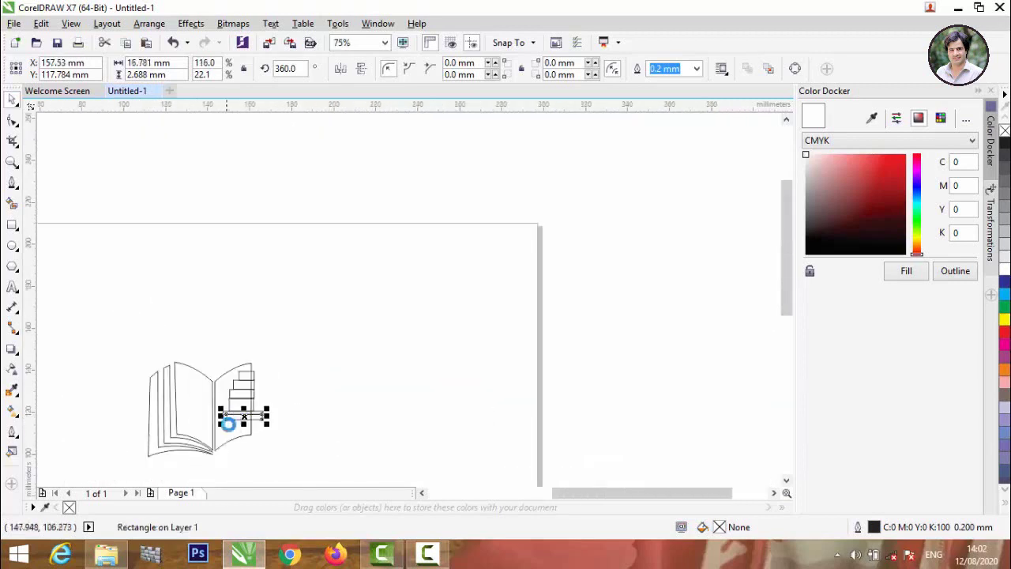
pyautogui.scroll(2, 294, 387)
pyautogui.moveTo(295, 398); pyautogui.dragTo(296, 409)
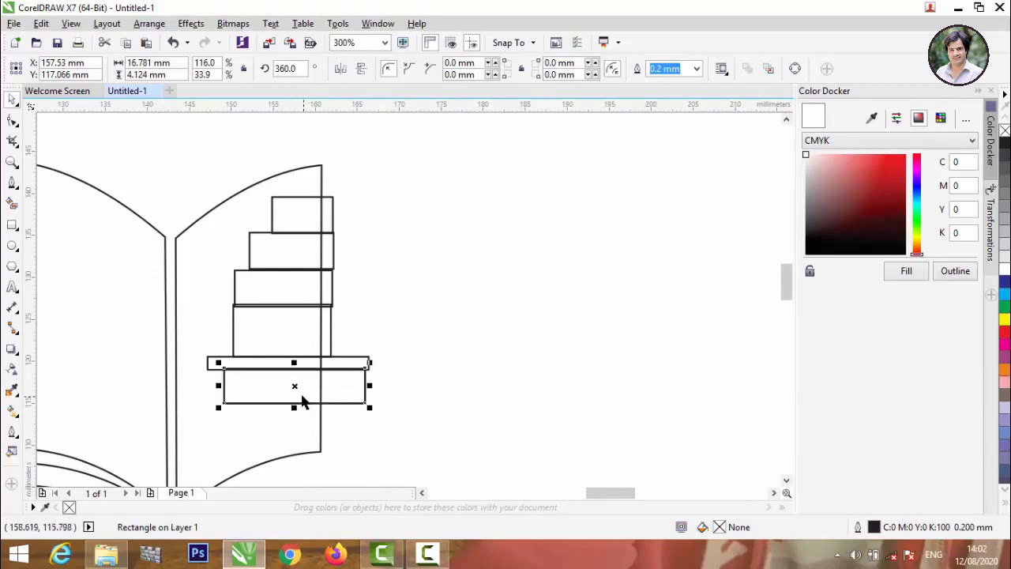
# Stack two progressively narrower rectangles beneath the lowest block, the first about 14.7 mm wide and 2.1 mm high, and deselect them.
pyautogui.moveTo(294, 385); pyautogui.dragTo(293, 420)
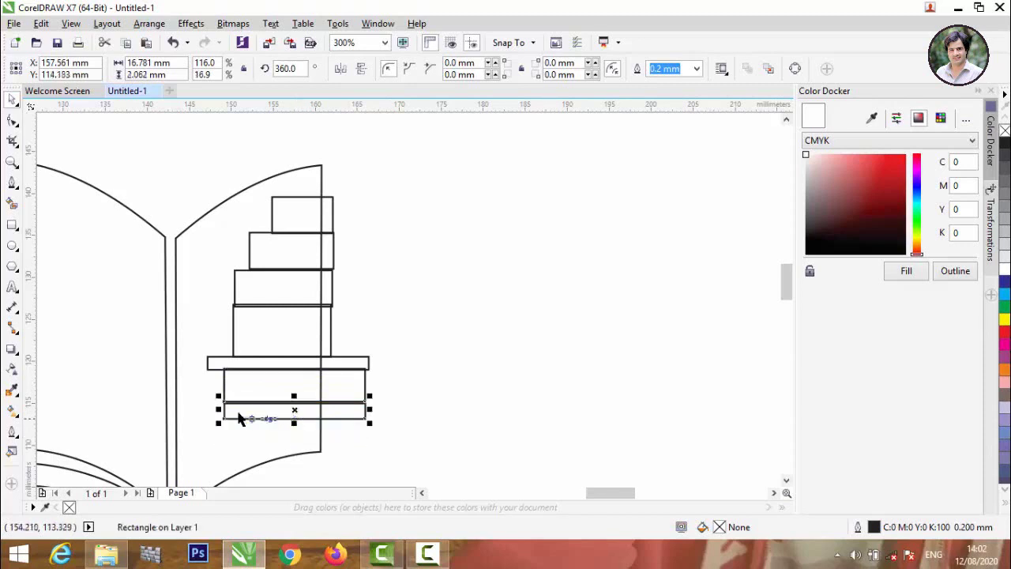
pyautogui.moveTo(222, 410)
pyautogui.mouseDown()
pyautogui.moveTo(244, 411)
pyautogui.moveTo(235, 410)
pyautogui.mouseUp()
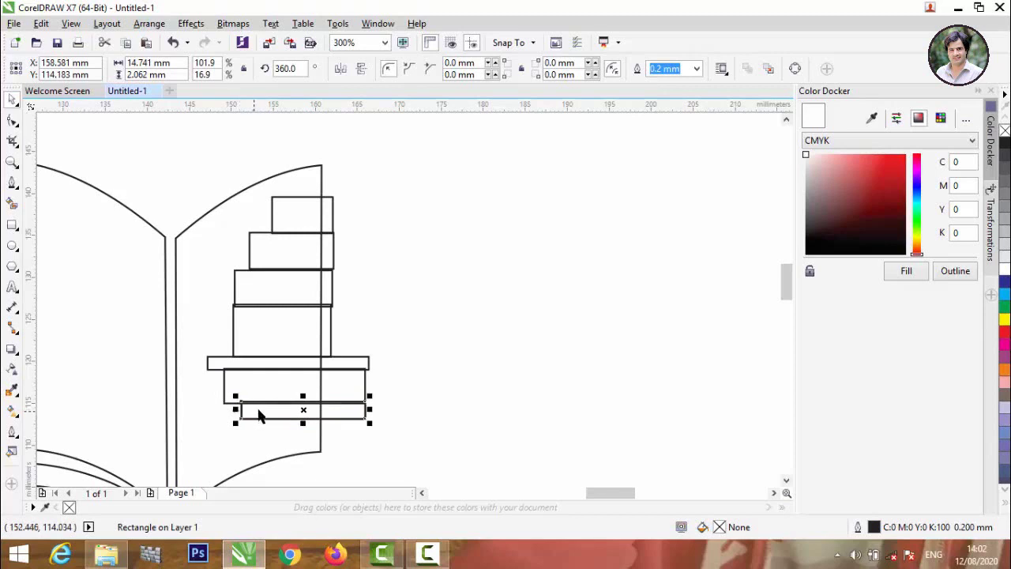
pyautogui.moveTo(304, 409)
pyautogui.mouseDown()
pyautogui.moveTo(301, 429)
pyautogui.moveTo(303, 400)
pyautogui.mouseUp()
pyautogui.scroll(2, 304, 427)
pyautogui.moveTo(176, 428); pyautogui.dragTo(199, 429)
pyautogui.scroll(-1, 392, 227)
pyautogui.scroll(-1, 392, 226)
pyautogui.click(502, 240)
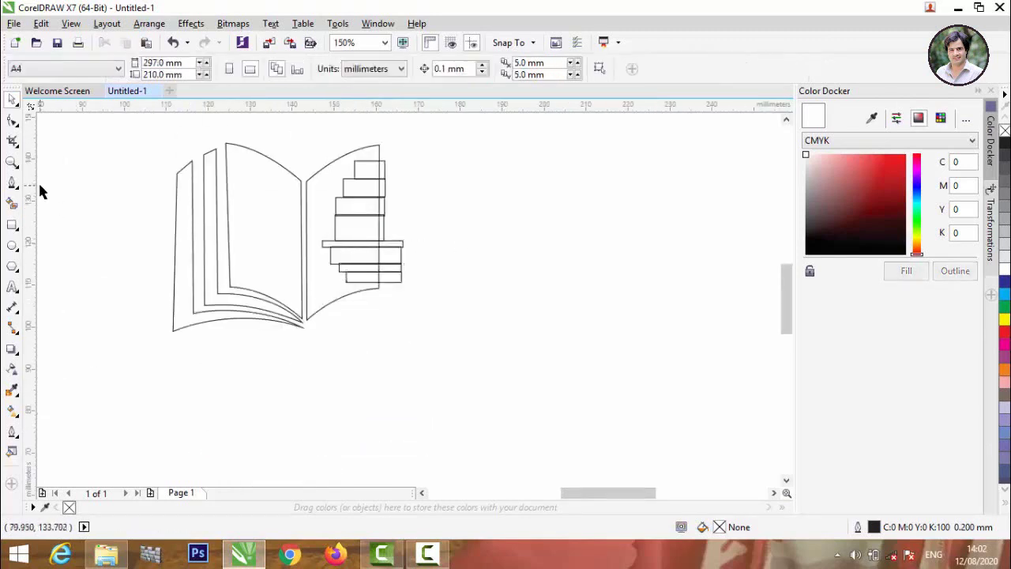
# Smart-fill the four page areas with C40 M20 Y0 K40 and no outline, and select the right page with its stacked rectangles.
pyautogui.click(184, 219)
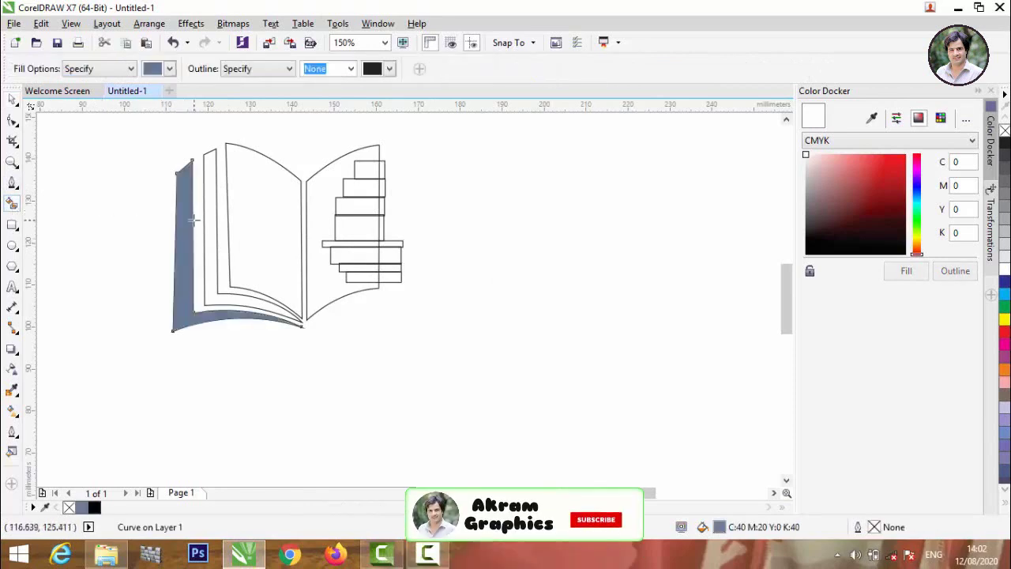
pyautogui.click(210, 219)
pyautogui.click(237, 217)
pyautogui.click(323, 222)
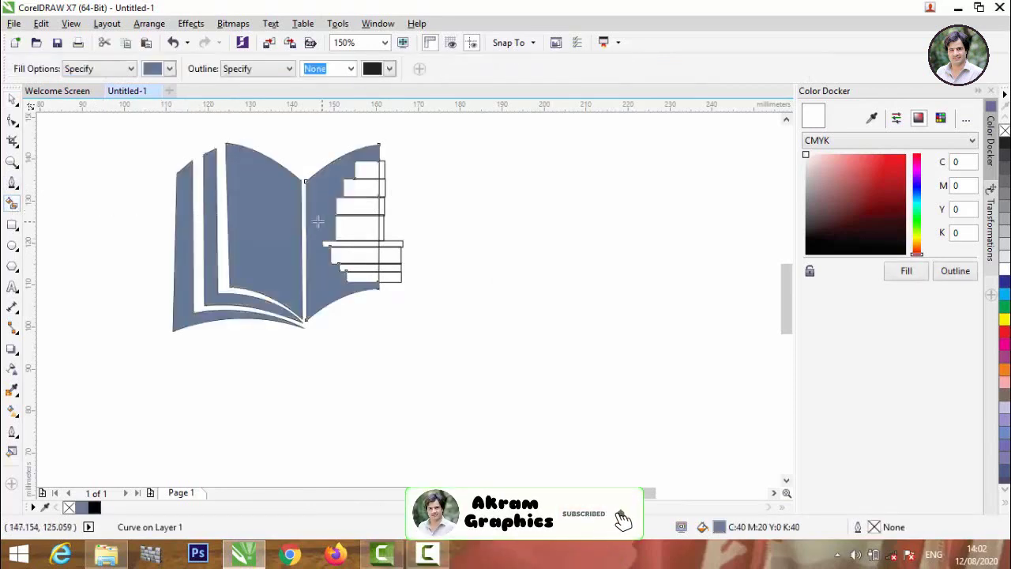
pyautogui.press('space')
pyautogui.moveTo(301, 129); pyautogui.dragTo(458, 305)
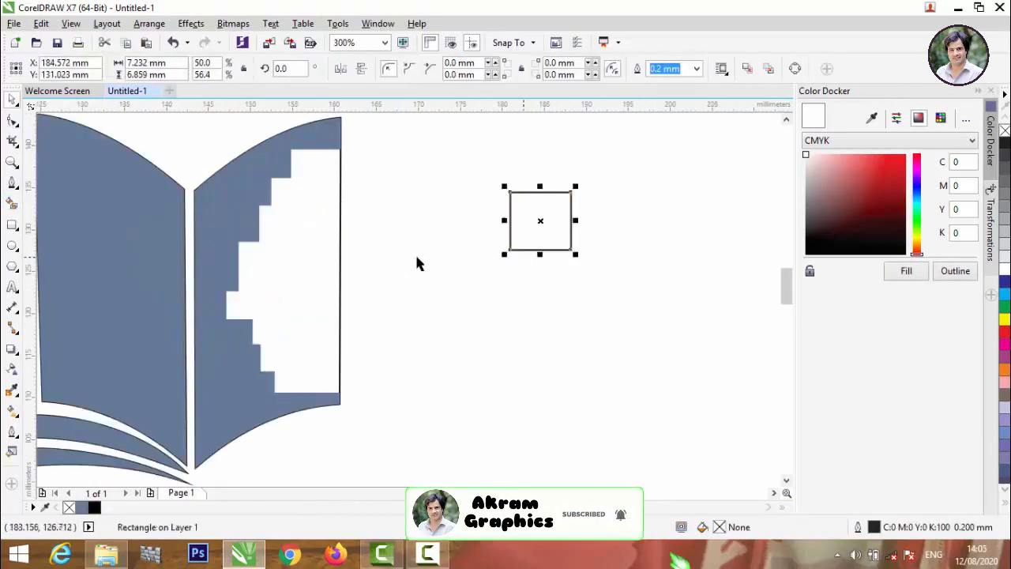
# Shrink the loose square beside the book to about 3.9 by 3.7 mm and place copies of it around the right page's outer edge.
pyautogui.click(417, 256)
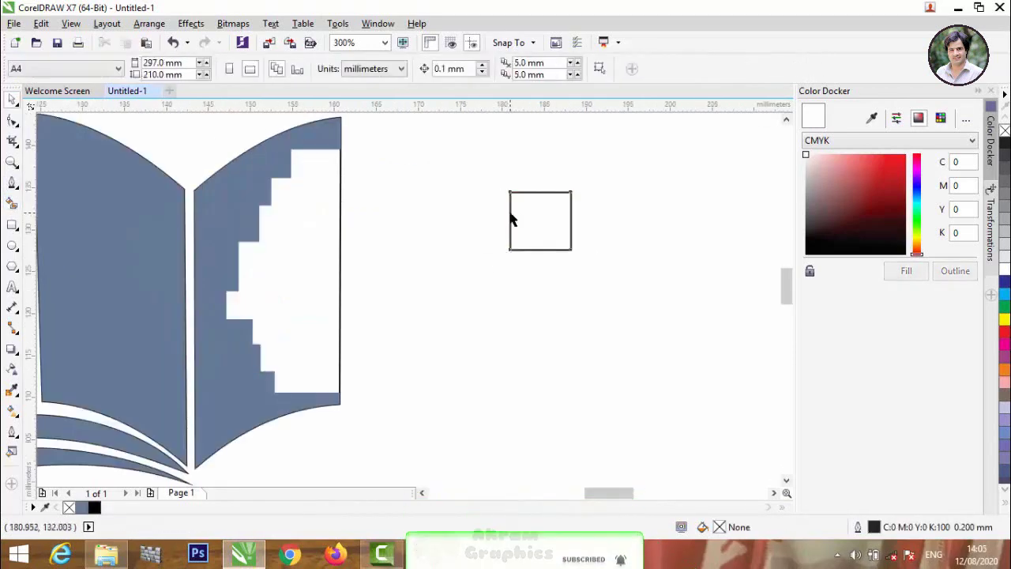
pyautogui.click(510, 213)
pyautogui.moveTo(579, 258); pyautogui.dragTo(557, 237)
pyautogui.scroll(-2, 448, 243)
pyautogui.moveTo(411, 209); pyautogui.dragTo(393, 252)
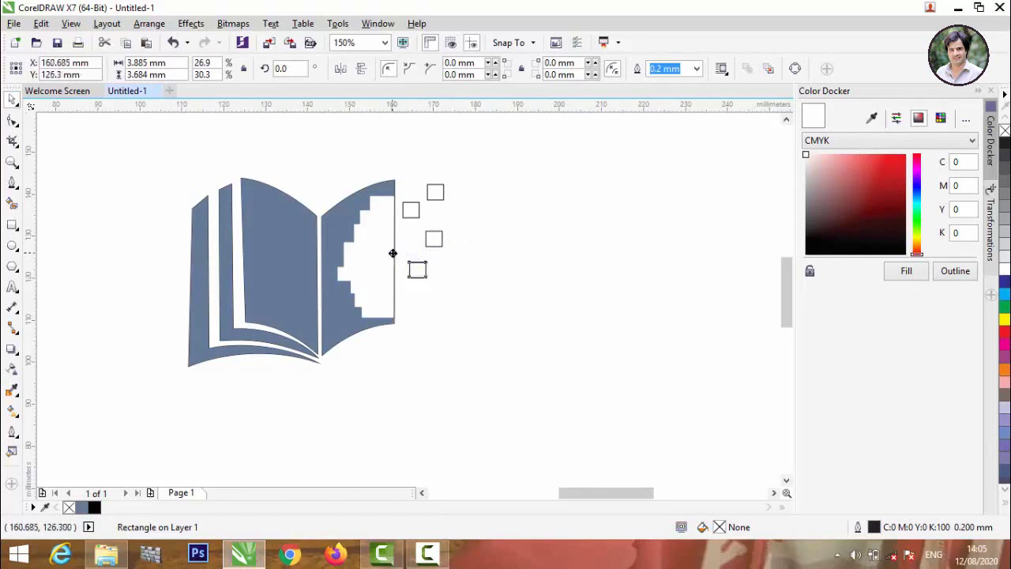
# Enlarge the square on the right page's outer edge to about 5.5 by 5.3 mm and shift it slightly upward along the edge.
pyautogui.scroll(2, 394, 252)
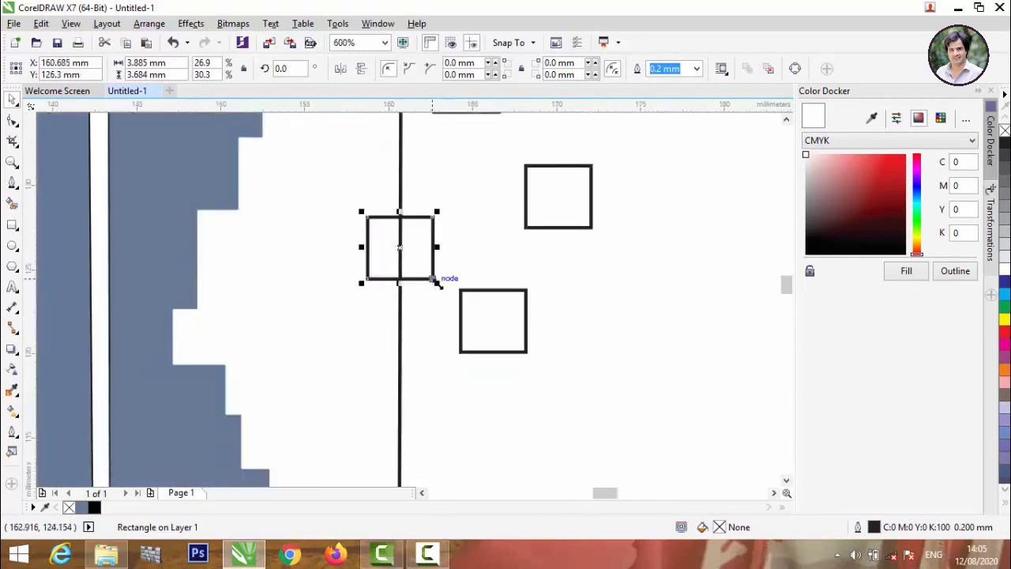
pyautogui.moveTo(435, 280); pyautogui.dragTo(462, 306)
pyautogui.moveTo(415, 260); pyautogui.dragTo(406, 196)
pyautogui.scroll(-2, 407, 197)
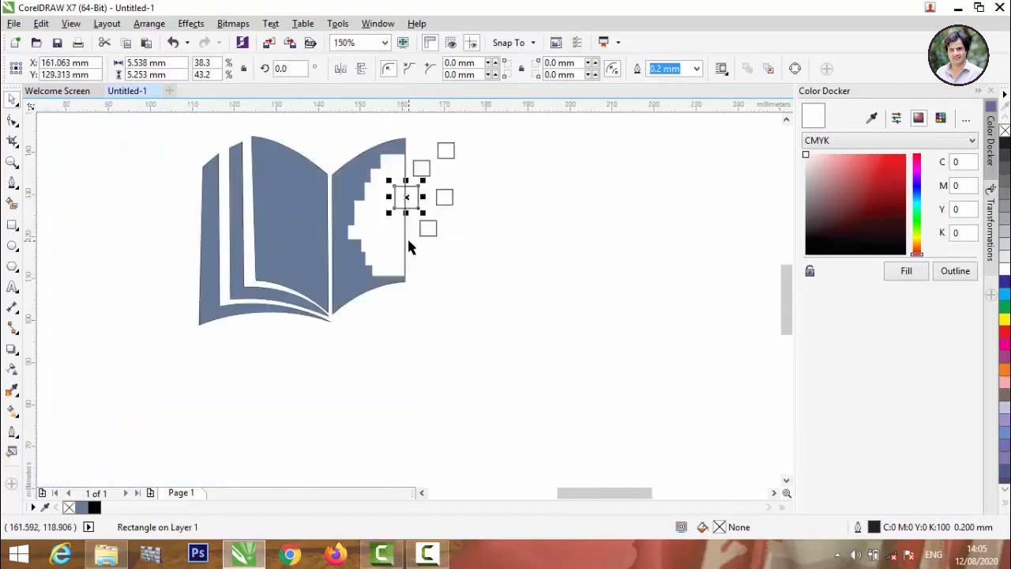
# Scatter copies of the large square and small squares of about 2.8 by 2.6 mm outside the right page's outer edge.
pyautogui.moveTo(406, 198); pyautogui.dragTo(514, 276)
pyautogui.rightClick(429, 261)
pyautogui.rightClick(467, 223)
pyautogui.rightClick(458, 175)
pyautogui.scroll(1, 475, 185)
pyautogui.click(457, 168)
pyautogui.rightClick(461, 202)
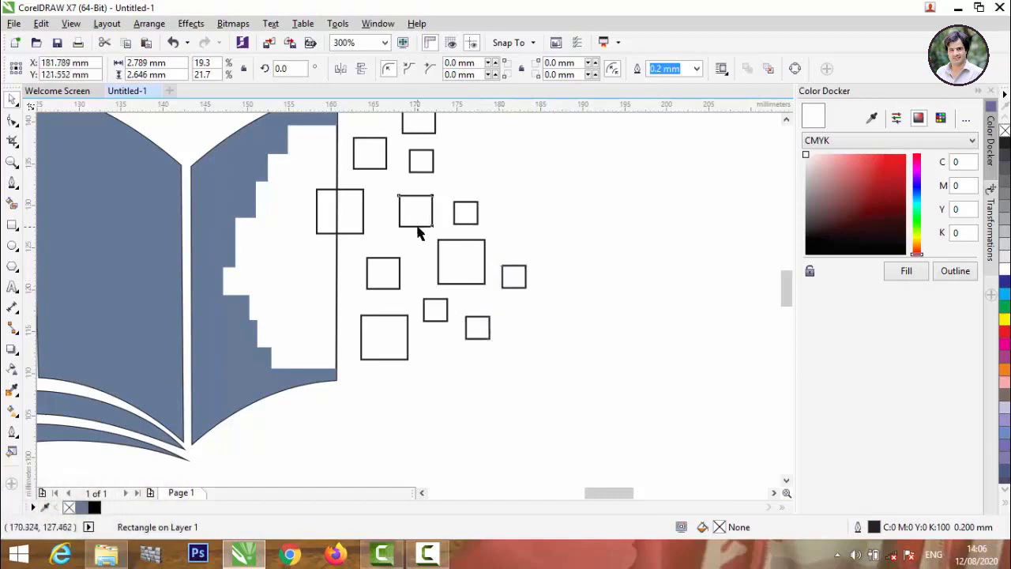
# Place a copy of the 3.9 by 3.7 mm square farther out, near the upper outer side of the scattered squares.
pyautogui.click(416, 228)
pyautogui.moveTo(418, 228); pyautogui.dragTo(493, 173)
pyautogui.click(510, 223)
pyautogui.scroll(-1, 510, 224)
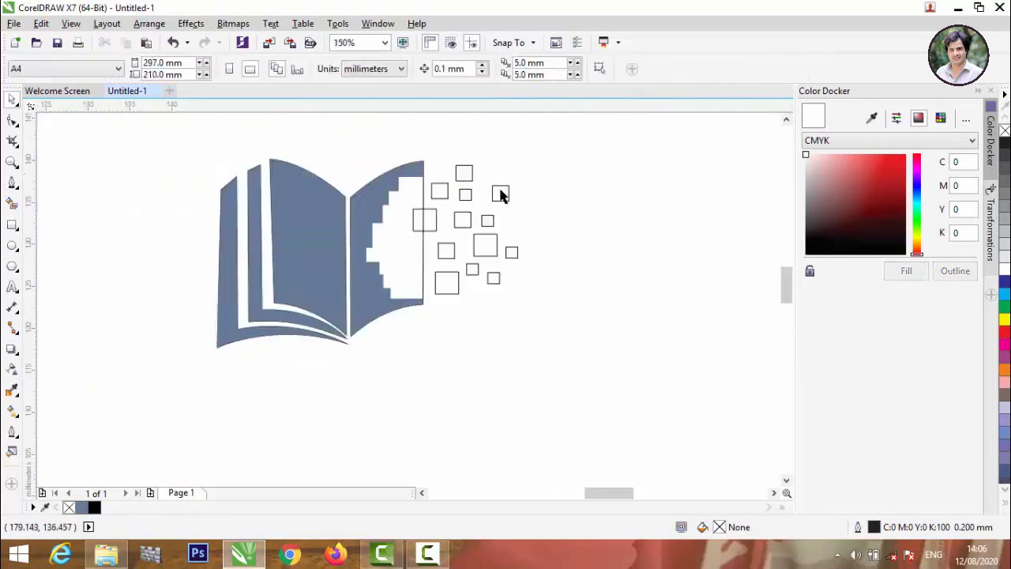
pyautogui.scroll(1, 502, 191)
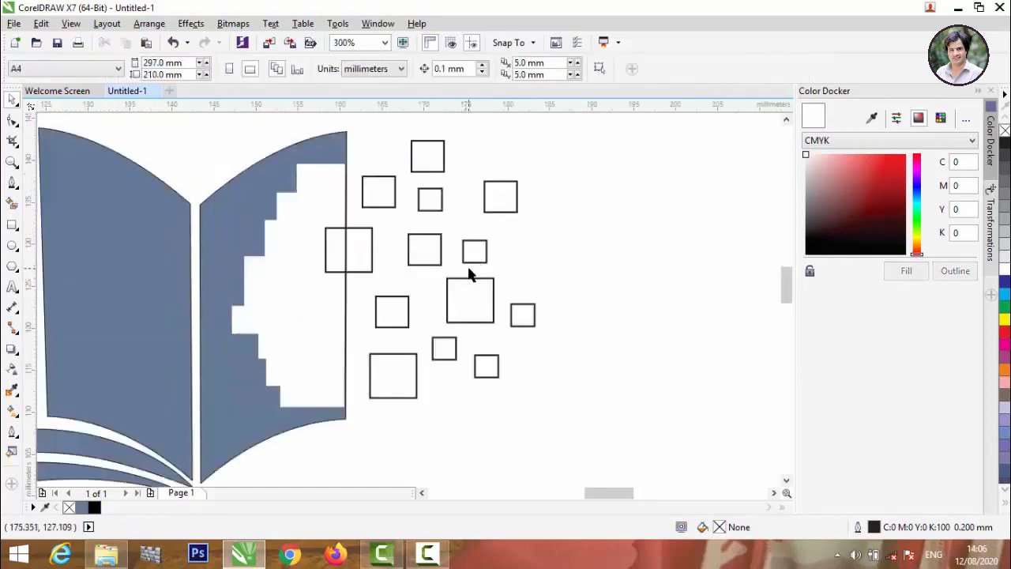
# Move the central small square outward and up, and shift the nearby large square up-left, shrinking it to about 4.7 by 4.5 mm.
pyautogui.moveTo(471, 264); pyautogui.dragTo(499, 246)
pyautogui.moveTo(466, 287); pyautogui.dragTo(448, 253)
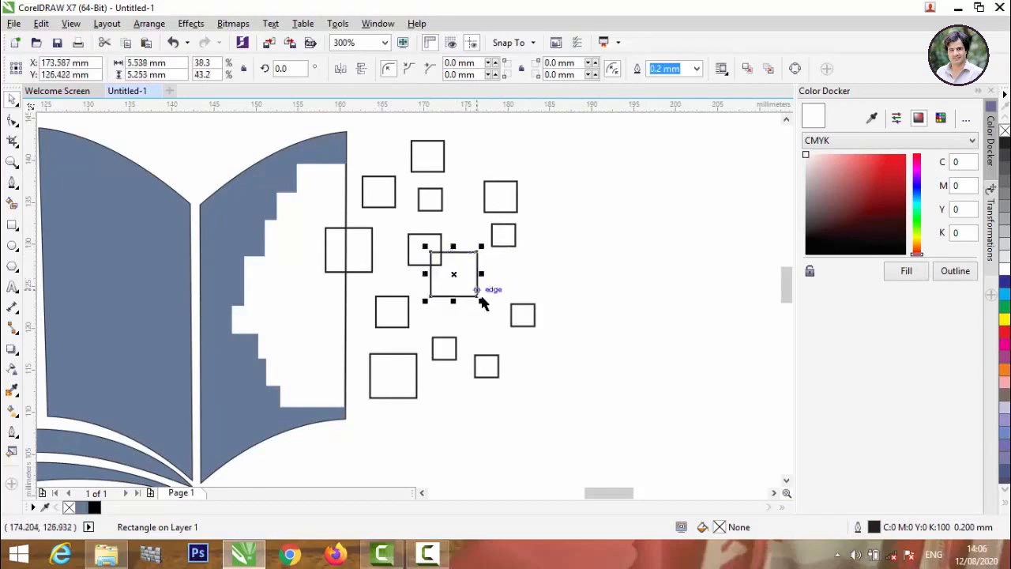
pyautogui.moveTo(483, 298); pyautogui.dragTo(475, 292)
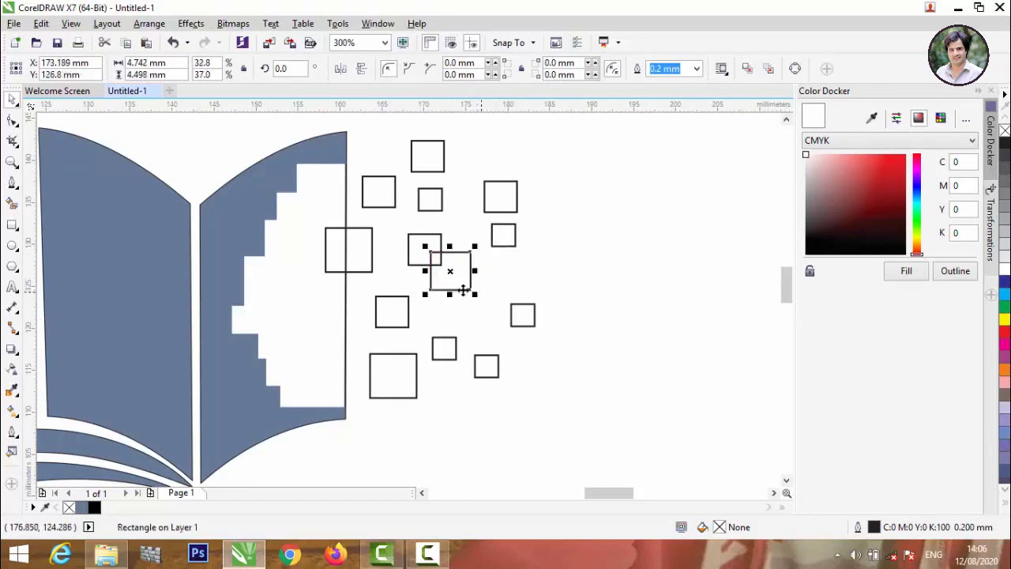
pyautogui.click(489, 273)
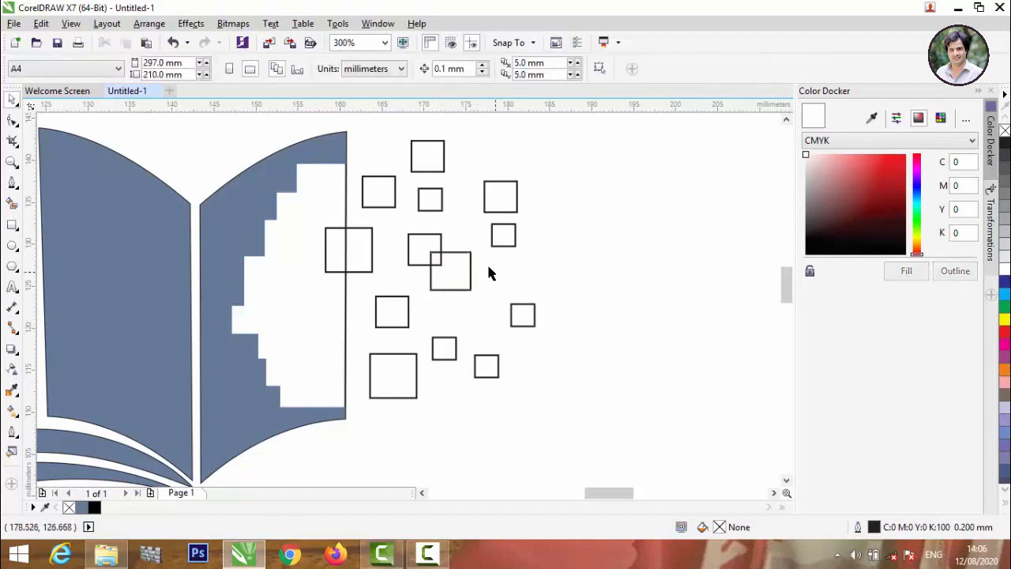
# Place copies of the 3.9 by 3.7 mm square so they overlap neighbouring squares throughout the cluster and inside the cut-out.
pyautogui.click(493, 212)
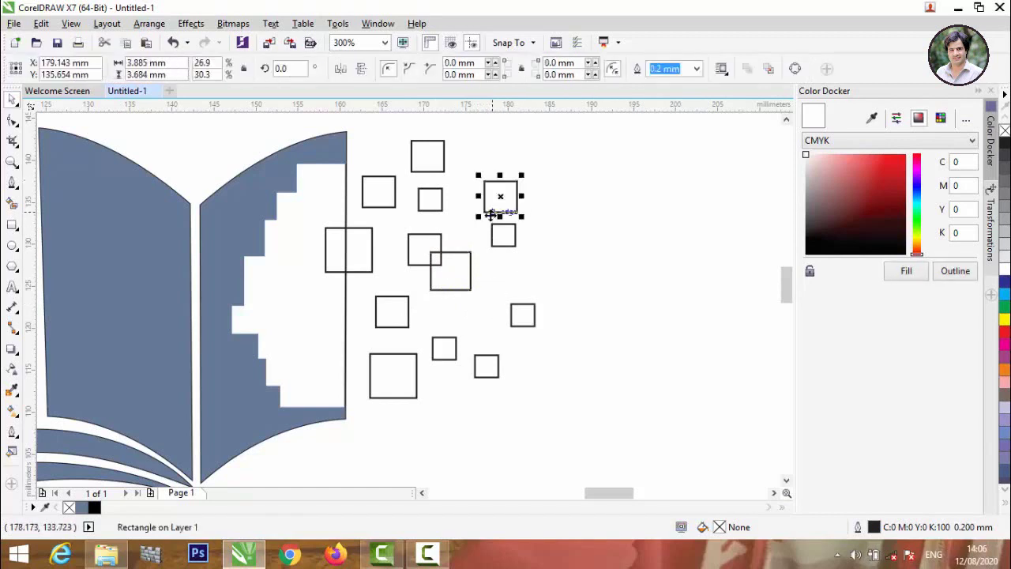
pyautogui.moveTo(490, 213); pyautogui.dragTo(366, 365)
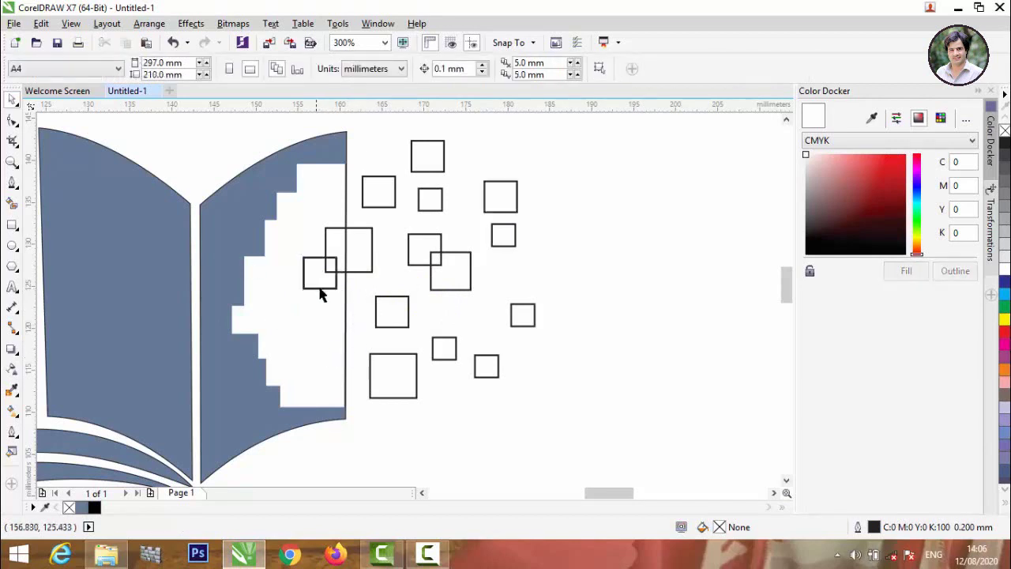
pyautogui.moveTo(321, 288); pyautogui.dragTo(450, 196)
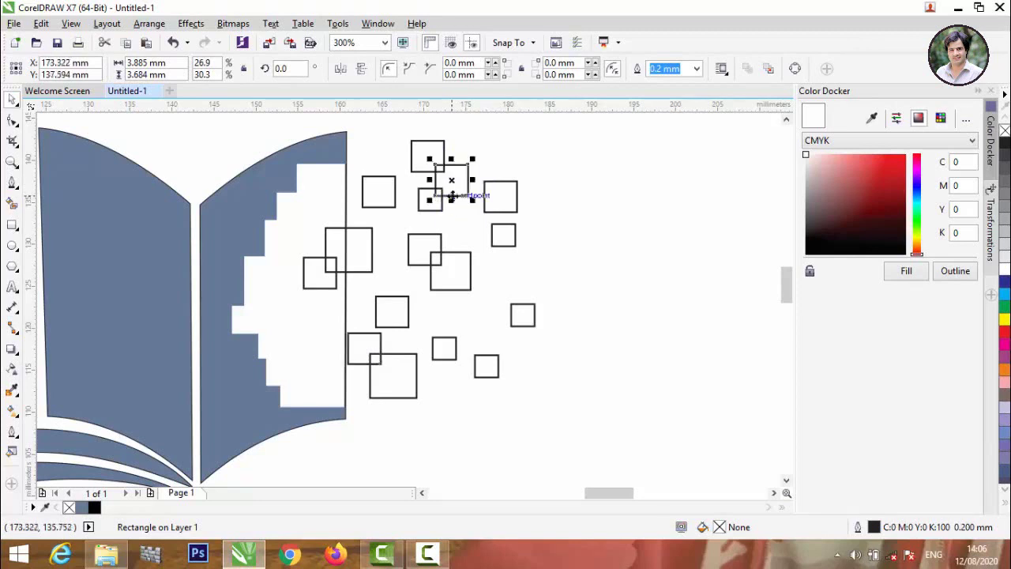
pyautogui.click(469, 233)
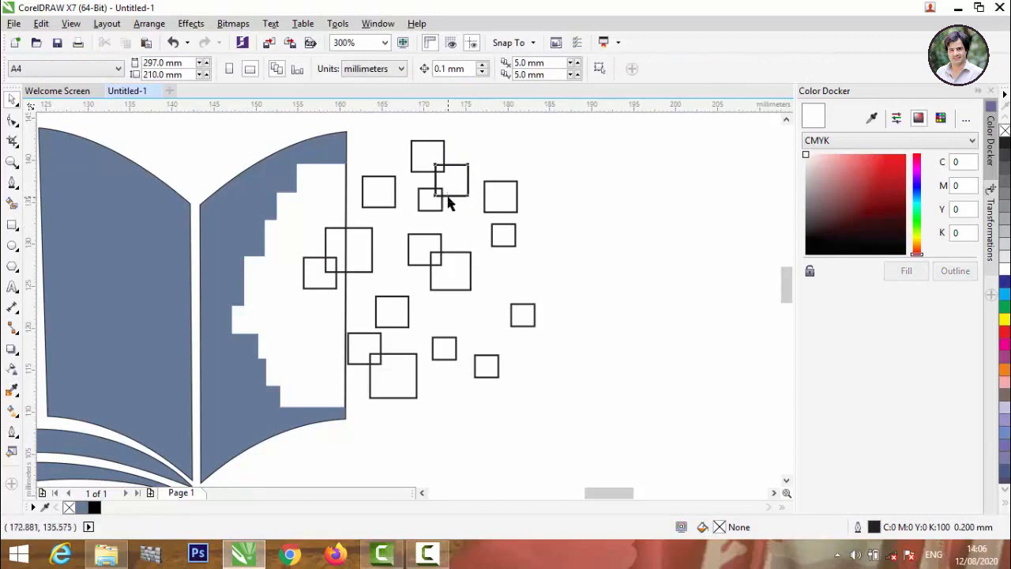
pyautogui.moveTo(447, 197); pyautogui.dragTo(453, 348)
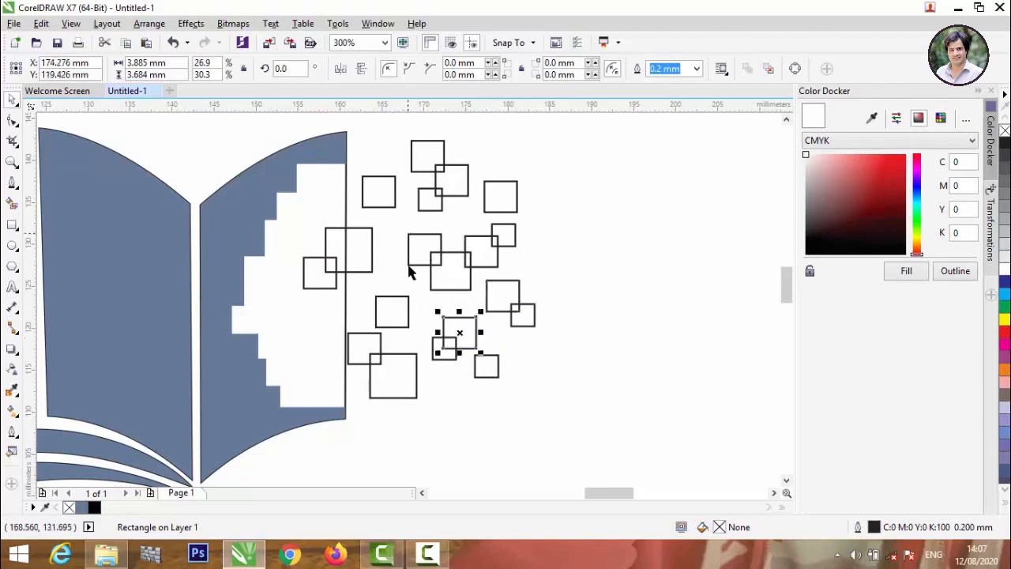
# Copy the 2.8 by 2.6 mm square among the scattered squares and make an overlapping pair of tiny squares about 2.0 by 1.9 mm.
pyautogui.click(513, 244)
pyautogui.moveTo(513, 243); pyautogui.dragTo(435, 320)
pyautogui.scroll(2, 415, 298)
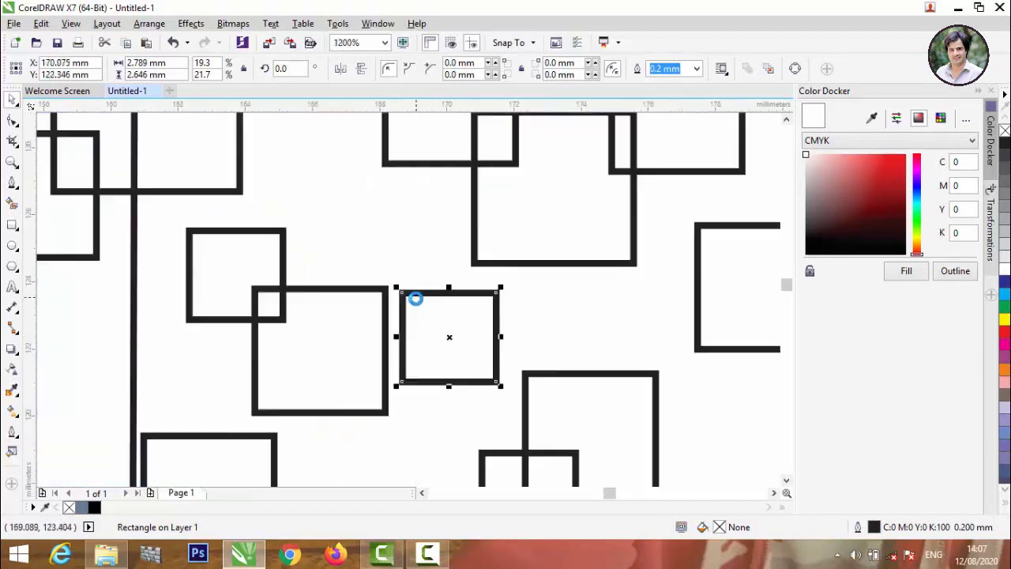
pyautogui.moveTo(447, 336); pyautogui.dragTo(359, 219)
pyautogui.moveTo(412, 269); pyautogui.dragTo(387, 244)
pyautogui.moveTo(348, 208); pyautogui.dragTo(389, 243)
pyautogui.scroll(-2, 345, 231)
pyautogui.click(435, 363)
pyautogui.scroll(-1, 398, 331)
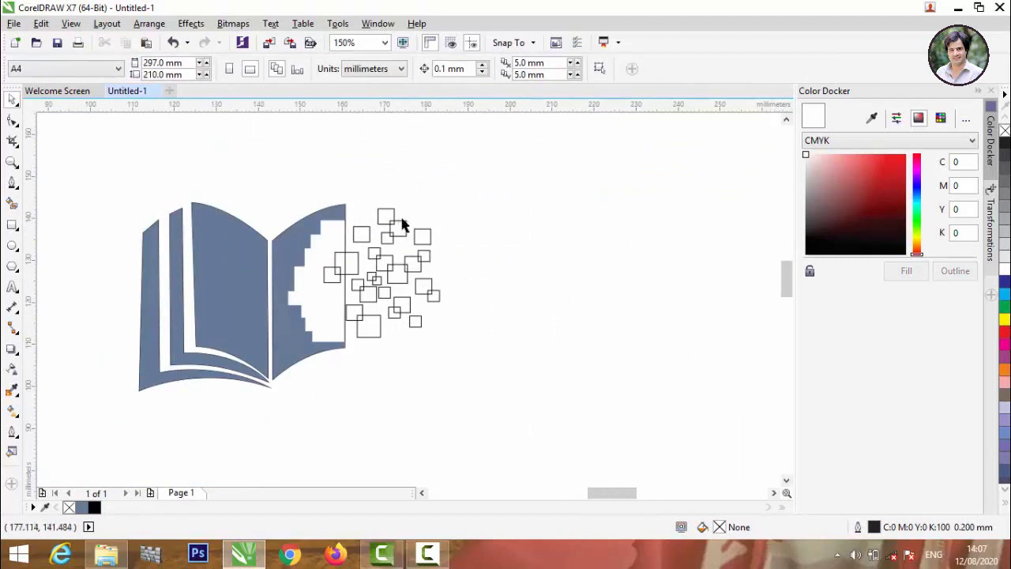
pyautogui.scroll(1, 406, 237)
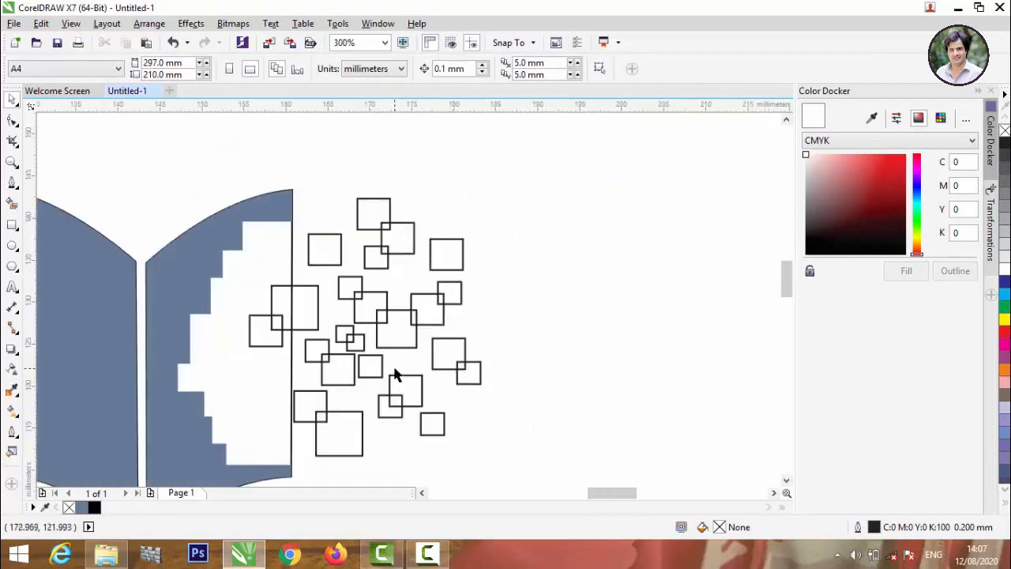
# Move the tiny overlapping pair and the adjacent small square together to the far outer side of the cluster.
pyautogui.moveTo(395, 369); pyautogui.dragTo(267, 300)
pyautogui.moveTo(335, 344); pyautogui.dragTo(489, 312)
pyautogui.click(548, 347)
pyautogui.click(505, 311)
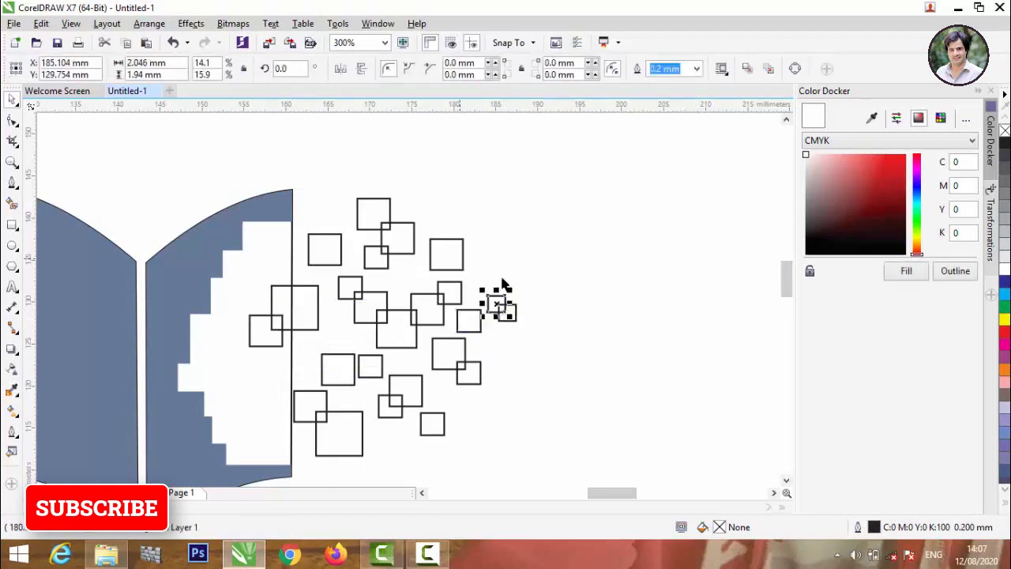
# Place two copies of the tiny overlapping pair, one below it and one farther out above it.
pyautogui.moveTo(484, 267); pyautogui.dragTo(539, 368)
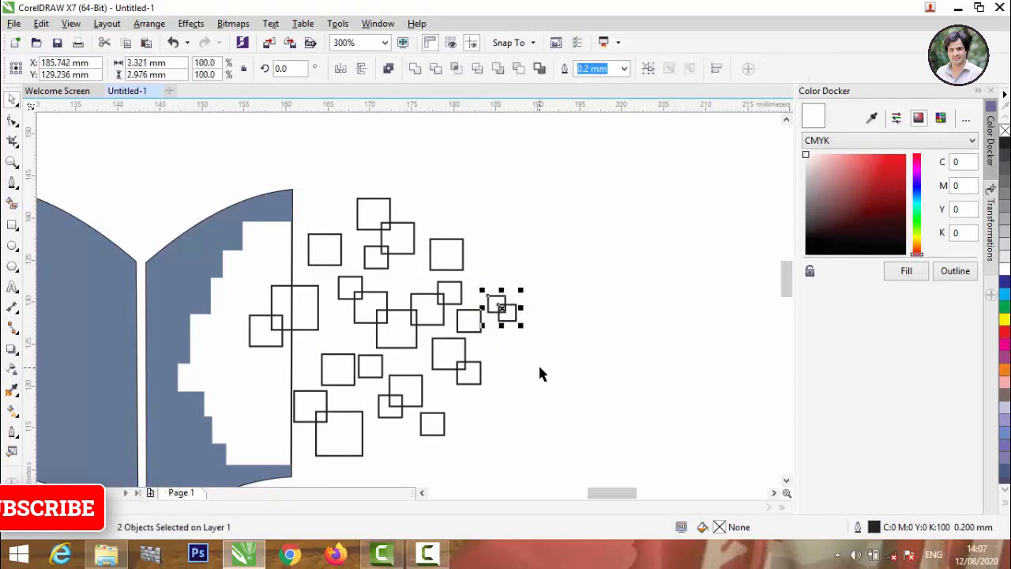
pyautogui.moveTo(500, 312); pyautogui.dragTo(527, 292)
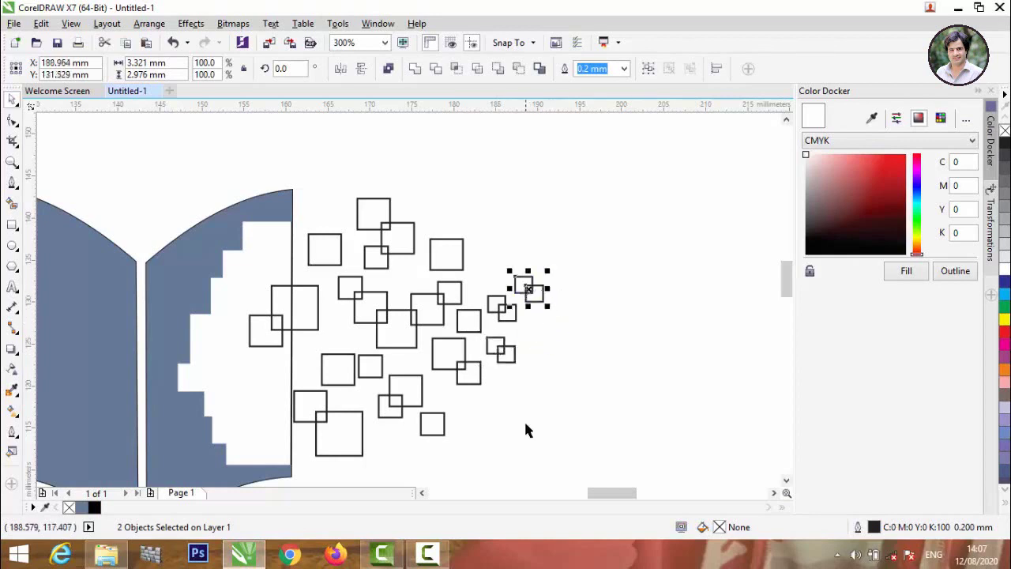
pyautogui.click(518, 397)
pyautogui.scroll(-4, 400, 320)
pyautogui.scroll(2, 393, 386)
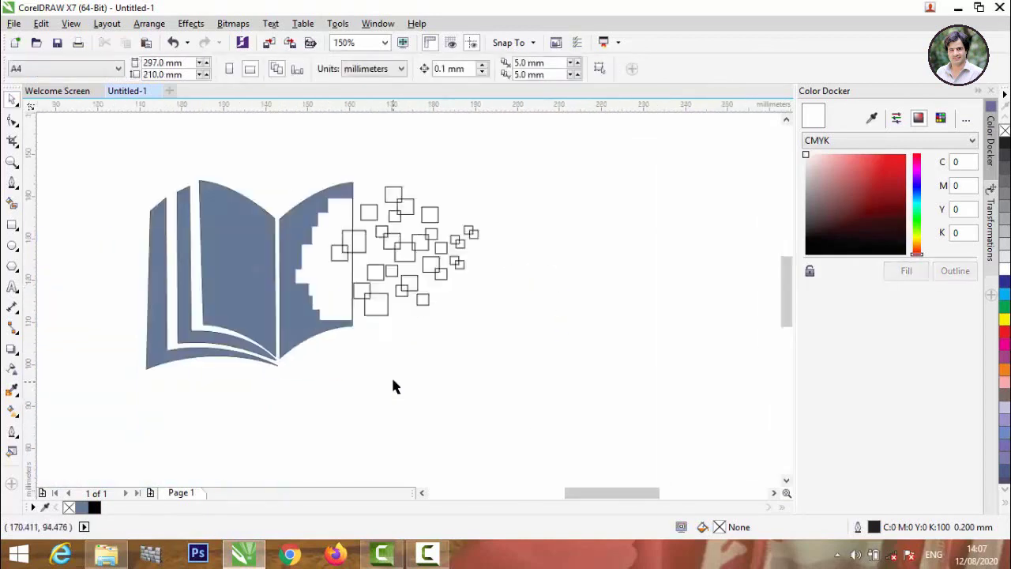
pyautogui.scroll(-2, 380, 377)
pyautogui.scroll(2, 334, 409)
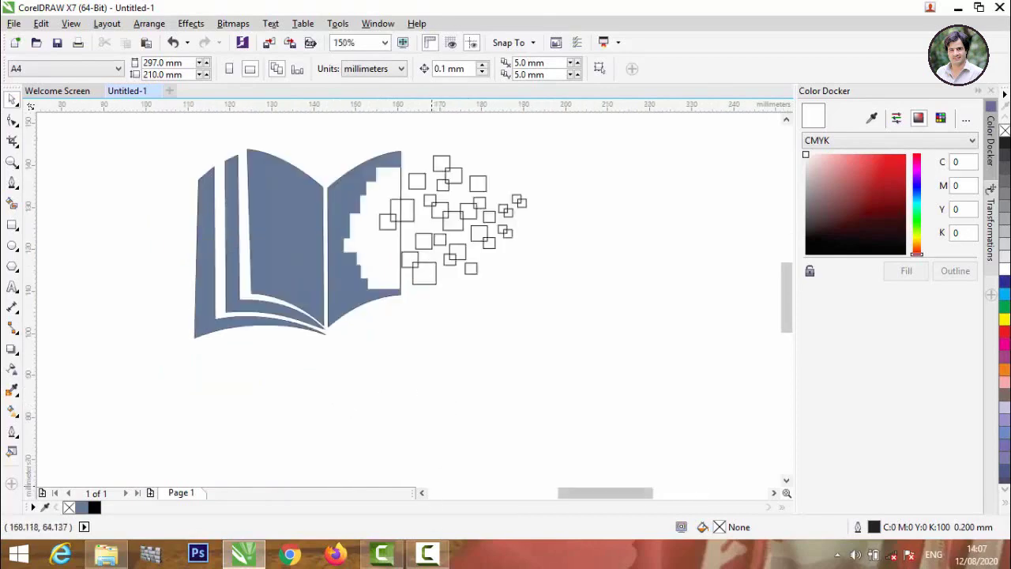
# Switch to File Explorer's Colour Shades folder and bring the first green shades image and the dark-to-light blue shades image into the CorelDRAW drawing.
pyautogui.click(244, 553)
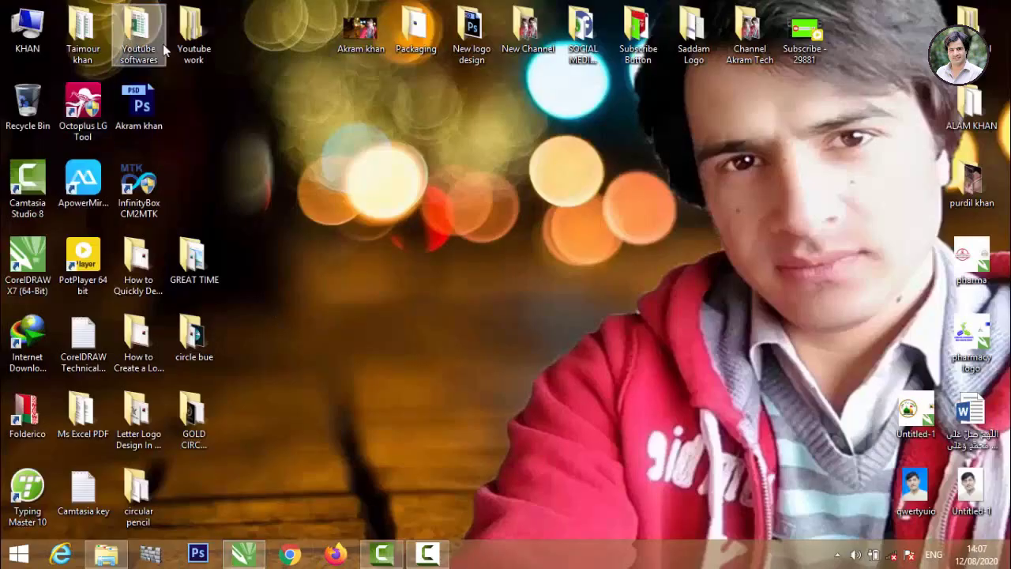
pyautogui.click(106, 553)
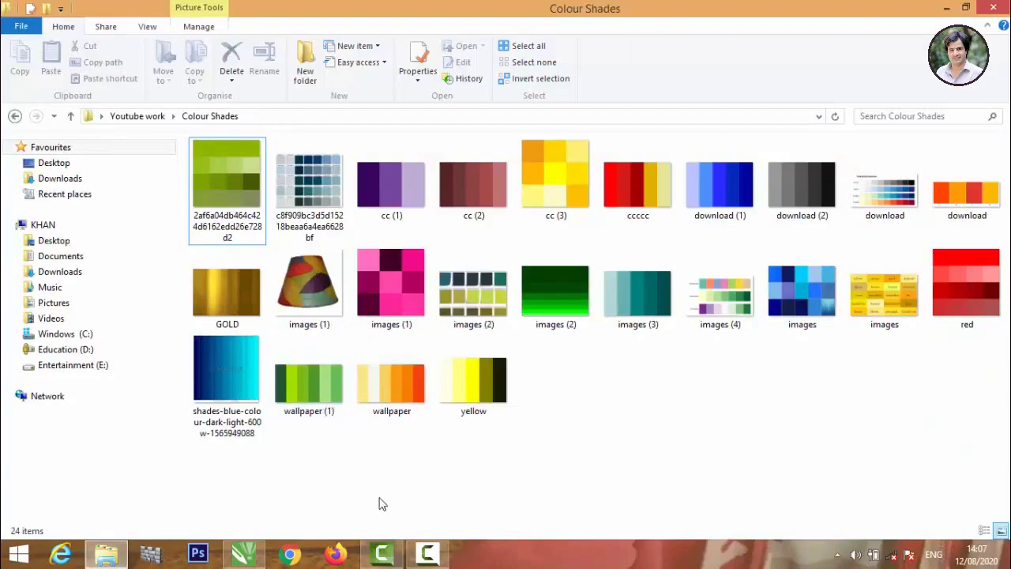
pyautogui.click(244, 224)
pyautogui.keyDown('shift'); pyautogui.click(243, 395); pyautogui.keyUp('shift')
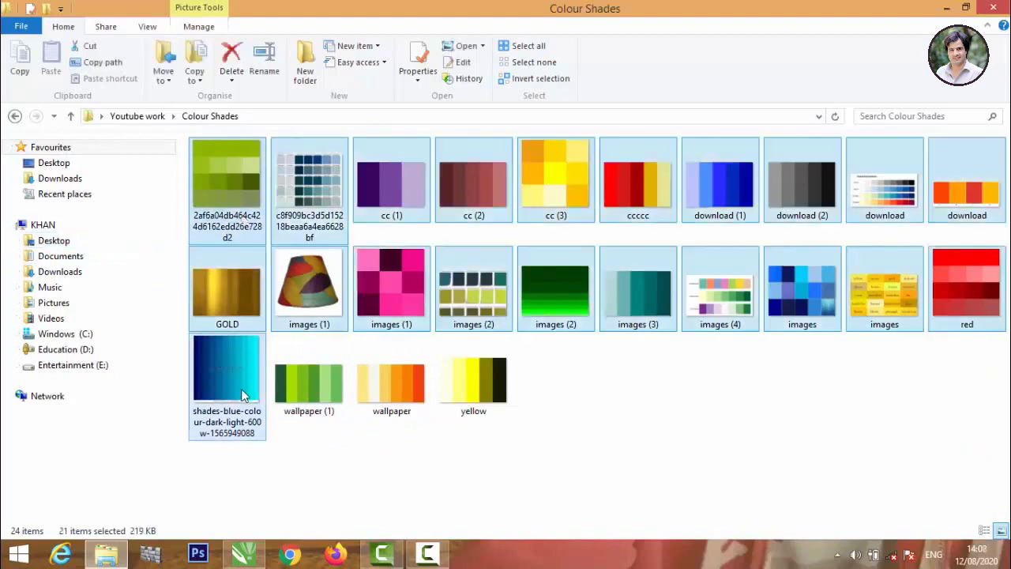
pyautogui.click(243, 395)
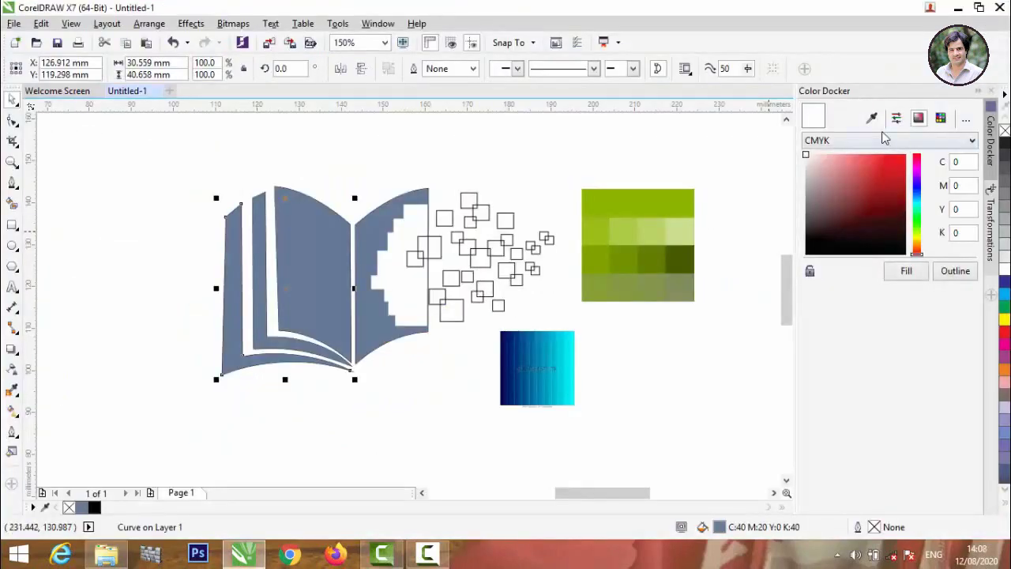
# Sample a green from the green shades image, brighten it to #83AB00, and fill the outermost left page with it.
pyautogui.click(869, 122)
pyautogui.click(662, 269)
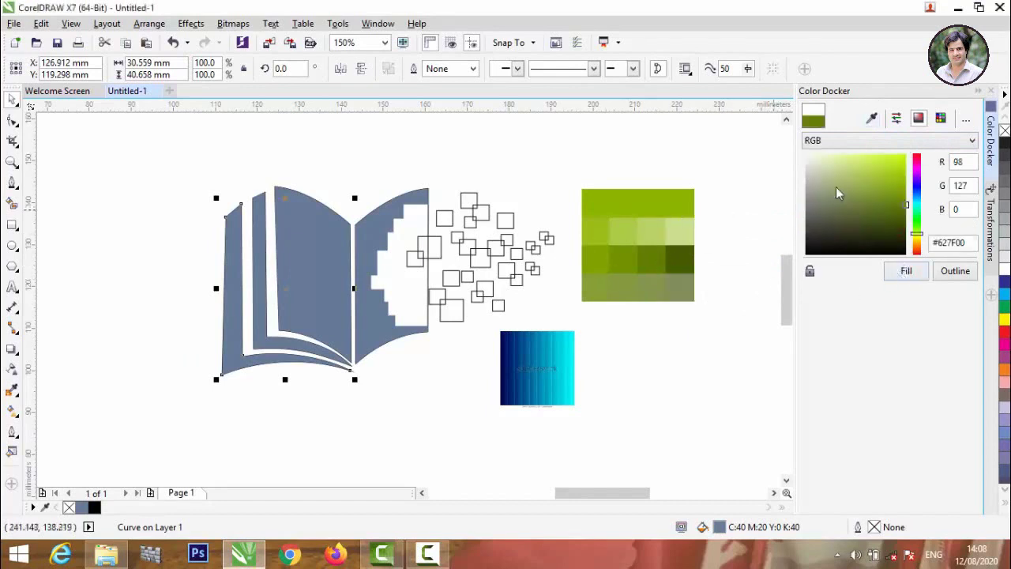
pyautogui.moveTo(906, 207); pyautogui.dragTo(906, 187)
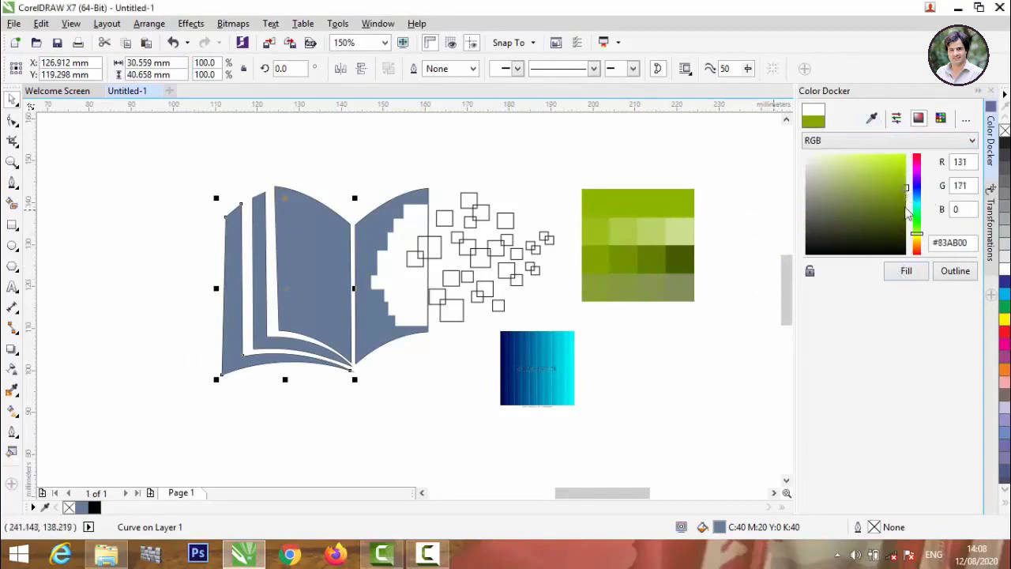
pyautogui.click(906, 271)
pyautogui.click(307, 377)
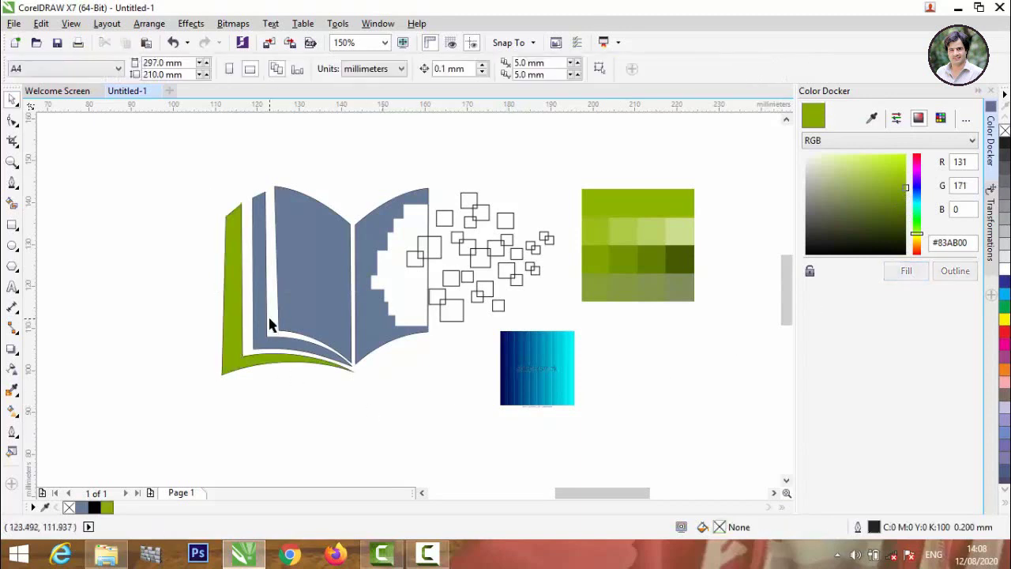
# Fill the middle left page with blue #0091B6 sampled from the blue shades image.
pyautogui.click(263, 325)
pyautogui.click(873, 123)
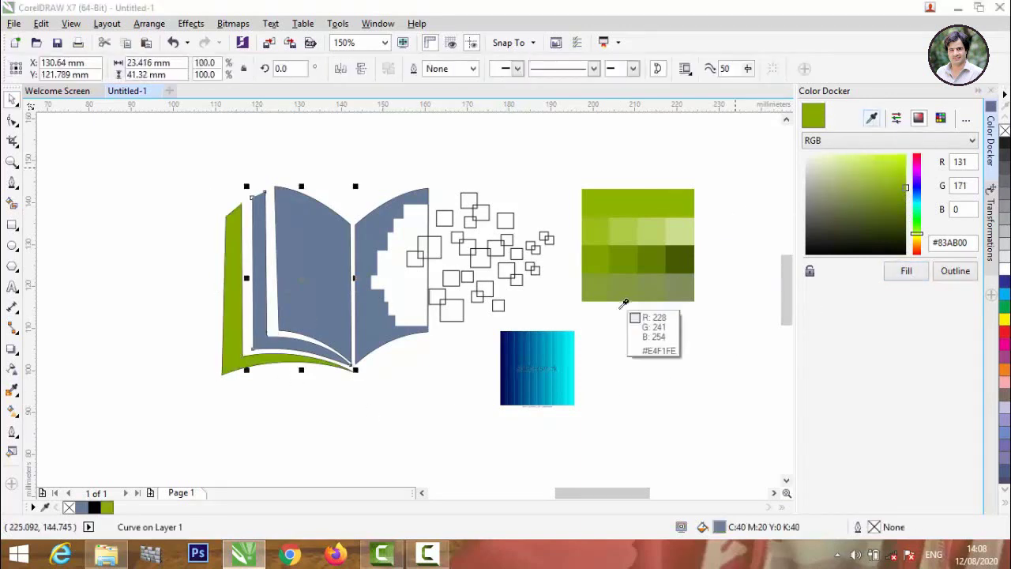
pyautogui.click(544, 340)
pyautogui.click(906, 271)
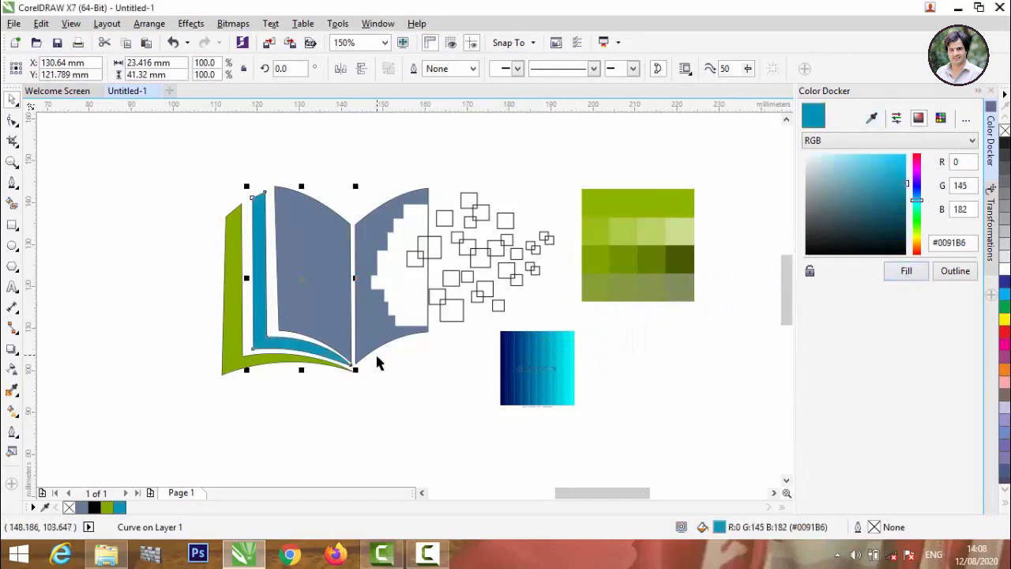
# Fill the large left page with cyan #00F7F9 sampled from the blue shades image, and darken that fill to #00DEDE.
pyautogui.click(319, 272)
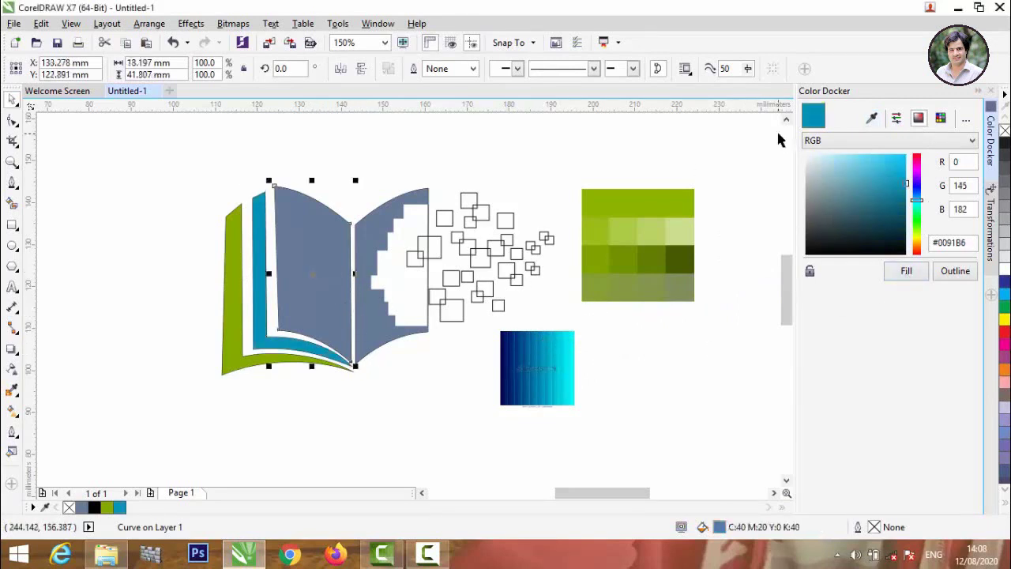
pyautogui.click(872, 118)
pyautogui.click(572, 344)
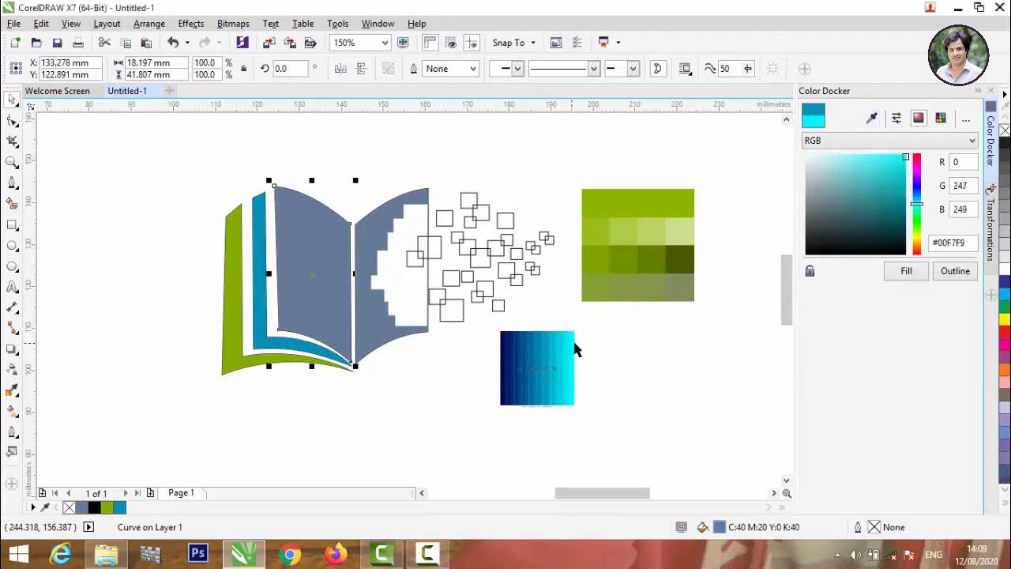
pyautogui.click(907, 273)
pyautogui.click(196, 296)
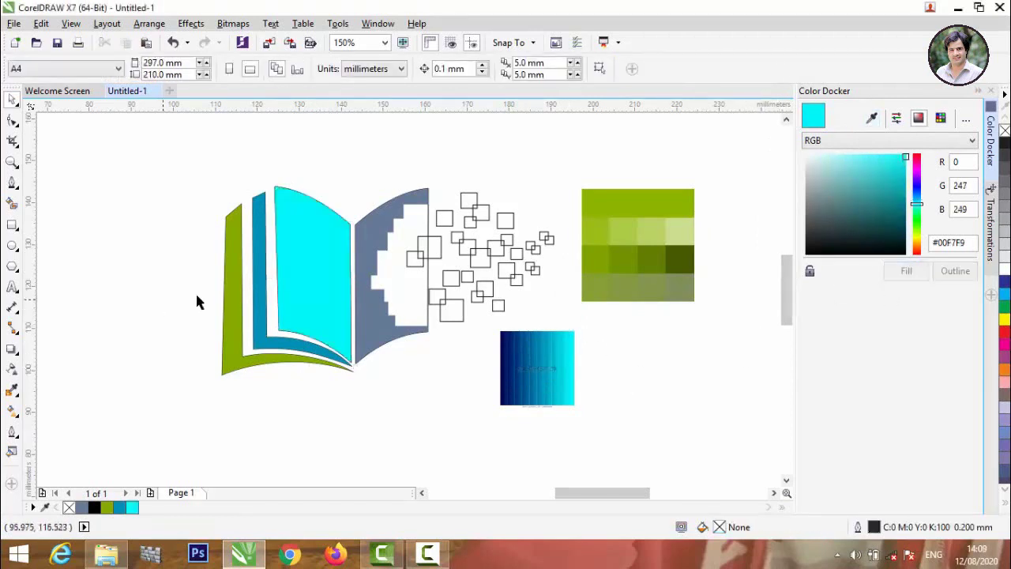
pyautogui.click(304, 277)
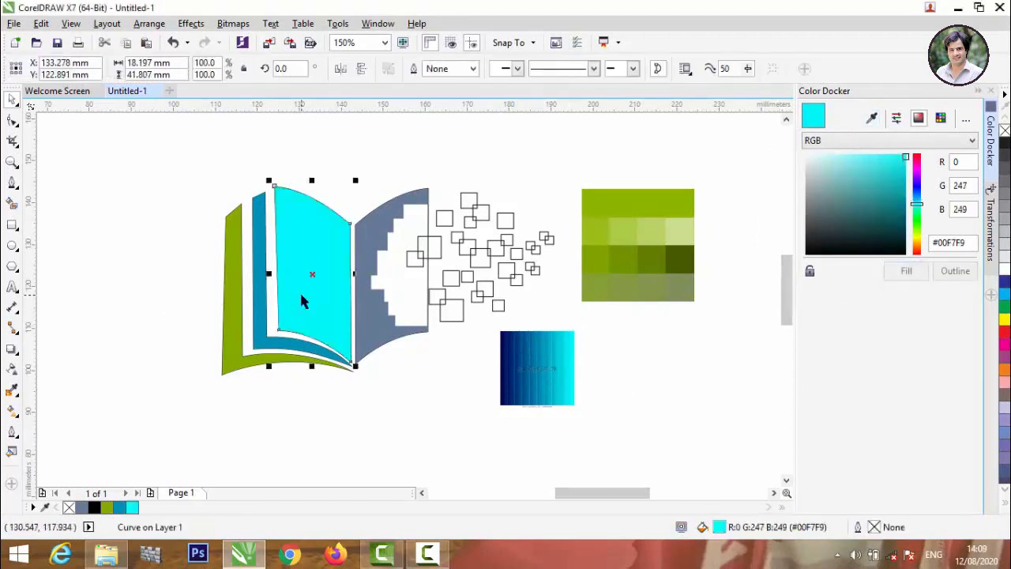
pyautogui.click(905, 166)
pyautogui.click(913, 276)
pyautogui.click(354, 271)
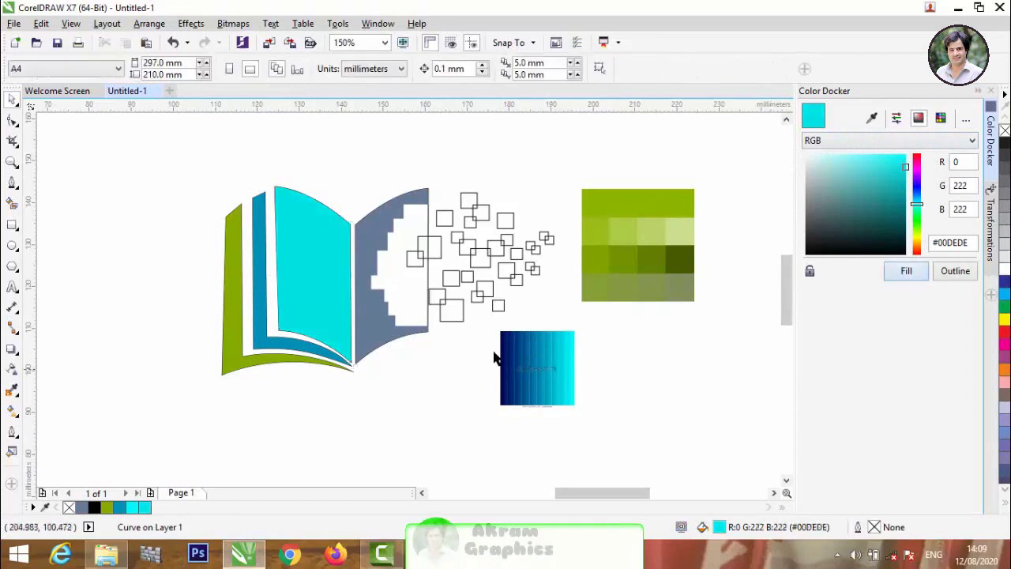
# Fill the right page with the stepped cut-out with the same cyan, #00DEDE.
pyautogui.click(354, 272)
pyautogui.click(871, 119)
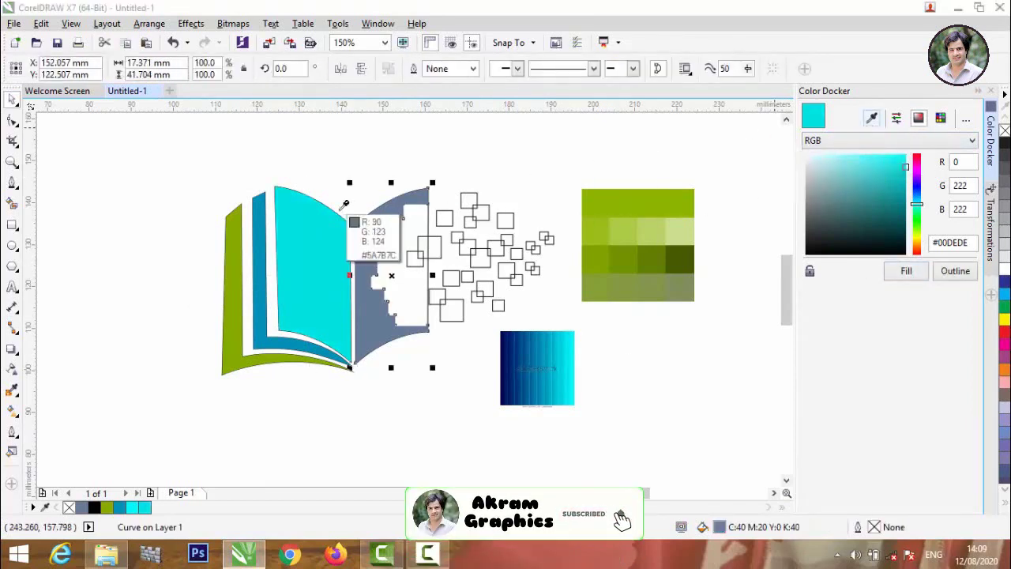
pyautogui.click(921, 272)
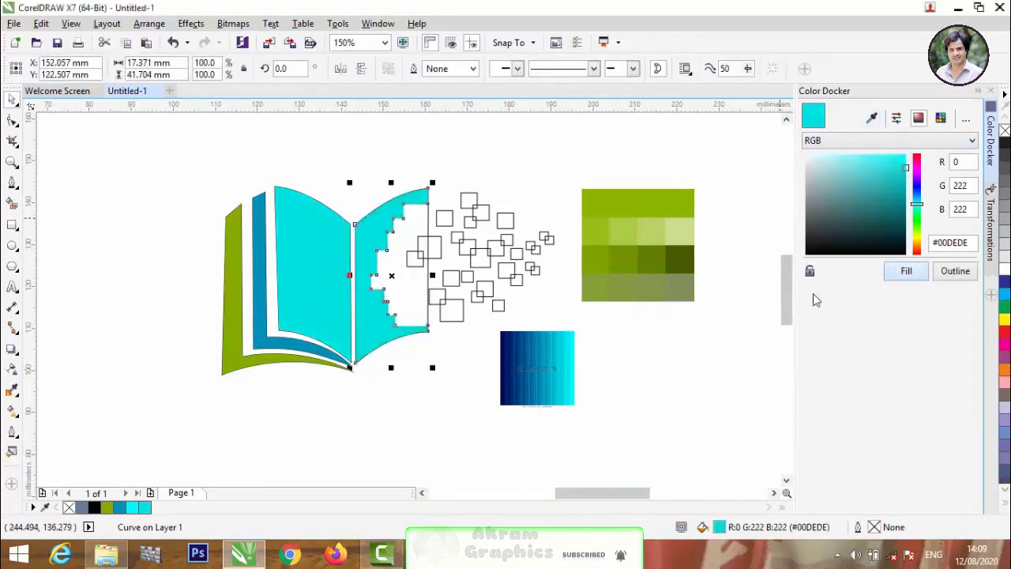
pyautogui.click(660, 335)
pyautogui.scroll(2, 441, 282)
pyautogui.scroll(-2, 436, 283)
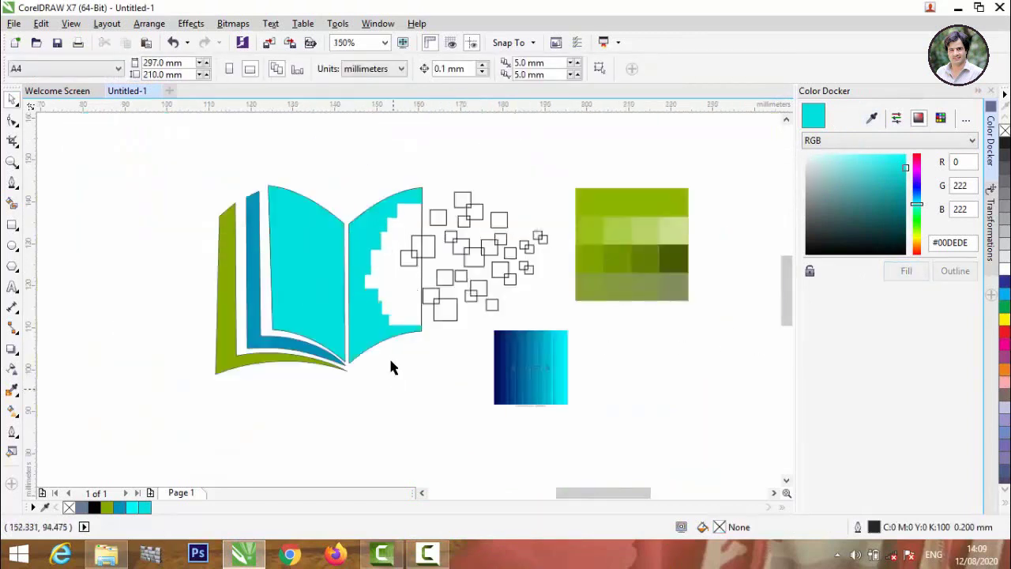
# Remove the outline from the cyan right page by setting its outline width to None.
pyautogui.click(423, 276)
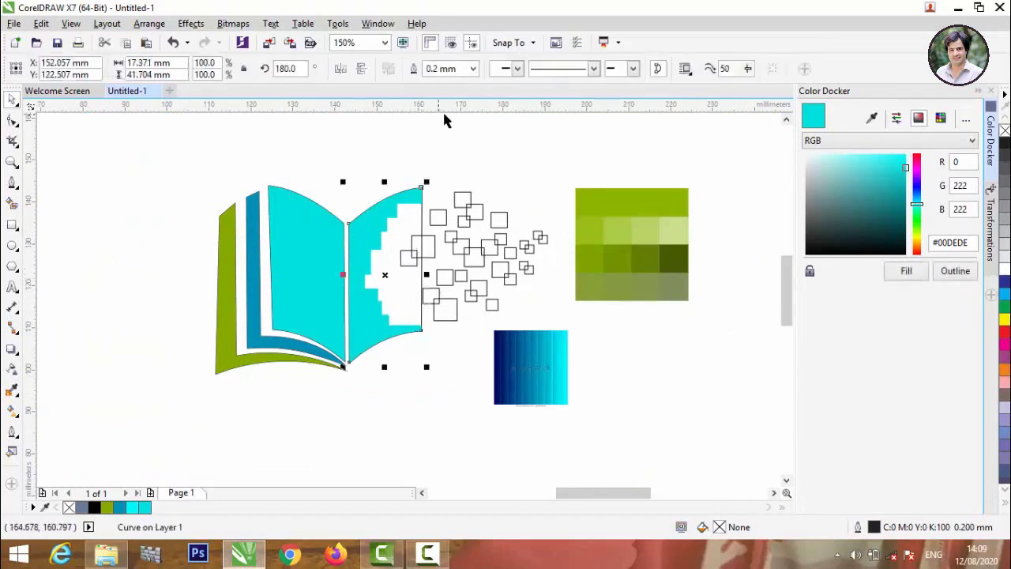
pyautogui.click(473, 68)
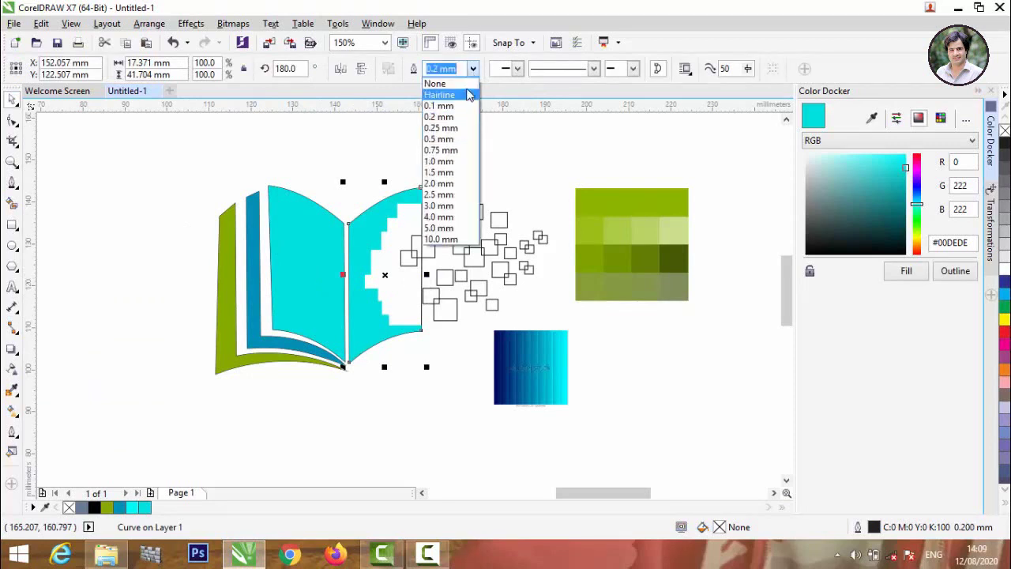
pyautogui.click(439, 84)
pyautogui.click(201, 194)
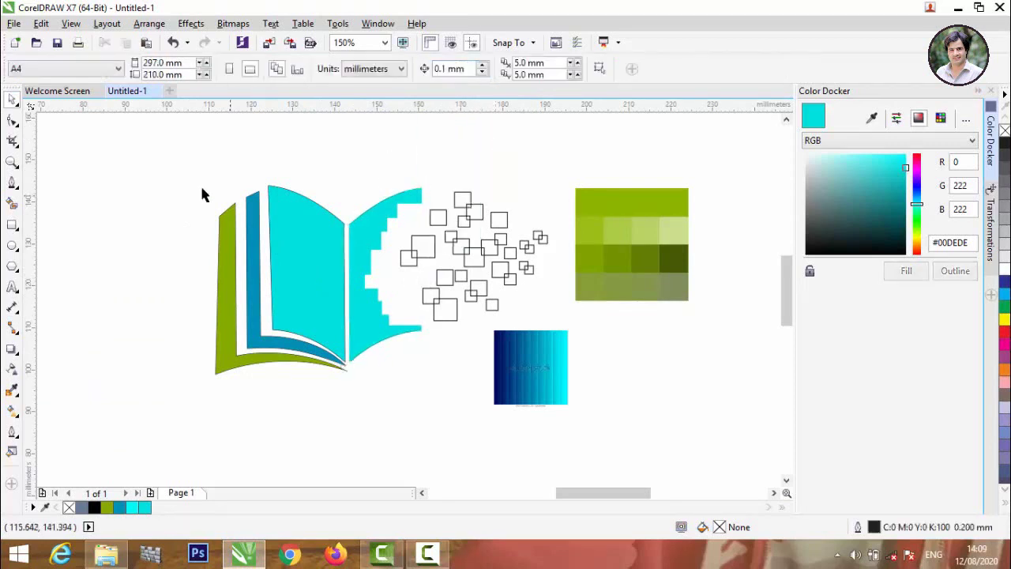
# Smart-fill the scattered squares with slate blue and no outline, leaving the small areas where squares overlap empty.
pyautogui.click(12, 207)
pyautogui.scroll(1, 455, 230)
pyautogui.click(434, 207)
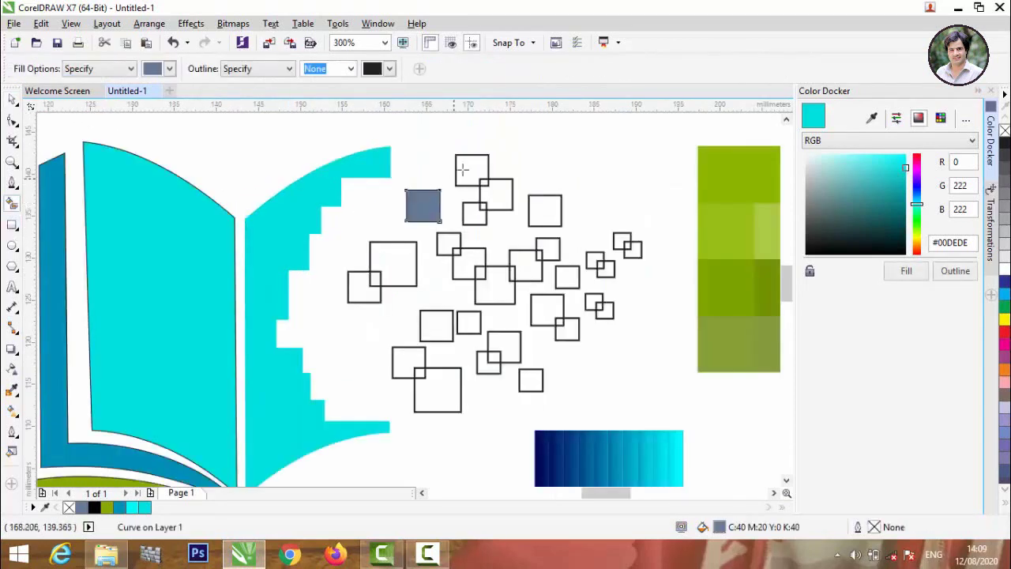
pyautogui.click(462, 168)
pyautogui.click(506, 196)
pyautogui.click(545, 208)
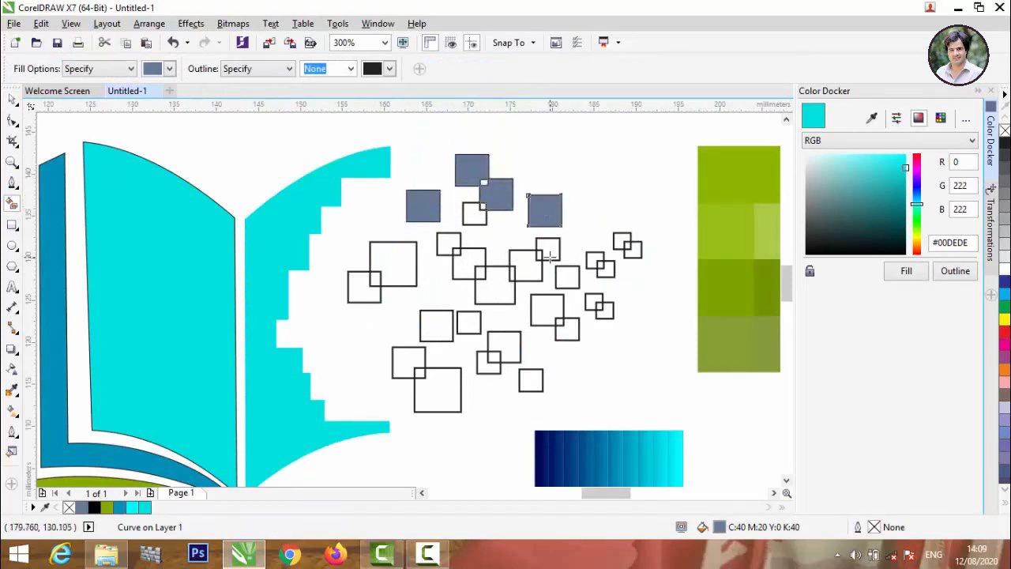
pyautogui.click(549, 249)
pyautogui.click(528, 267)
pyautogui.click(501, 286)
pyautogui.click(472, 264)
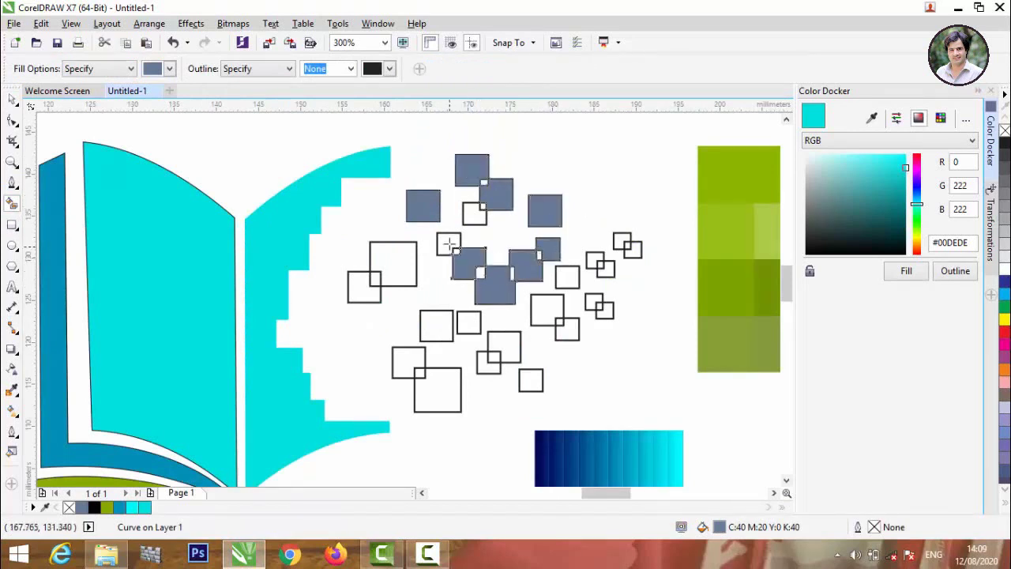
pyautogui.click(449, 244)
pyautogui.click(392, 260)
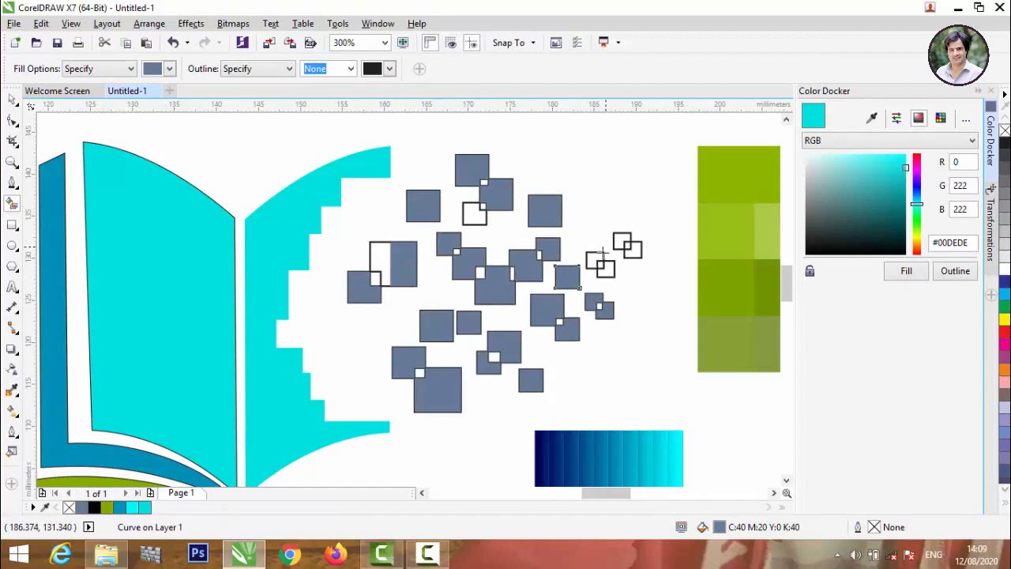
pyautogui.click(596, 261)
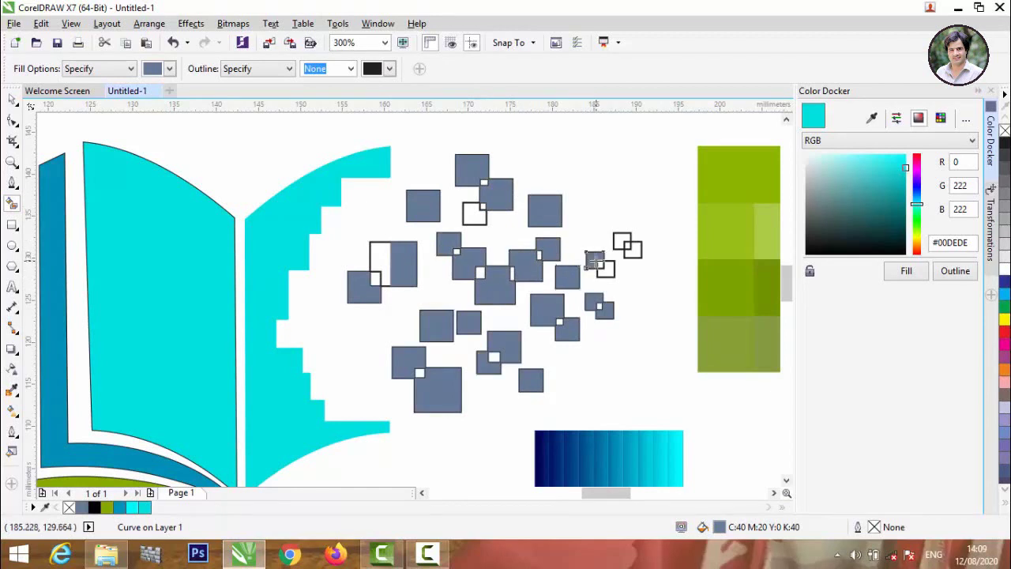
pyautogui.click(608, 272)
pyautogui.click(632, 250)
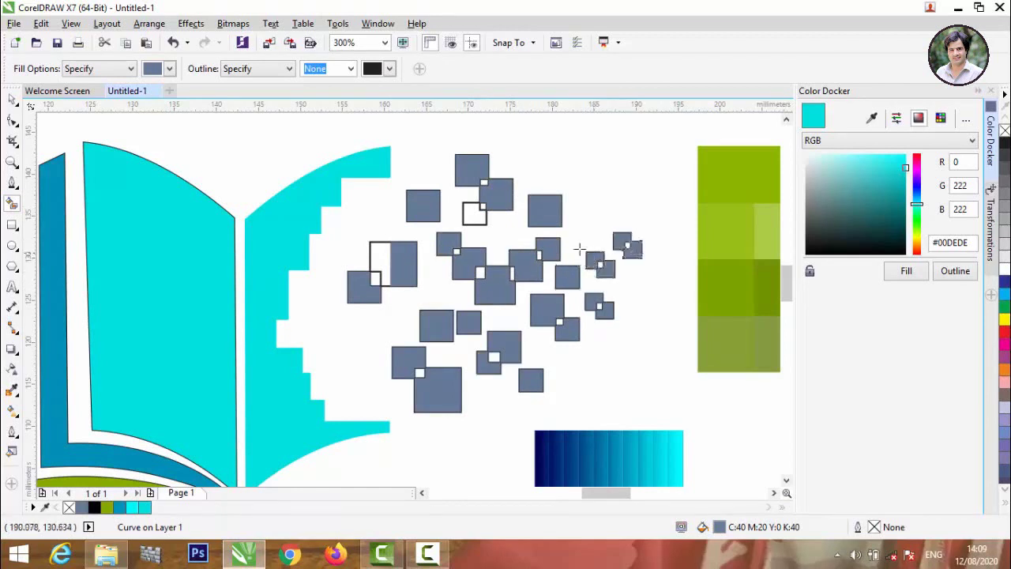
# Fill the remaining strip of the large square nearest the right page and weld its two parts into one shape.
pyautogui.scroll(-3, 173, 246)
pyautogui.scroll(3, 313, 272)
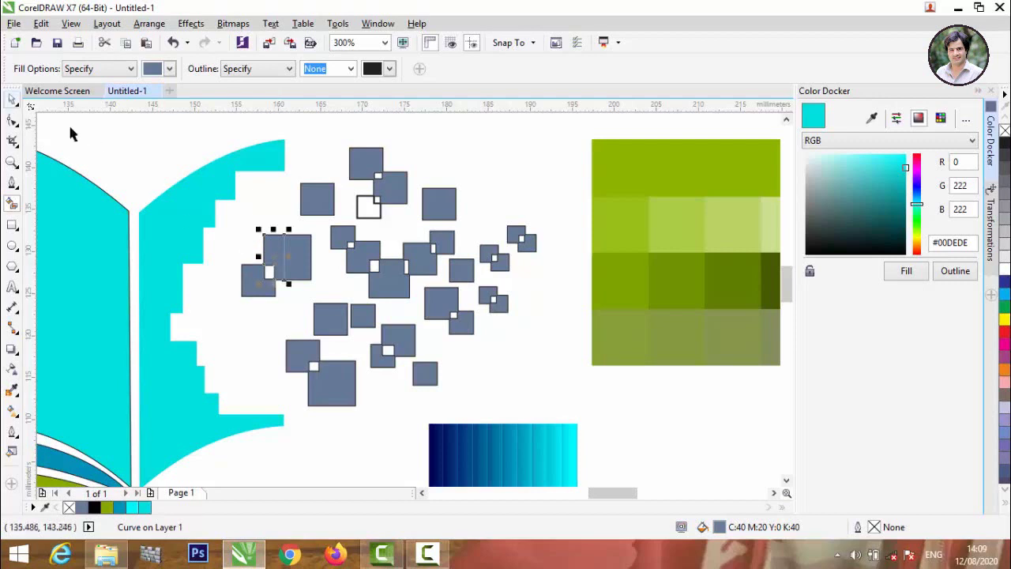
pyautogui.click(150, 156)
pyautogui.click(303, 245)
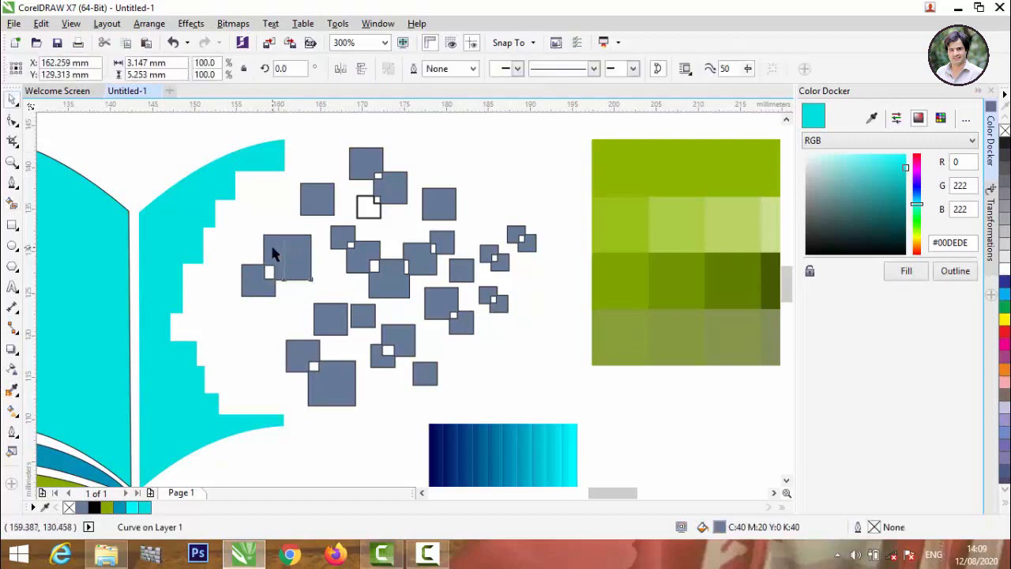
pyautogui.keyDown('shift'); pyautogui.click(273, 253); pyautogui.keyUp('shift')
pyautogui.click(414, 68)
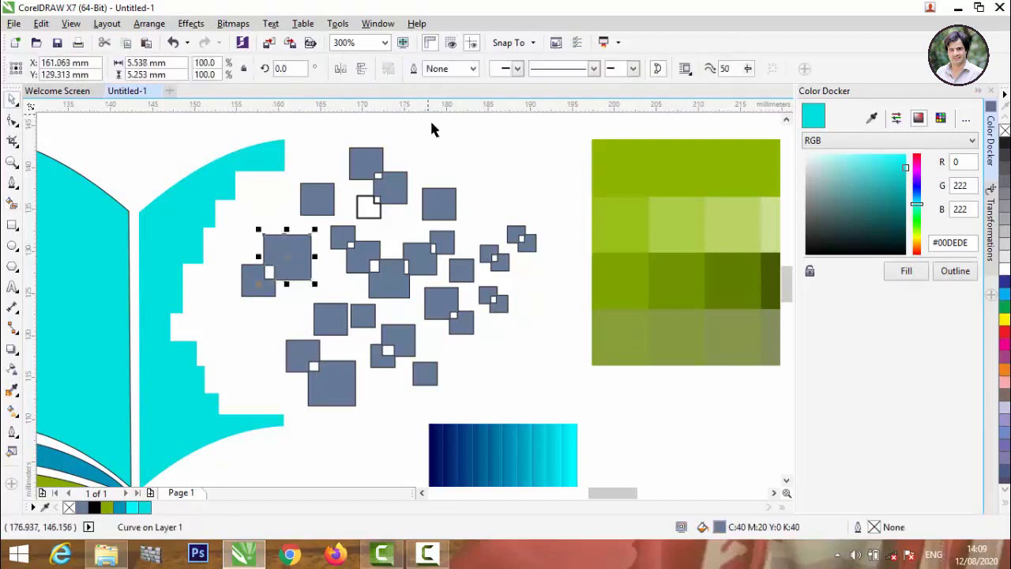
pyautogui.click(286, 204)
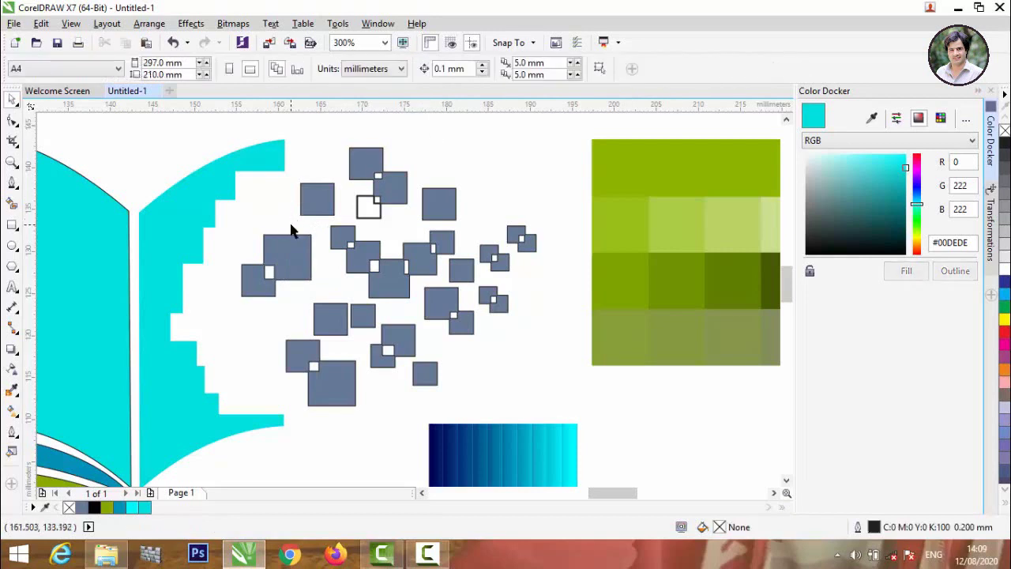
# Fill the original rectangle behind that large square with #99BD1B sampled from the green shades image.
pyautogui.click(313, 247)
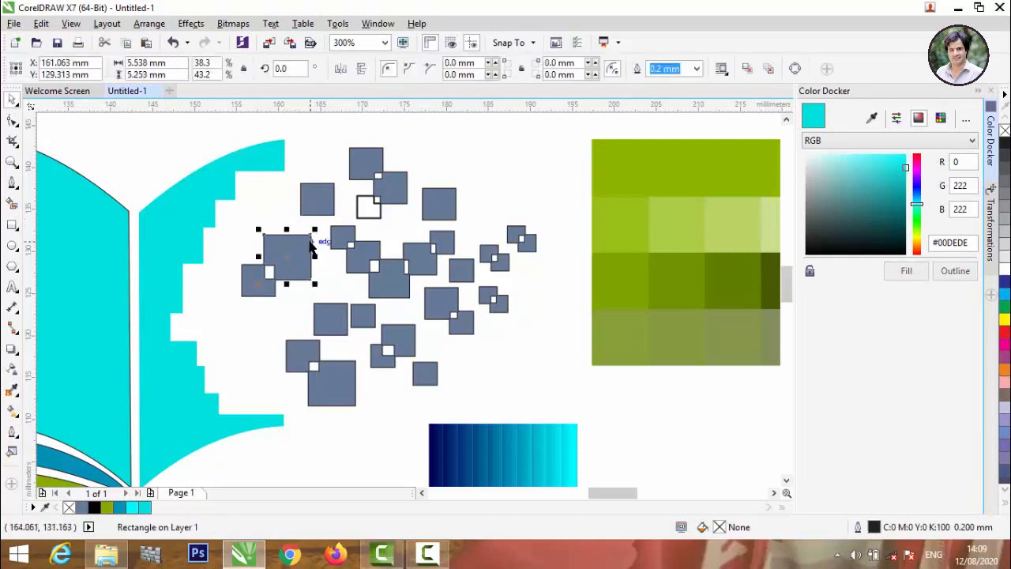
pyautogui.click(871, 120)
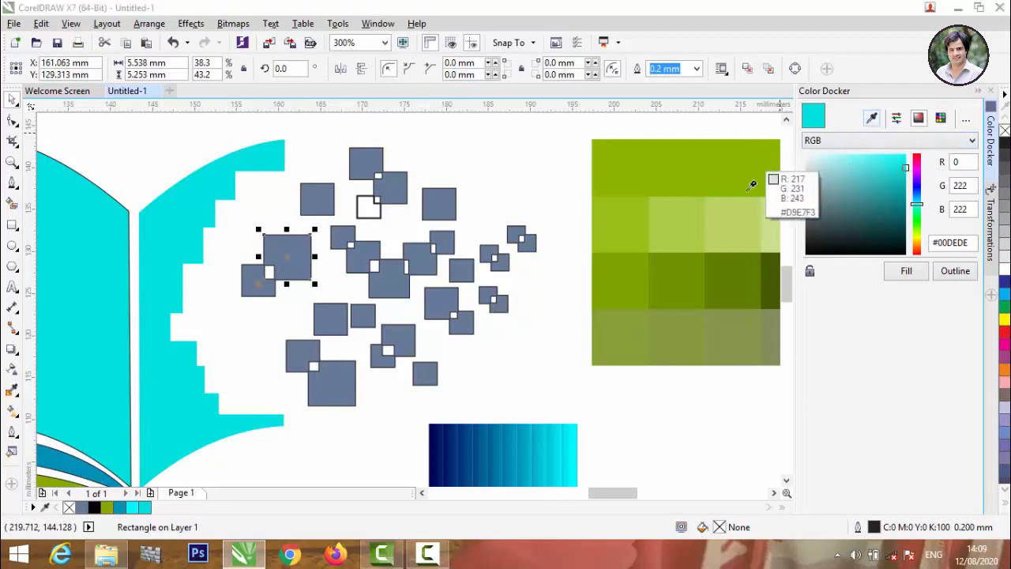
pyautogui.click(631, 219)
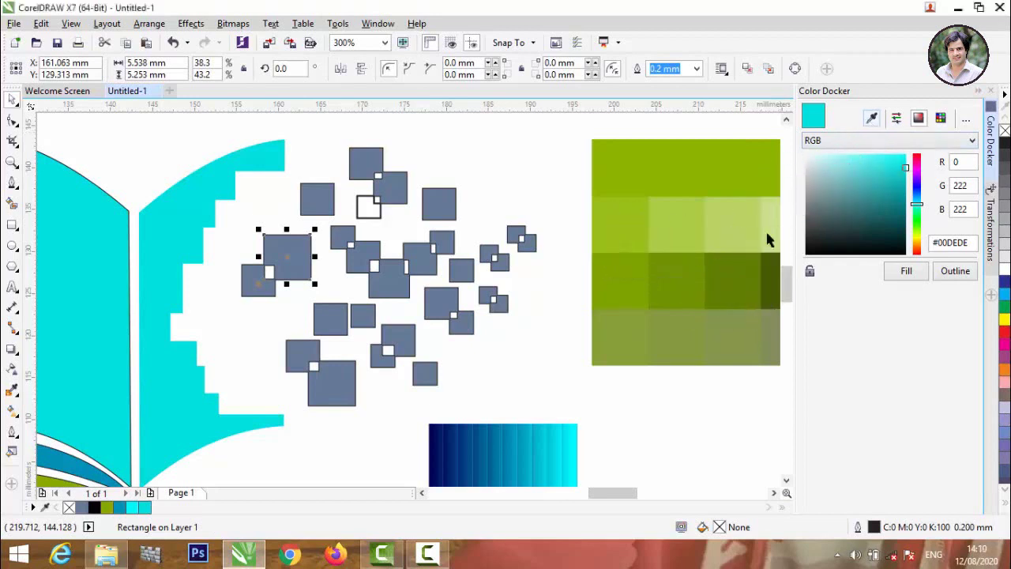
pyautogui.click(908, 272)
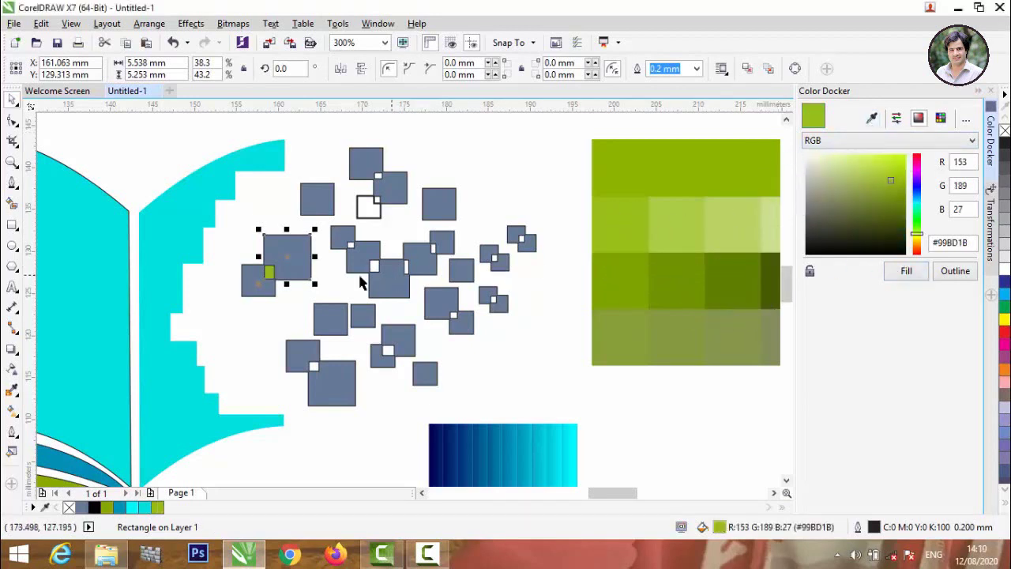
pyautogui.click(288, 288)
pyautogui.click(288, 288)
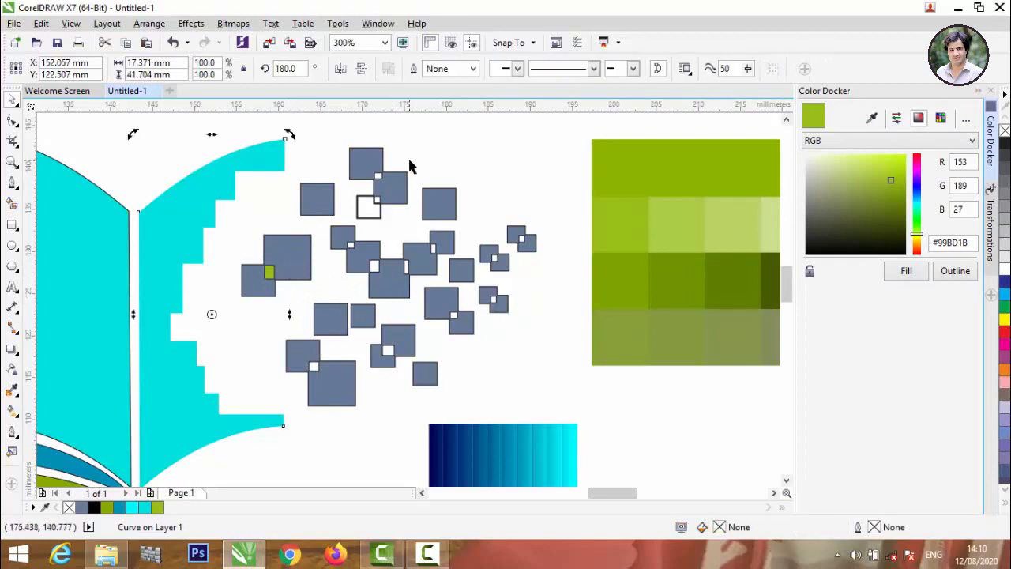
pyautogui.click(470, 182)
# Fill the leftmost loose square with the cyan #00DEDE sampled from the right page.
pyautogui.click(251, 291)
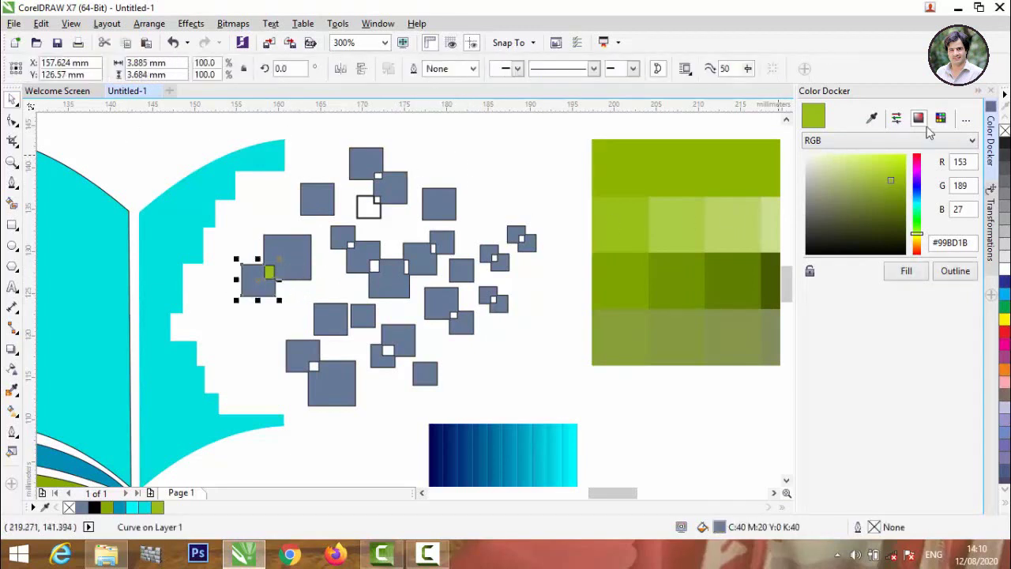
pyautogui.click(873, 119)
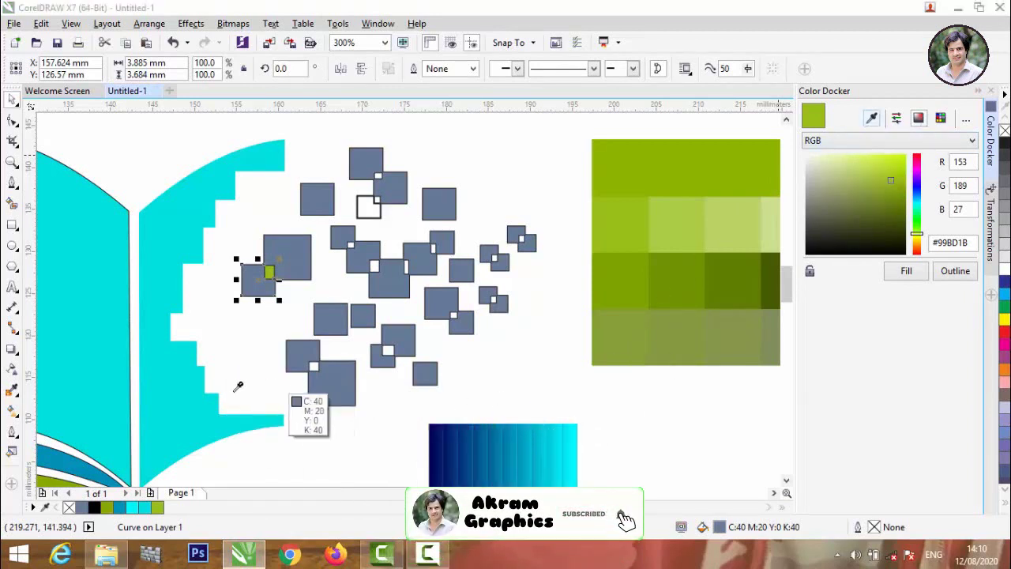
pyautogui.click(197, 403)
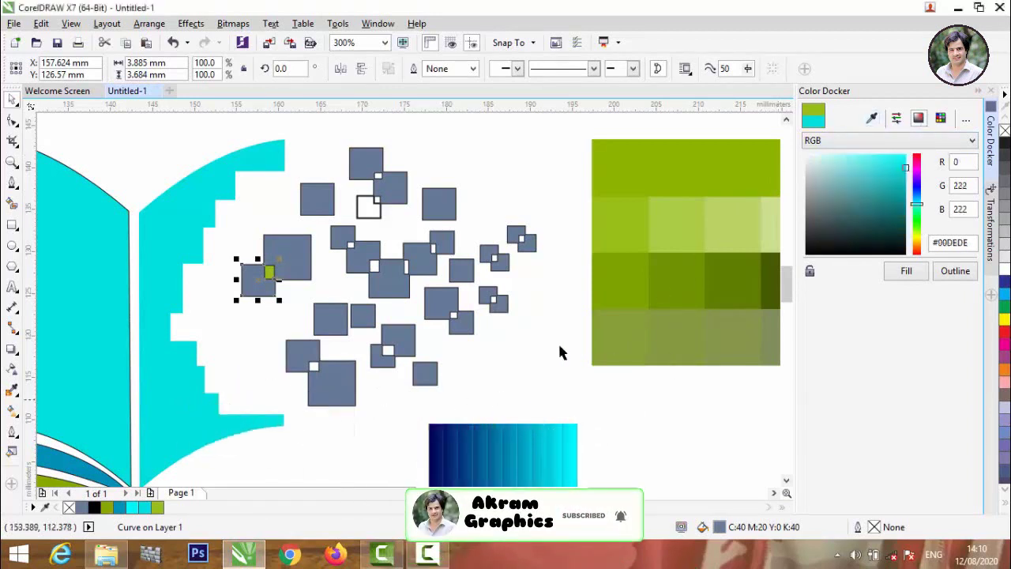
pyautogui.click(906, 271)
pyautogui.click(408, 307)
# Fill the large square in the centre of the cluster with green #99BD1B sampled from the green shades image.
pyautogui.click(388, 266)
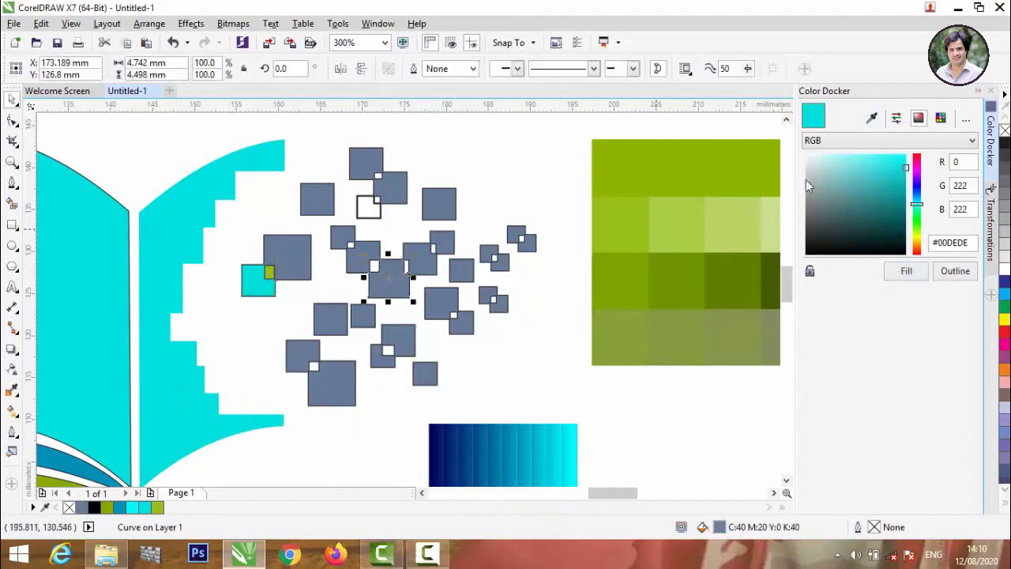
pyautogui.click(873, 118)
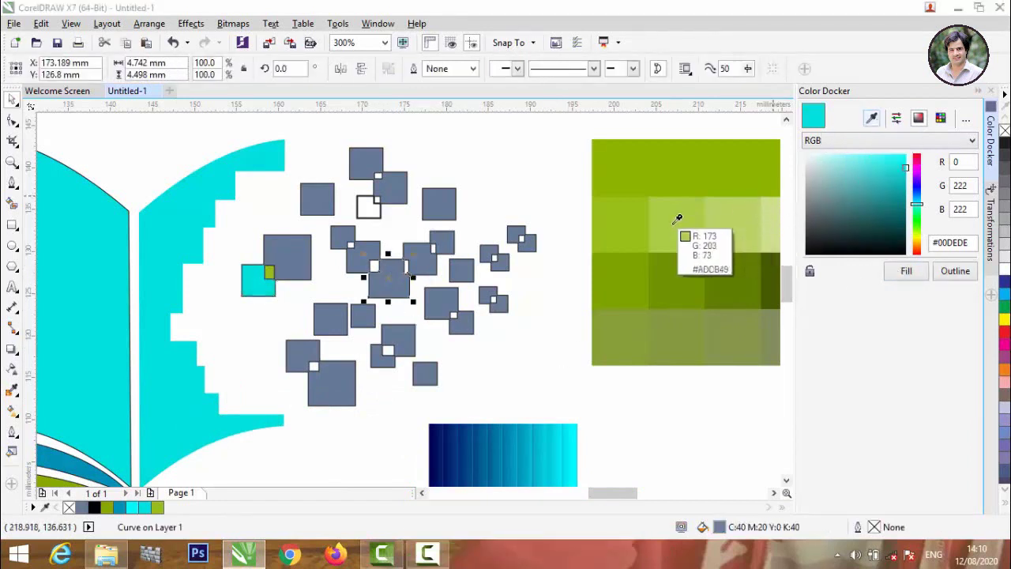
pyautogui.click(626, 226)
pyautogui.click(918, 271)
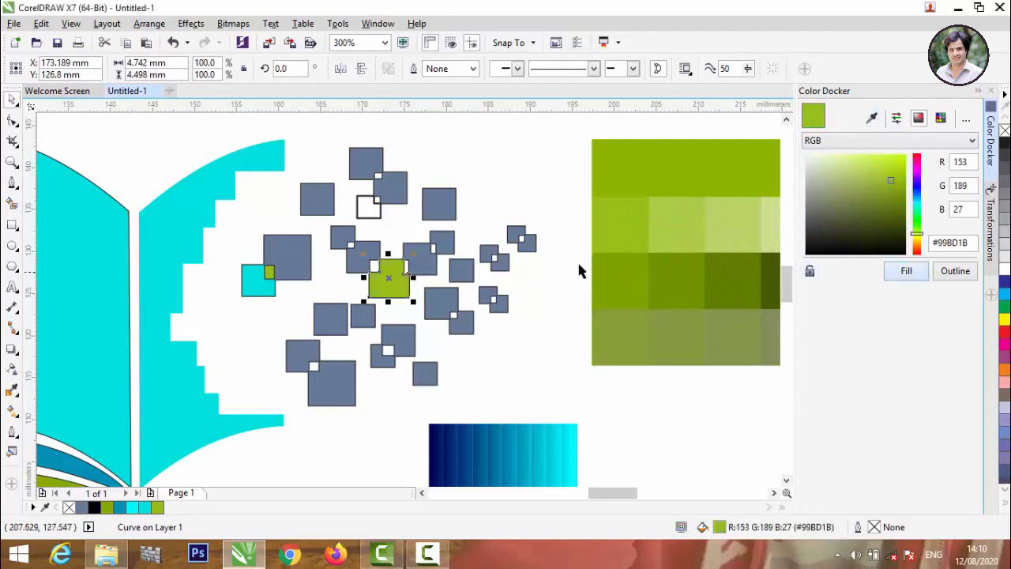
# Fill the two separate squares in the cluster's upper part and the small square at its lower right with #99BD1B.
pyautogui.click(437, 203)
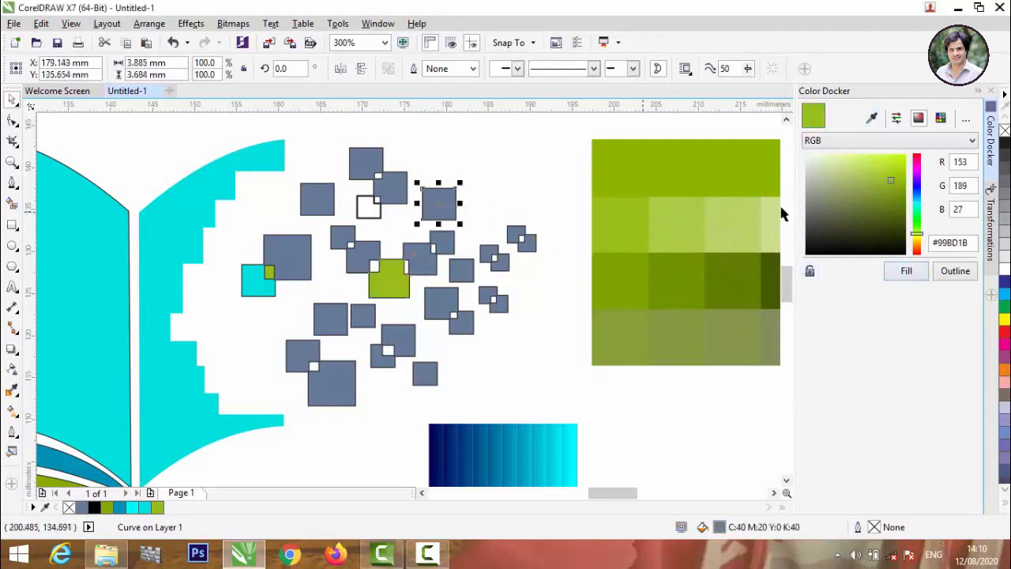
pyautogui.click(888, 273)
pyautogui.click(326, 206)
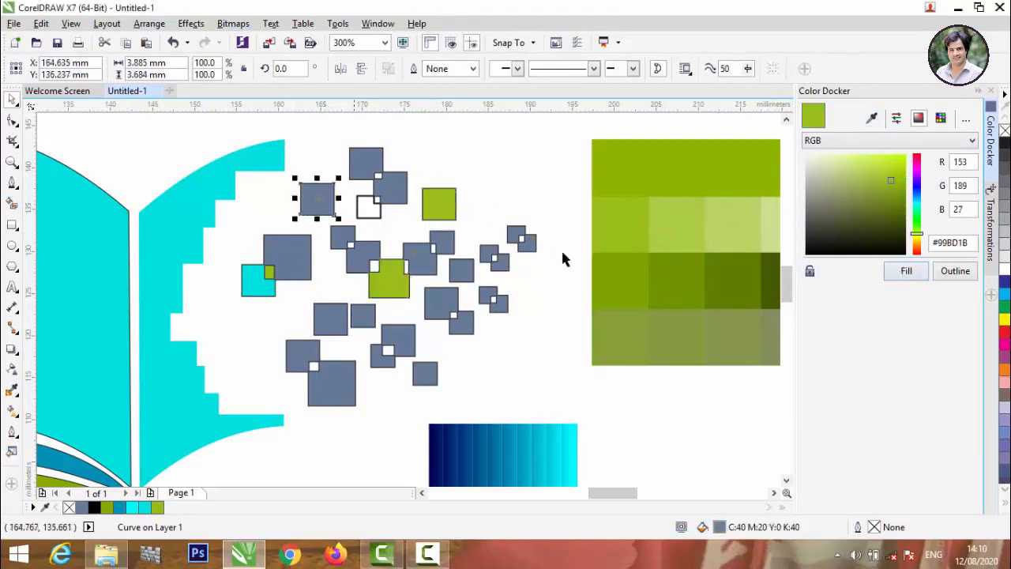
pyautogui.click(906, 273)
pyautogui.click(462, 328)
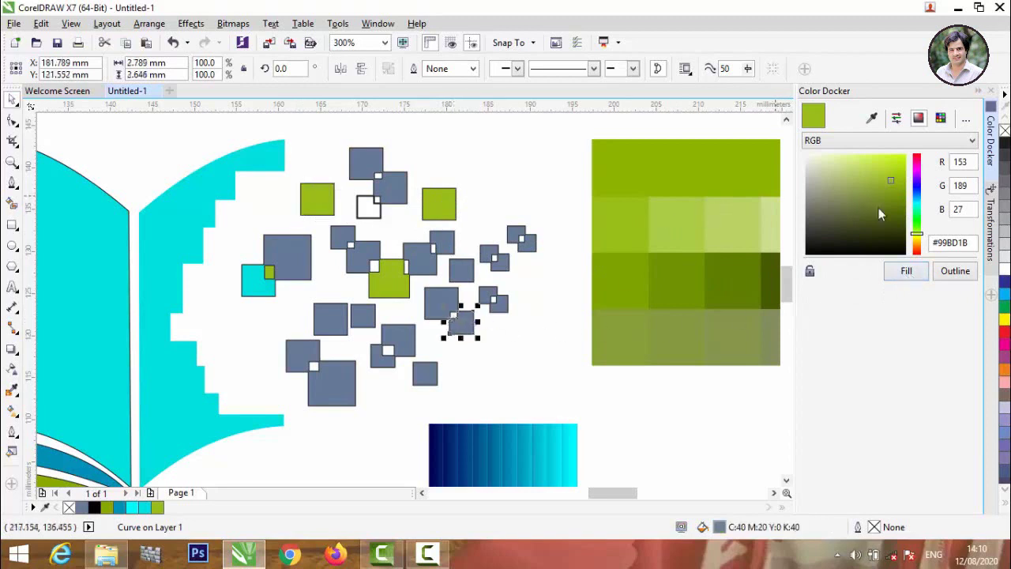
pyautogui.click(910, 271)
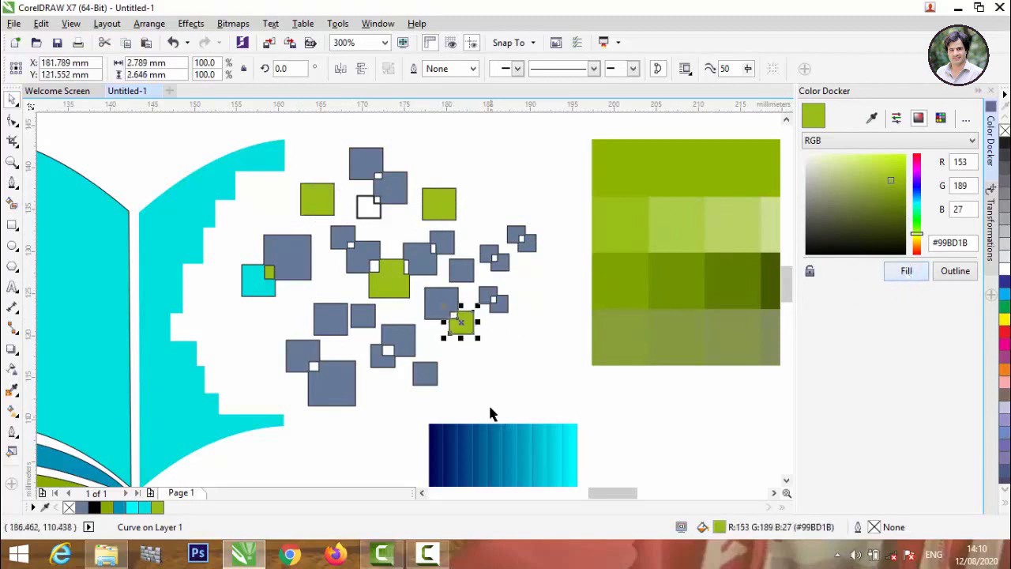
# Fill the standalone square below and left of the central green square with blue #0588B2 sampled from the blue shades image.
pyautogui.click(341, 316)
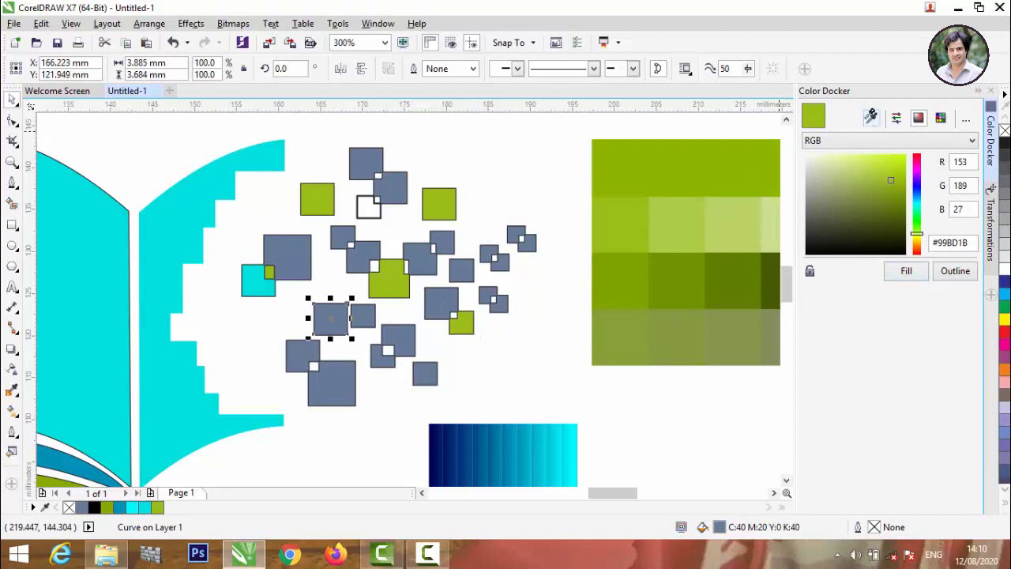
pyautogui.click(519, 458)
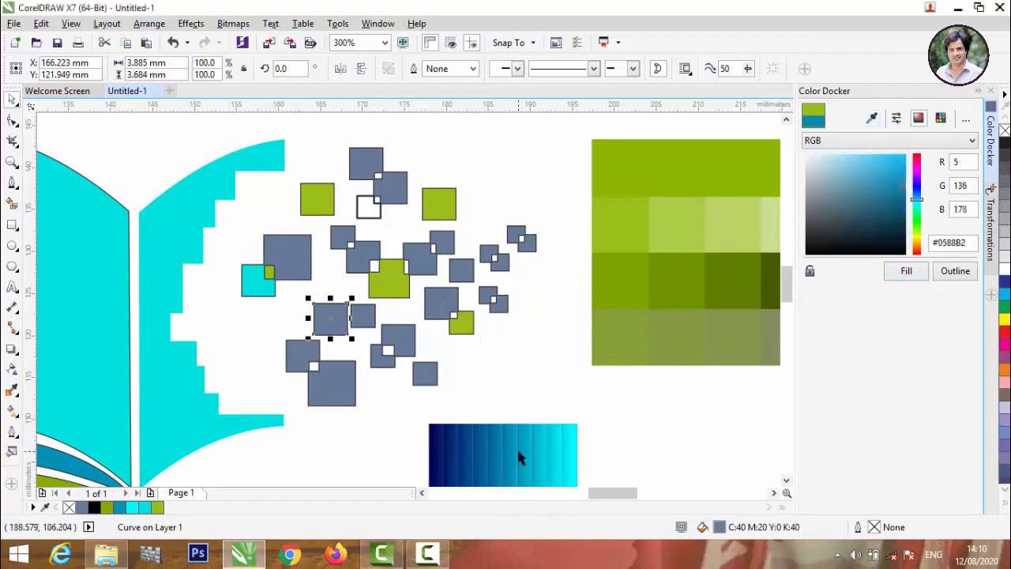
pyautogui.click(907, 271)
# Brighten the blue to #05C1FF and fill the large square overlapping the cyan one with it.
pyautogui.click(282, 245)
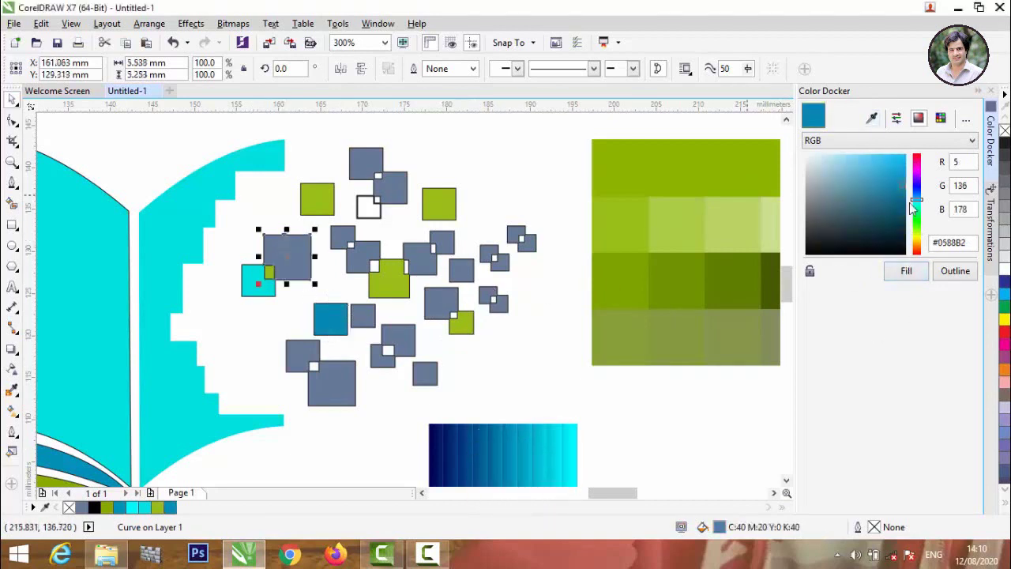
pyautogui.moveTo(907, 188); pyautogui.dragTo(903, 151)
pyautogui.click(907, 271)
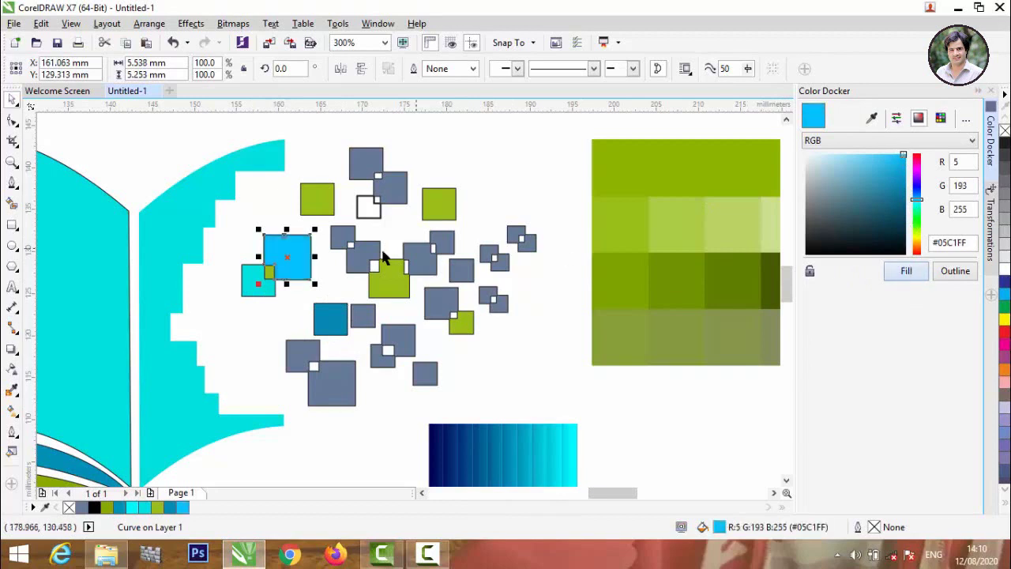
# Fill the square touching the central green square's upper-right corner with bright blue #00BFFF.
pyautogui.click(871, 118)
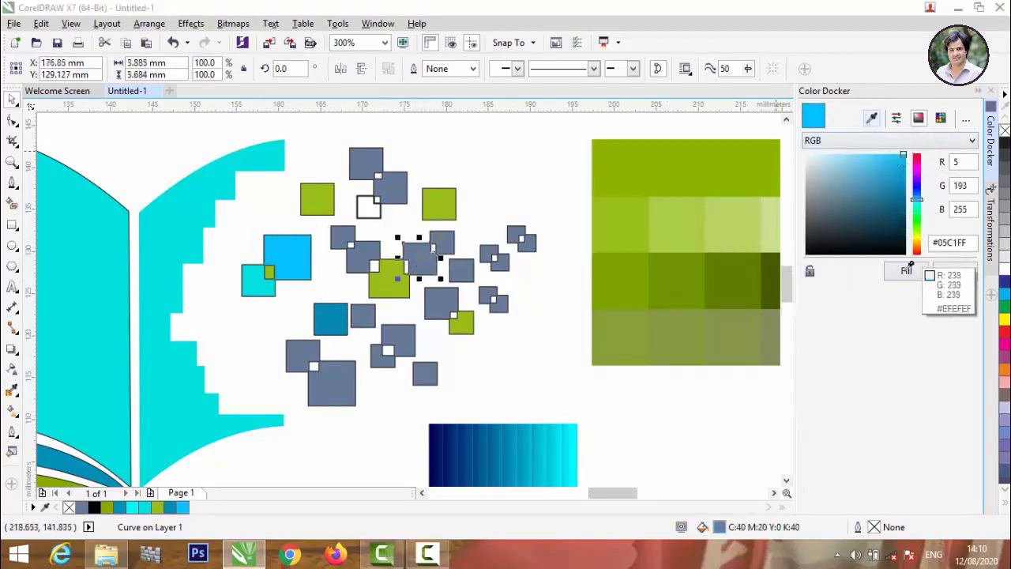
pyautogui.click(905, 156)
pyautogui.click(909, 271)
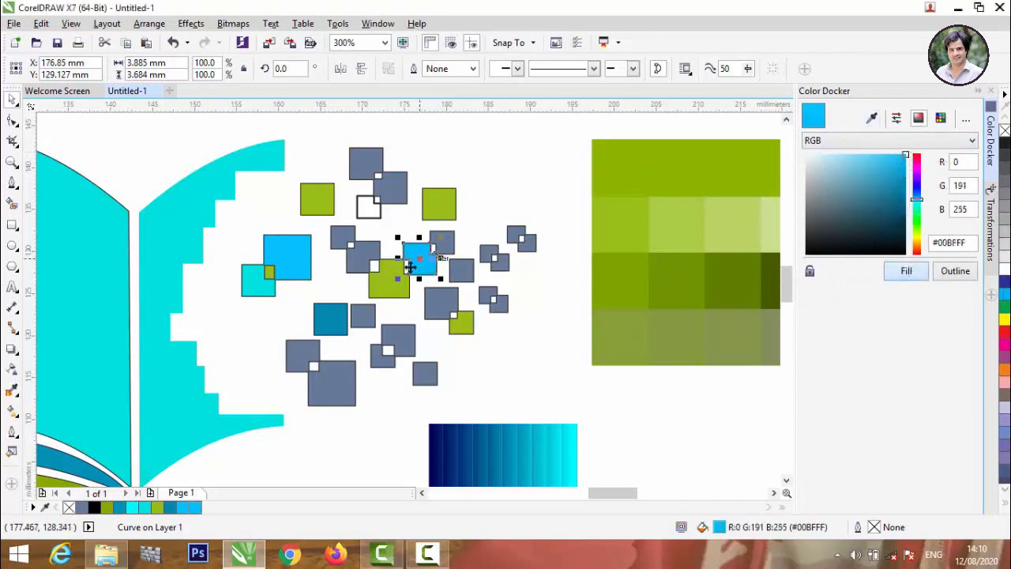
# Fill the square at the central green square's upper-left corner with #00BFFF and the topmost pair's lower square with sampled green #99BD1B.
pyautogui.click(368, 253)
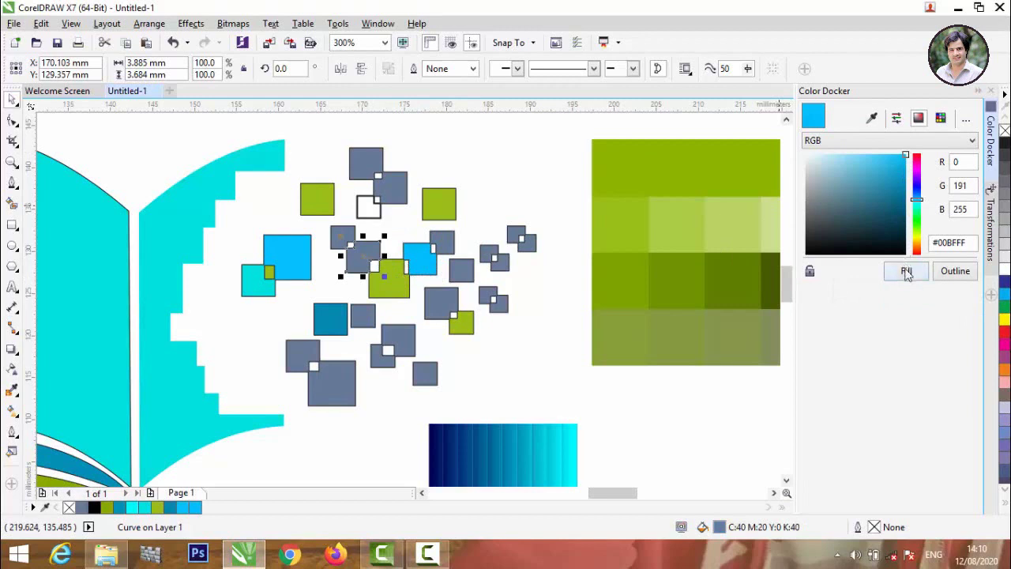
pyautogui.click(907, 271)
pyautogui.click(392, 194)
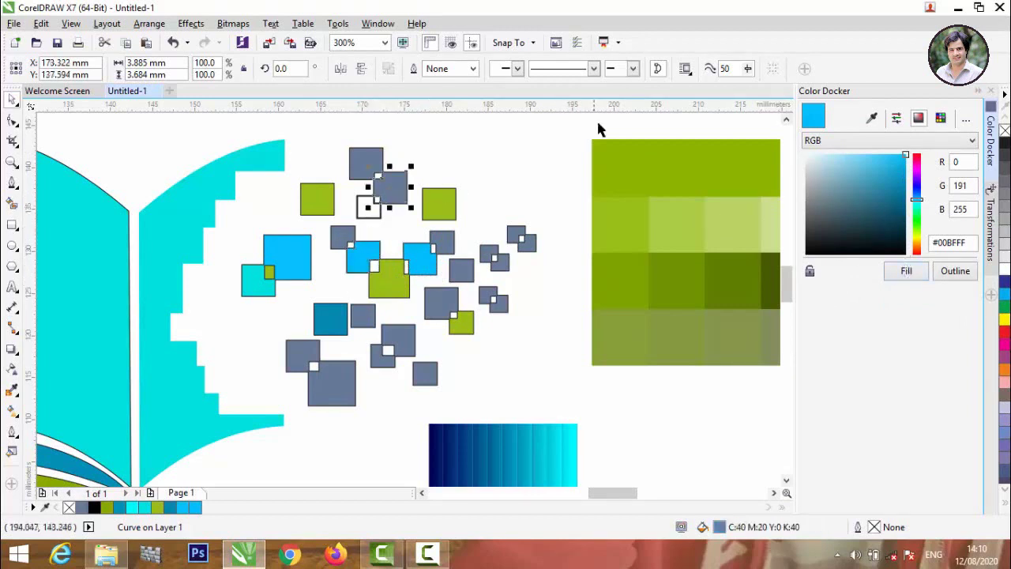
pyautogui.click(871, 117)
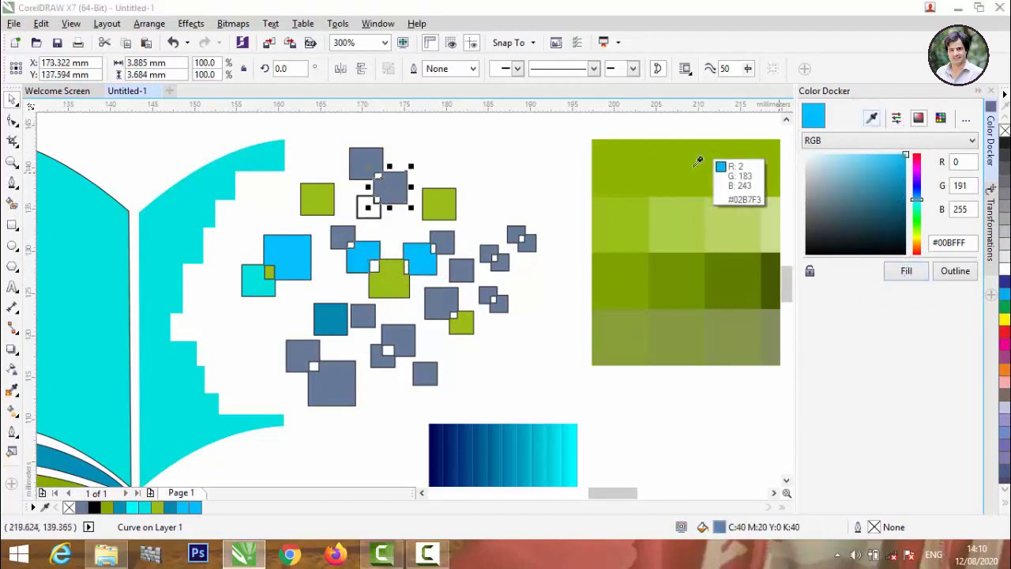
pyautogui.click(640, 237)
pyautogui.click(907, 271)
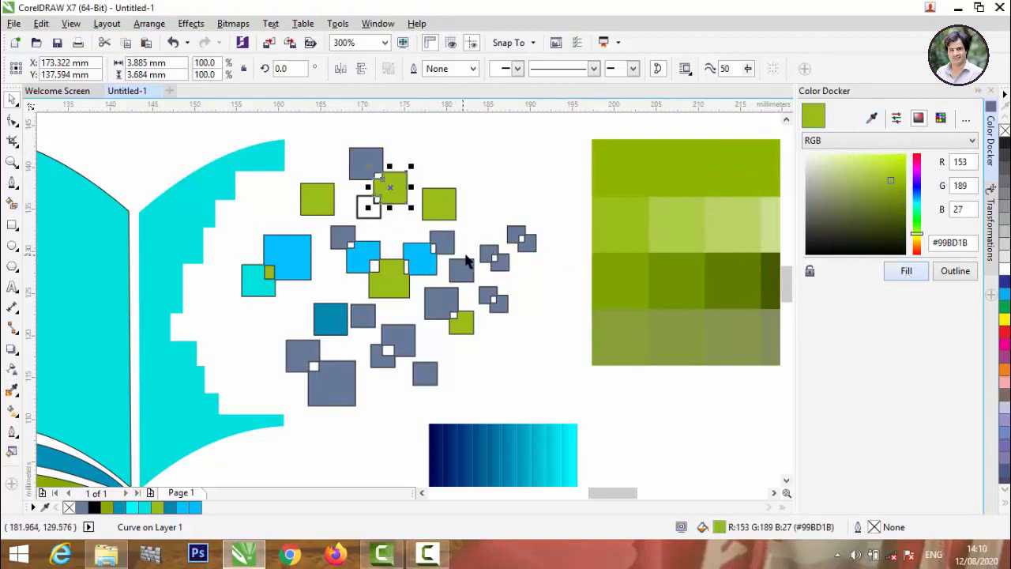
# Fill the small standalone square to the right of the central squares with #99BD1B and the larger square of the lower pair with olive #849C2B.
pyautogui.click(465, 266)
pyautogui.click(907, 271)
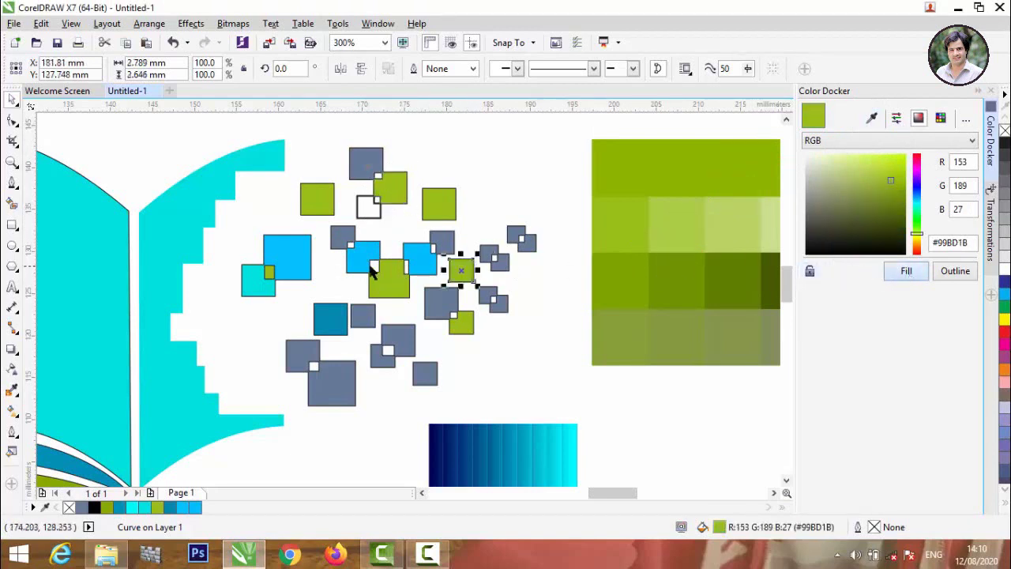
pyautogui.click(395, 332)
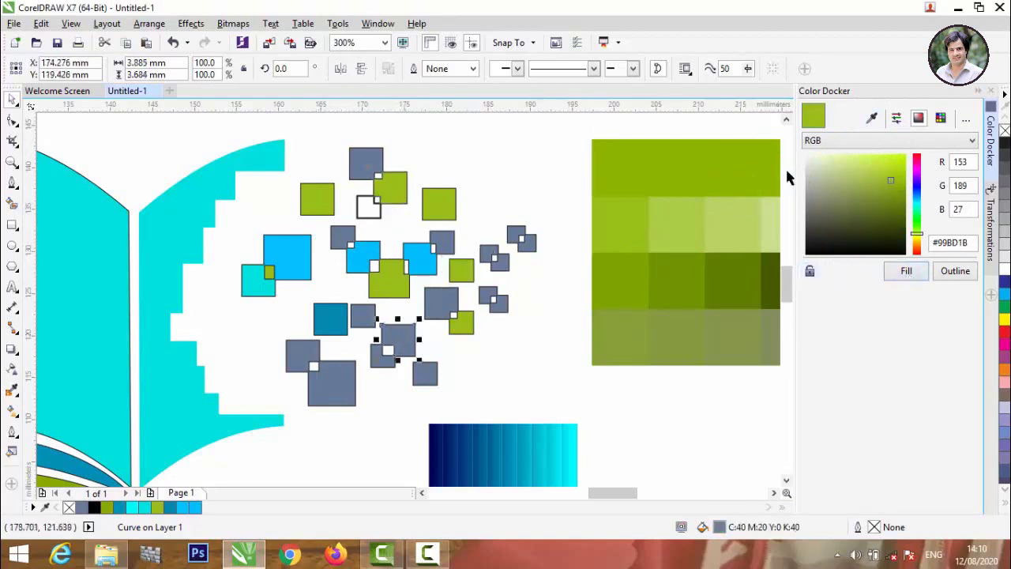
pyautogui.click(878, 193)
pyautogui.click(907, 271)
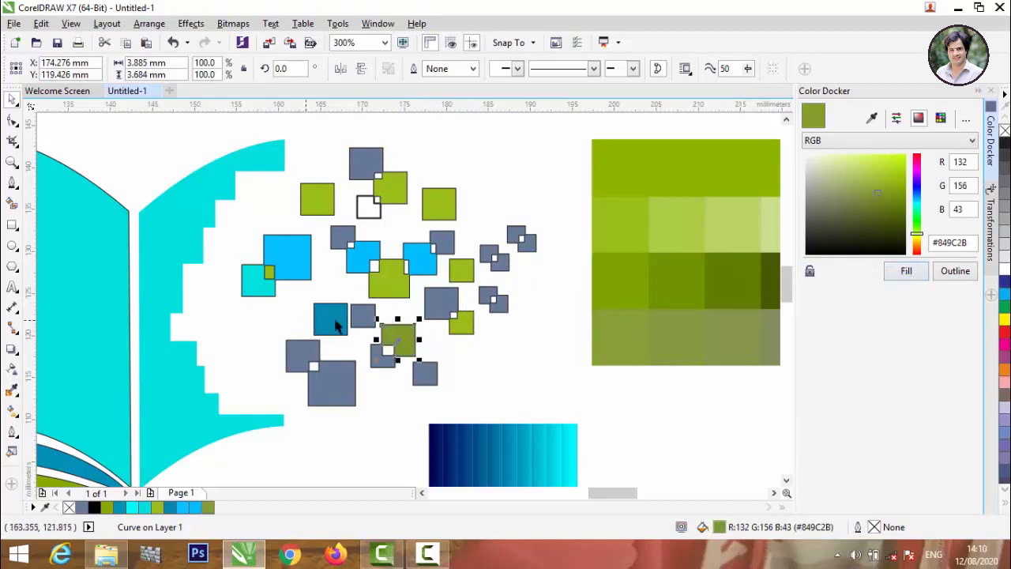
# Fill the large square at the bottom of the cluster with bright lime #C8FF00.
pyautogui.click(344, 380)
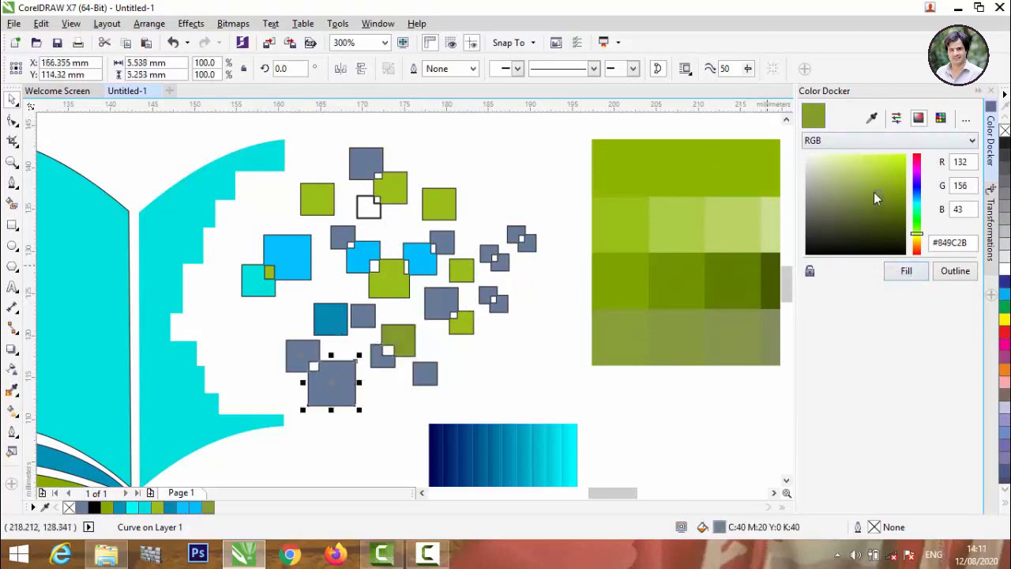
pyautogui.click(906, 155)
pyautogui.click(907, 272)
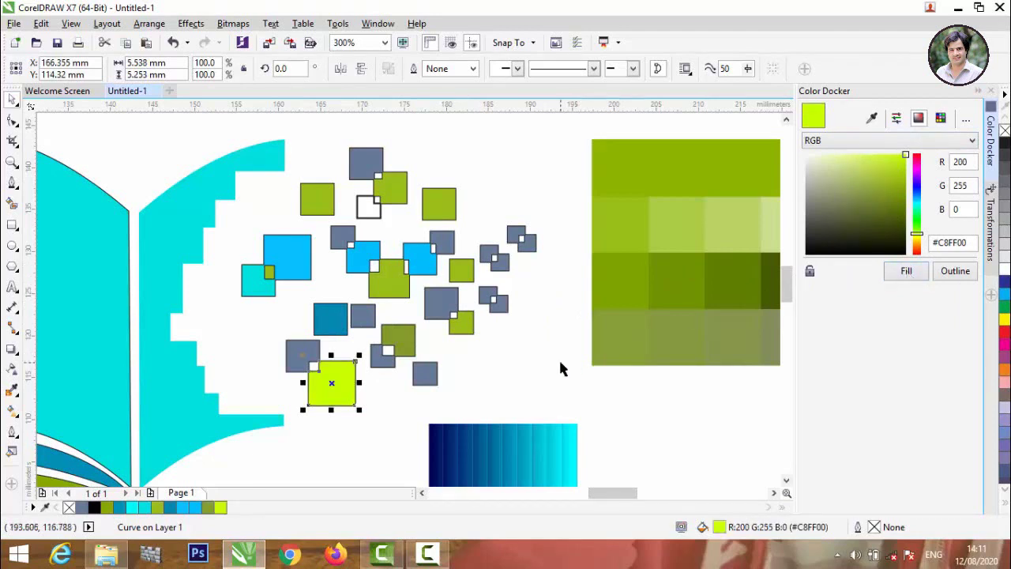
pyautogui.click(562, 366)
# Fill one square in each of the three tiny pairs on the cluster's right side with lime #C8FF00.
pyautogui.click(524, 238)
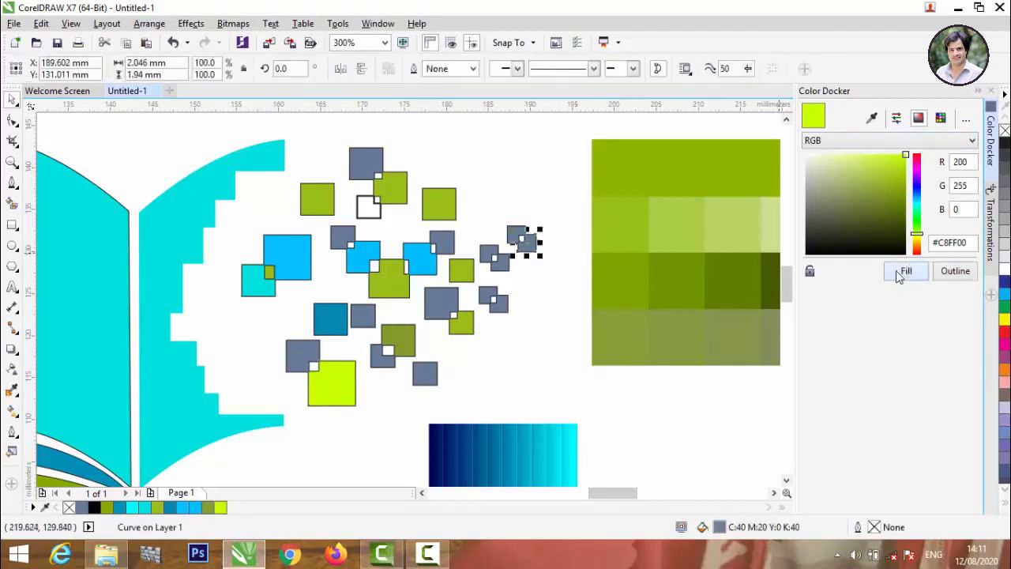
pyautogui.click(901, 272)
pyautogui.click(488, 253)
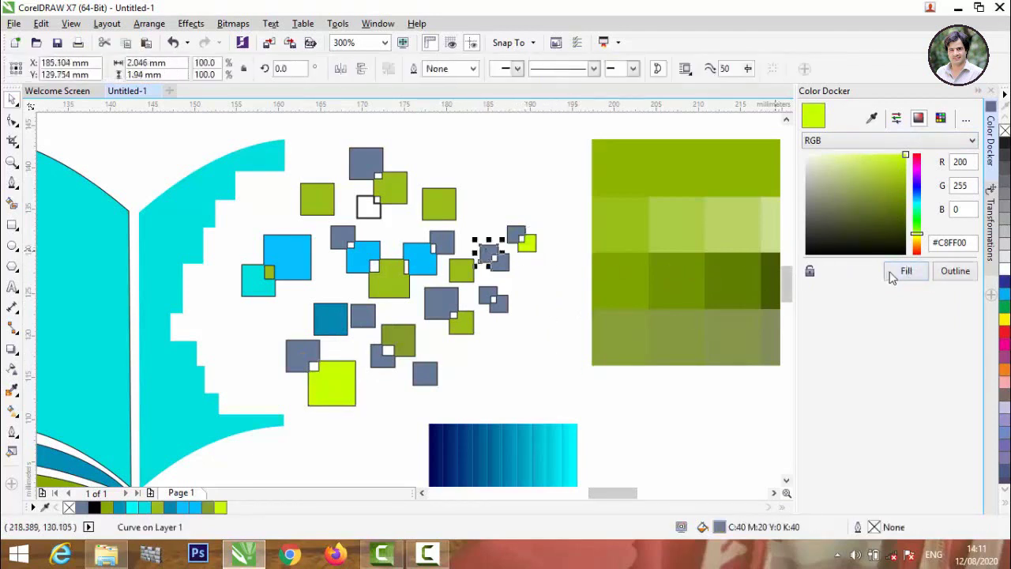
pyautogui.click(900, 273)
pyautogui.click(498, 301)
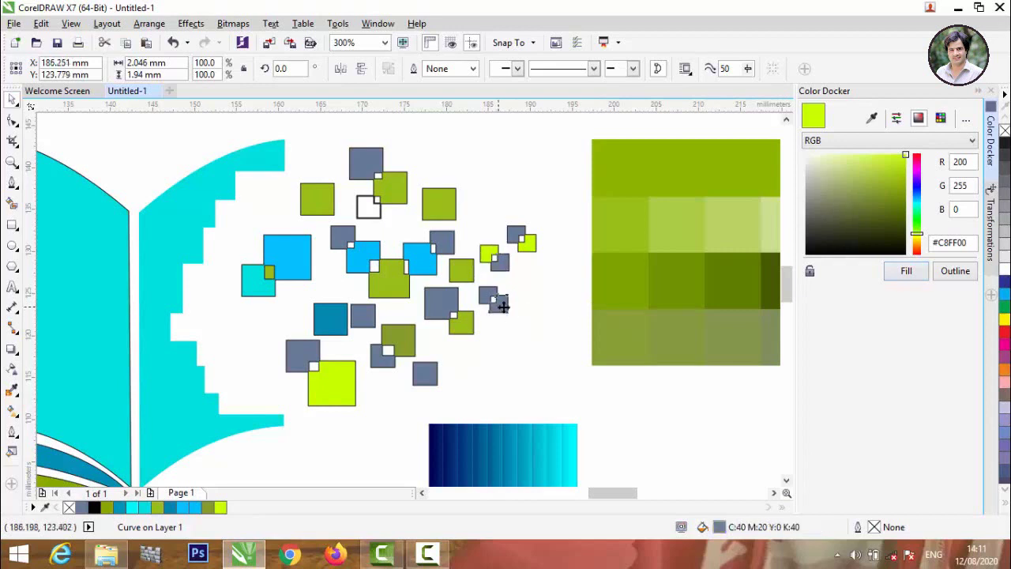
pyautogui.click(907, 272)
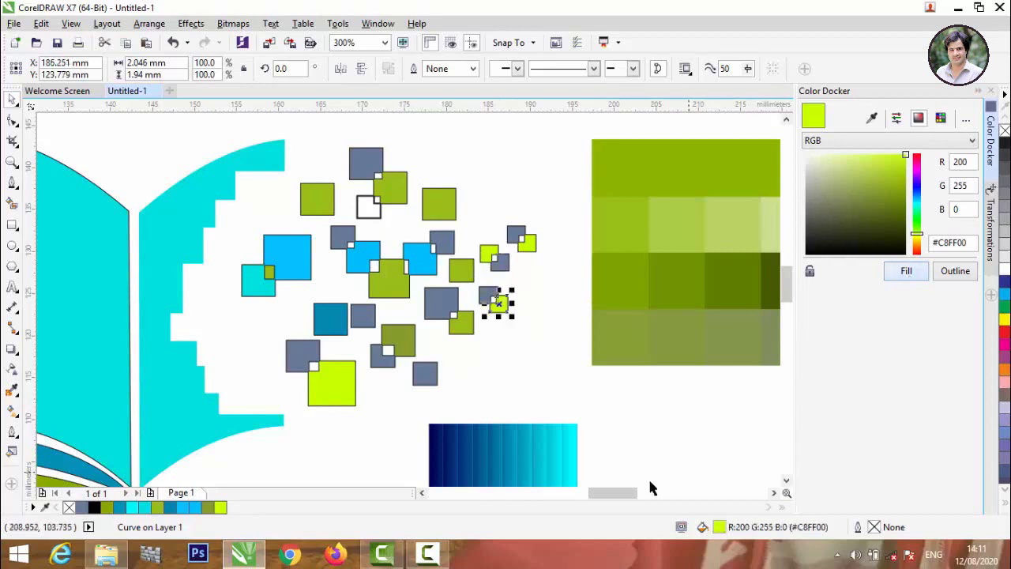
pyautogui.click(428, 556)
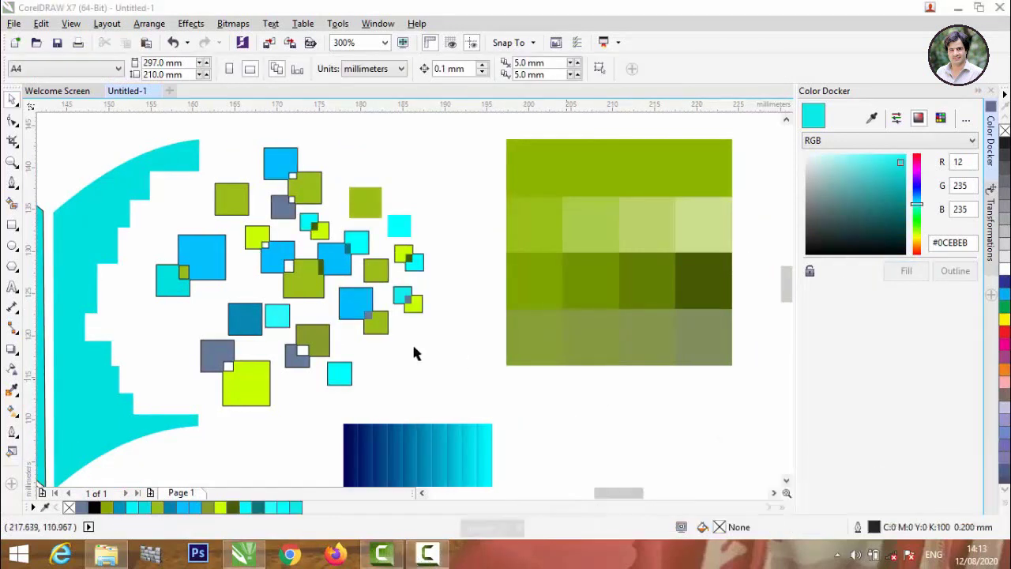
# Use Smart Fill to fill the remaining white overlap areas between the squares with grey-blue and no outline.
pyautogui.click(12, 203)
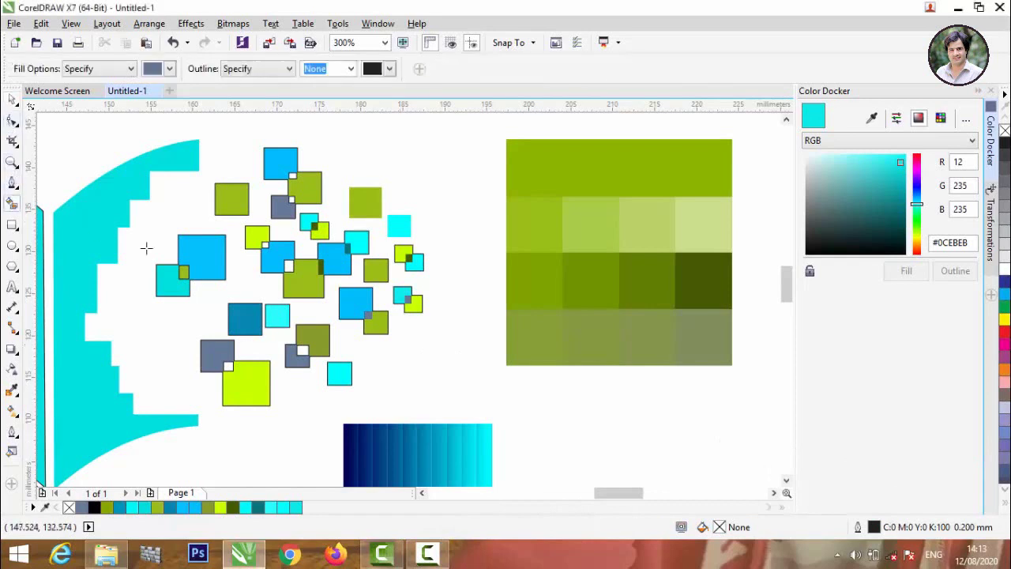
pyautogui.click(287, 264)
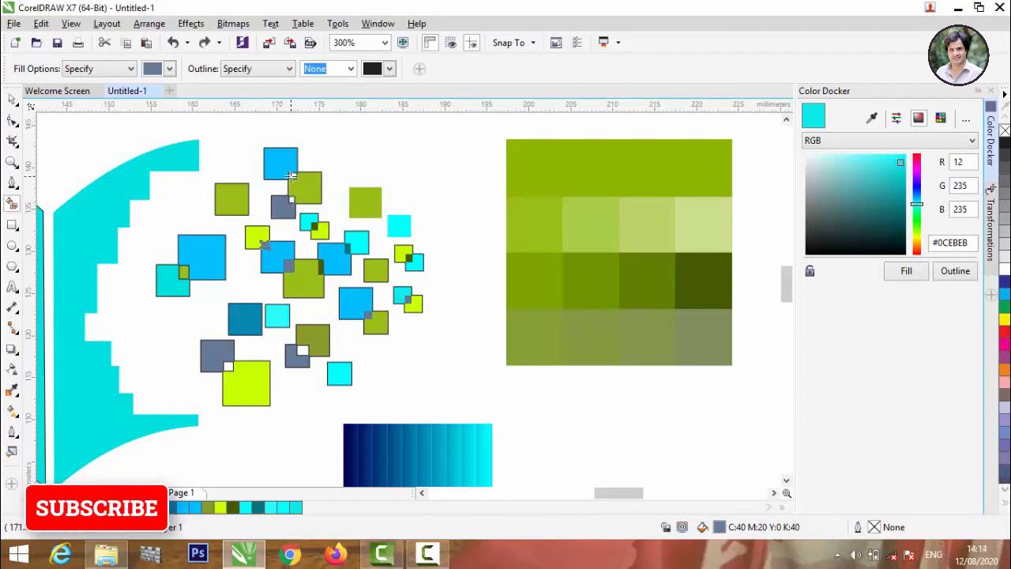
pyautogui.scroll(3, 291, 175)
pyautogui.click(293, 171)
pyautogui.click(293, 267)
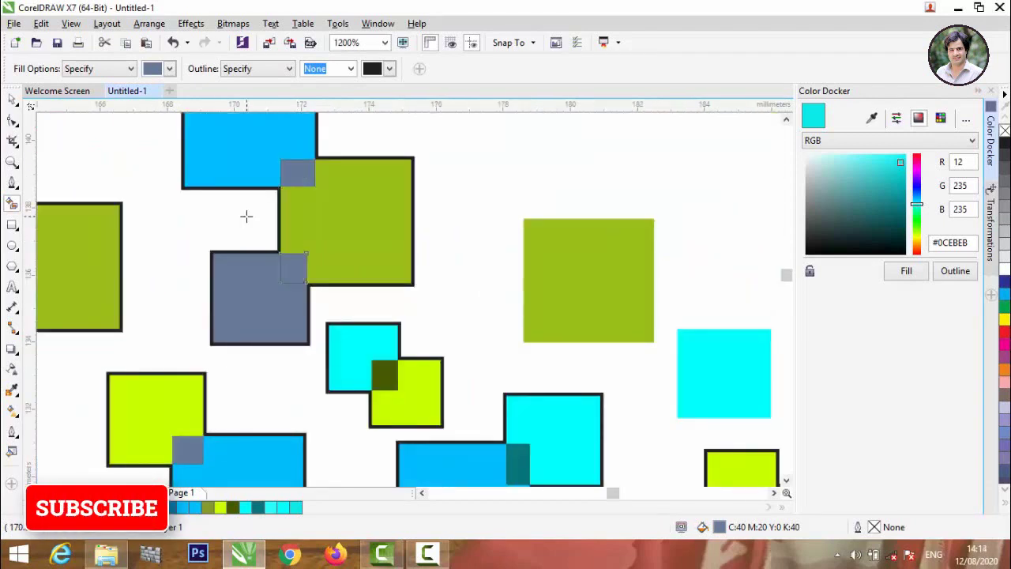
pyautogui.scroll(-1, 246, 216)
pyautogui.scroll(-1, 272, 234)
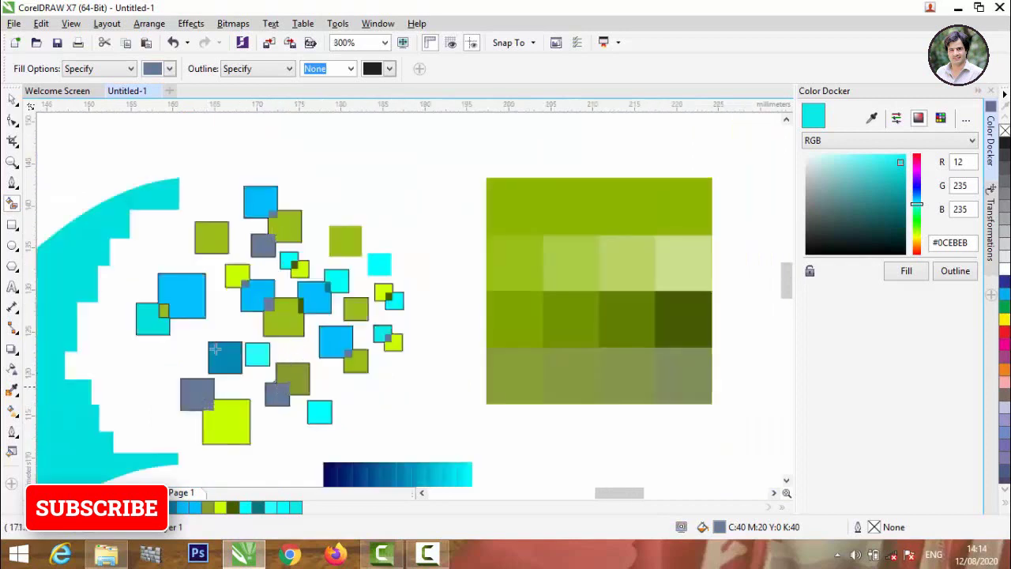
# Fill the grey-blue square overlapping the large lime square with dark teal #086B6B.
pyautogui.click(14, 96)
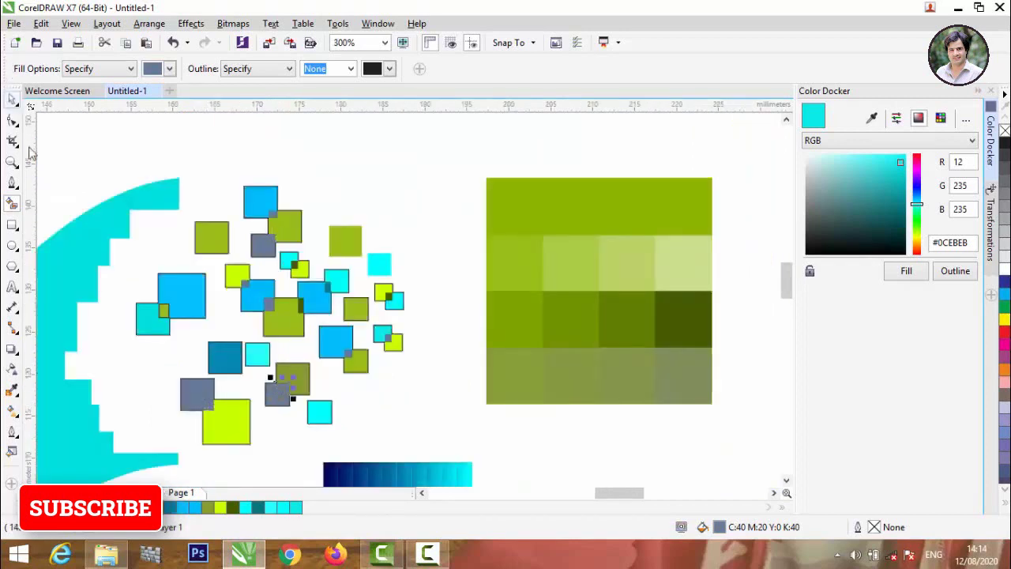
pyautogui.click(199, 401)
pyautogui.click(907, 273)
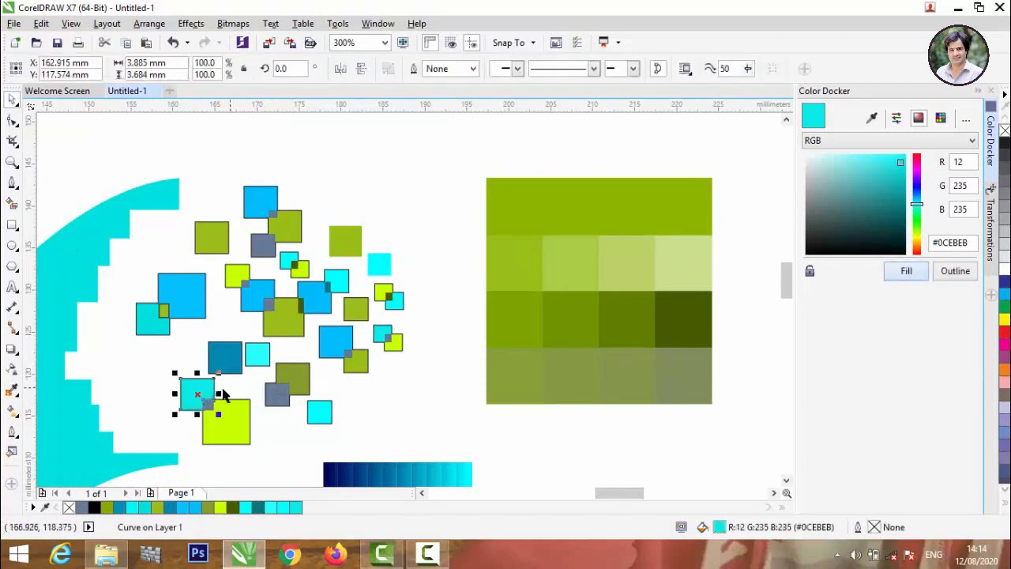
pyautogui.click(204, 407)
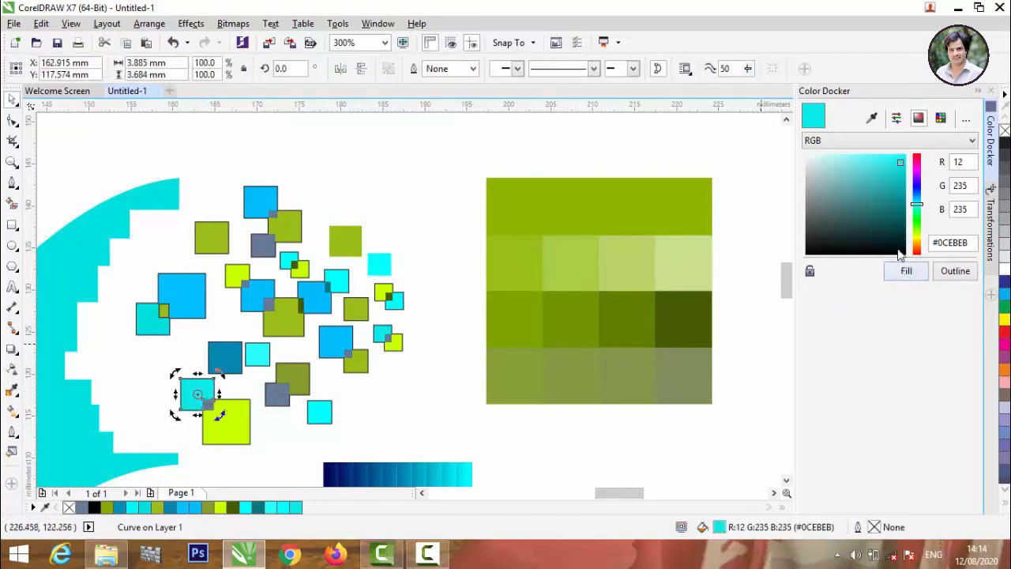
pyautogui.click(898, 214)
pyautogui.click(906, 270)
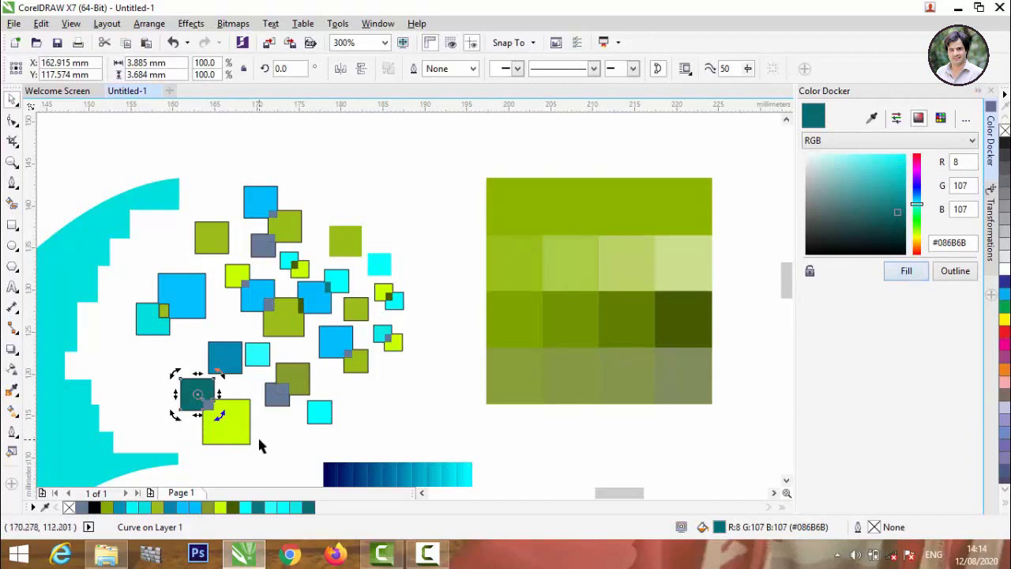
pyautogui.click(257, 435)
# Fill the overlap between the dark teal and lime squares and the small square overlapping the olive one with cyan #00FFFF.
pyautogui.click(207, 404)
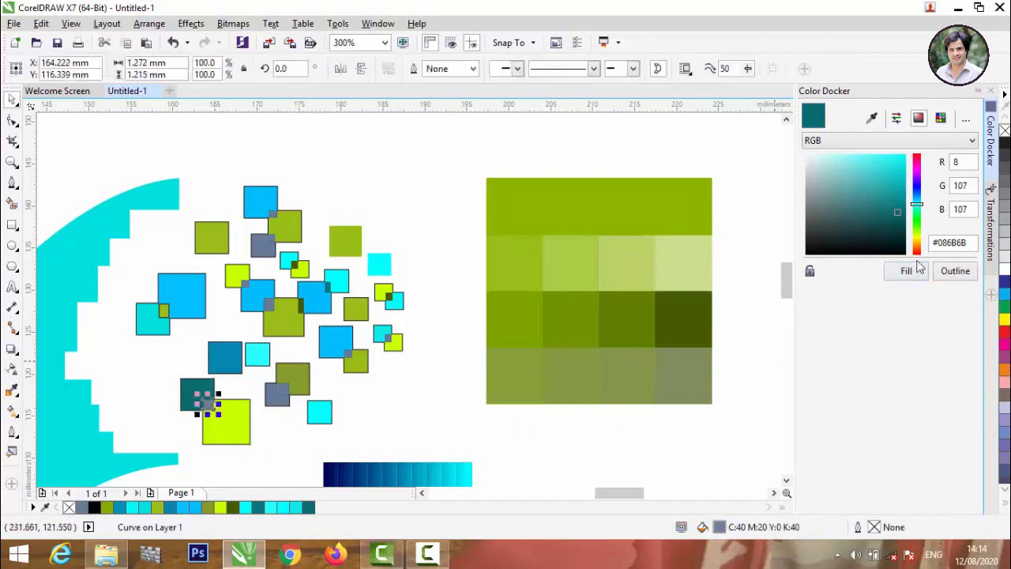
pyautogui.moveTo(896, 206); pyautogui.dragTo(907, 154)
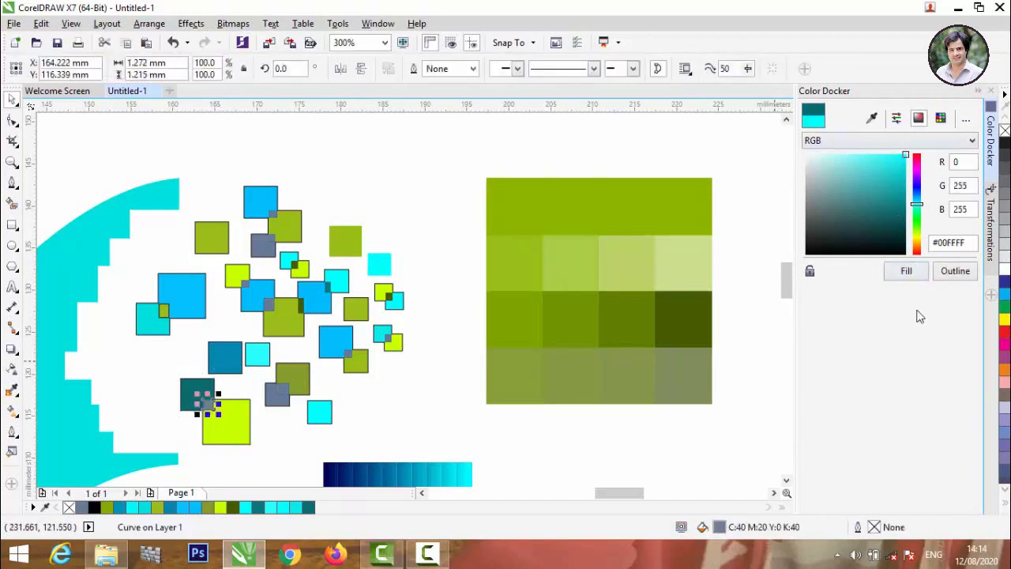
pyautogui.click(906, 271)
pyautogui.click(284, 397)
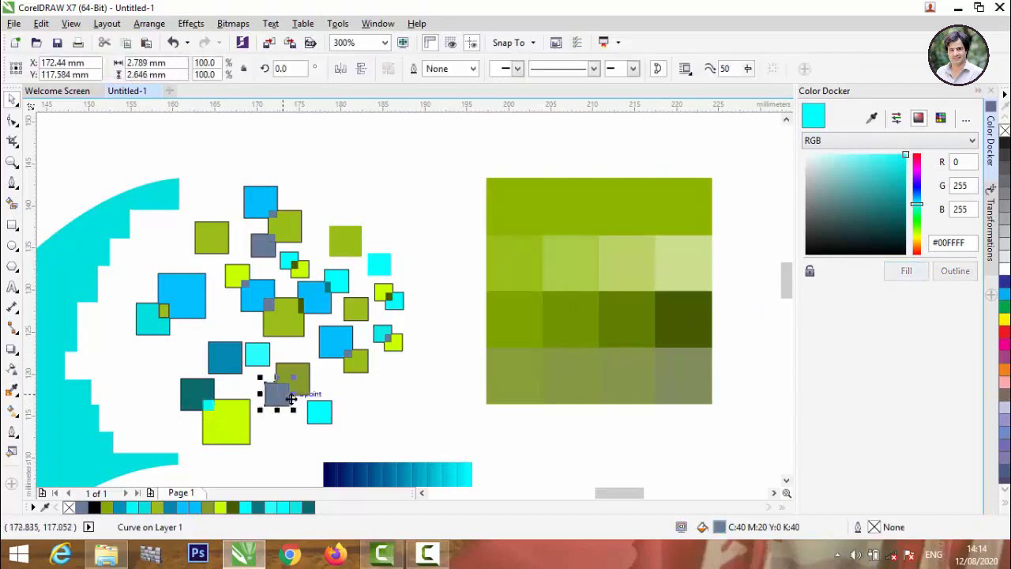
pyautogui.click(911, 277)
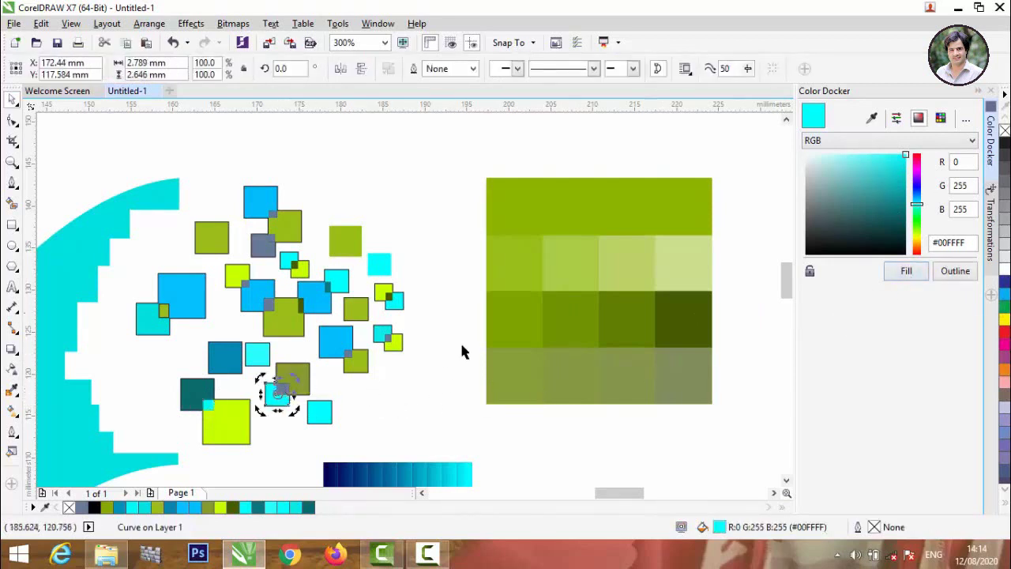
pyautogui.click(305, 420)
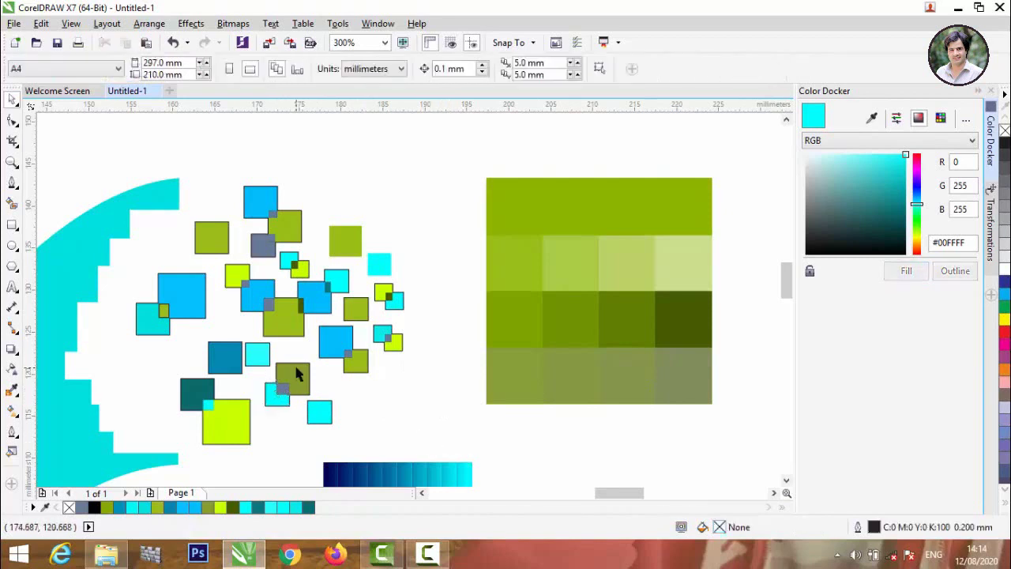
# Fill the overlap between the olive square and the small cyan square with teal #2DBDBD.
pyautogui.click(279, 390)
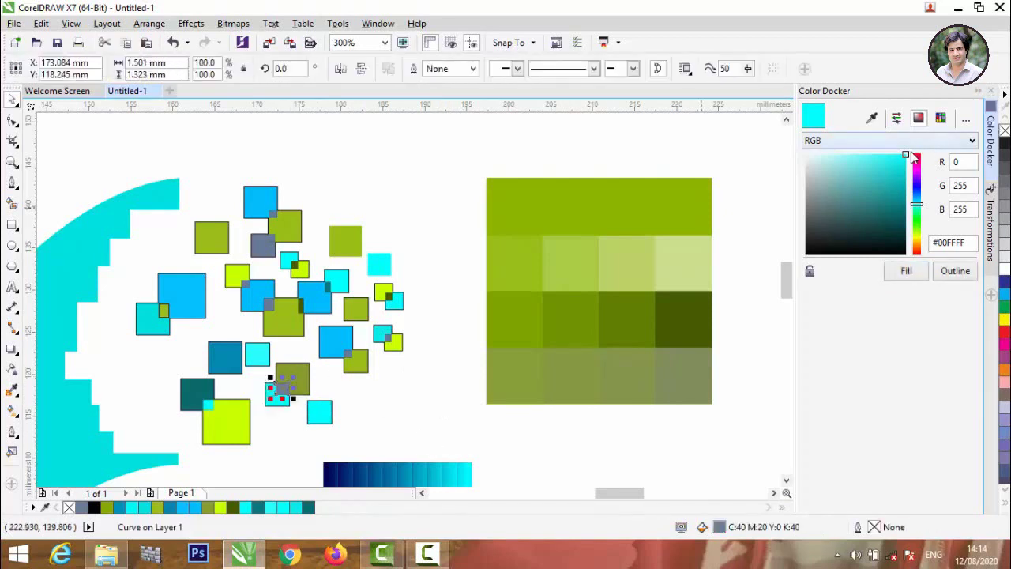
pyautogui.moveTo(906, 158)
pyautogui.mouseDown()
pyautogui.moveTo(877, 155)
pyautogui.moveTo(880, 181)
pyautogui.mouseUp()
pyautogui.click(909, 272)
pyautogui.click(277, 341)
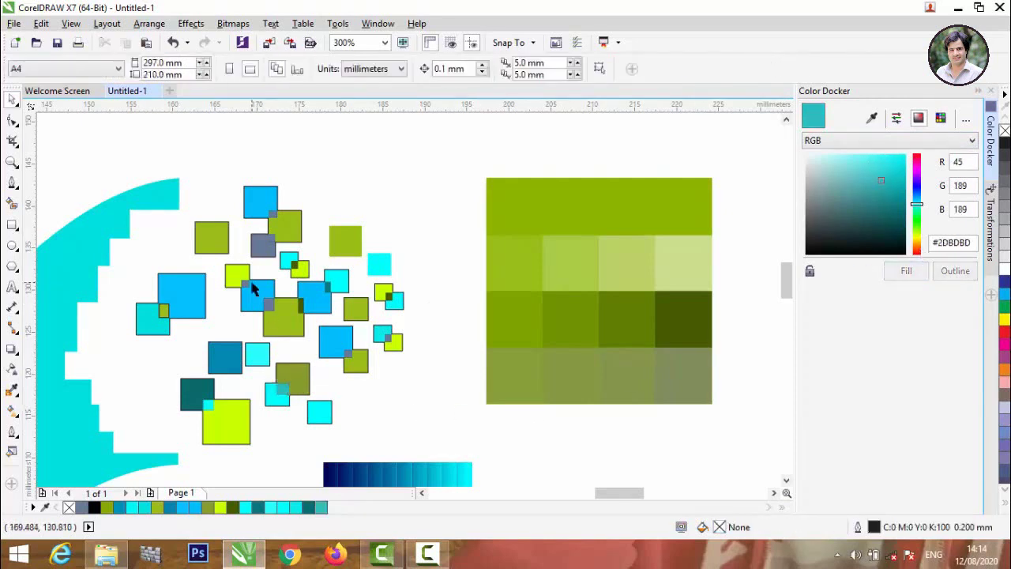
# Fill the grey-blue square overlapping the upper green square's lower-left corner with cyan #00FFFF.
pyautogui.click(260, 250)
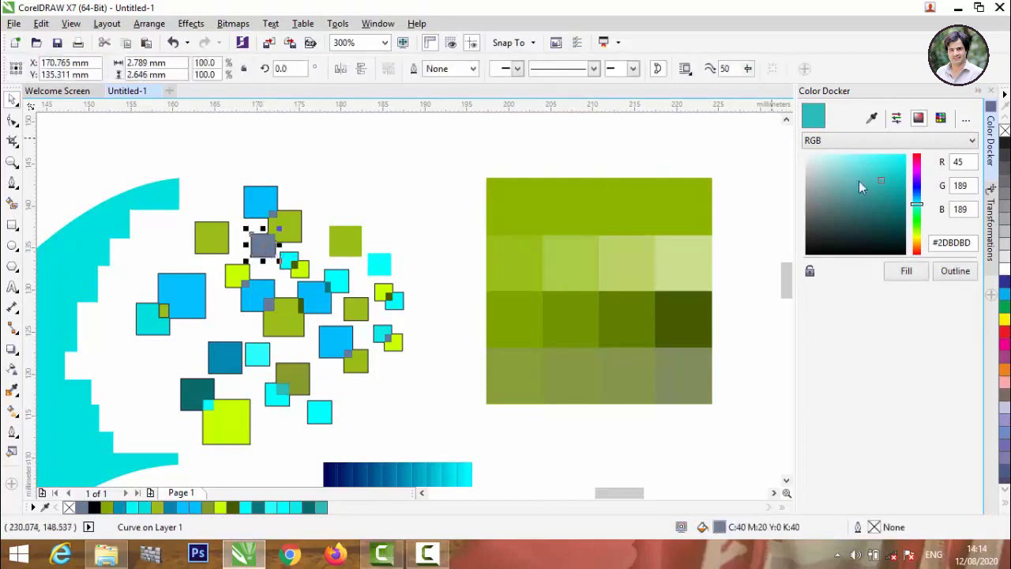
pyautogui.moveTo(887, 181); pyautogui.dragTo(906, 155)
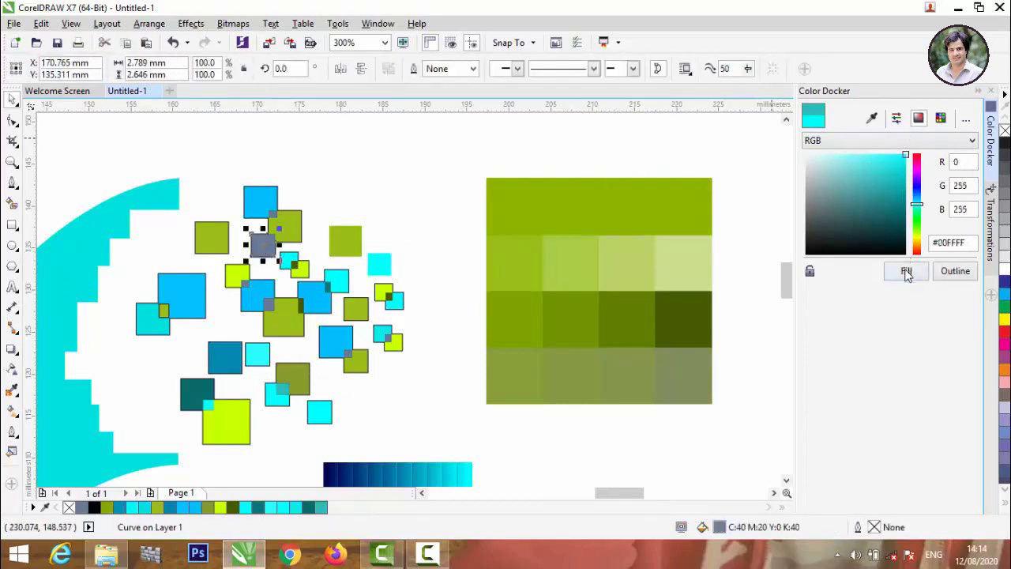
pyautogui.click(907, 271)
pyautogui.click(276, 249)
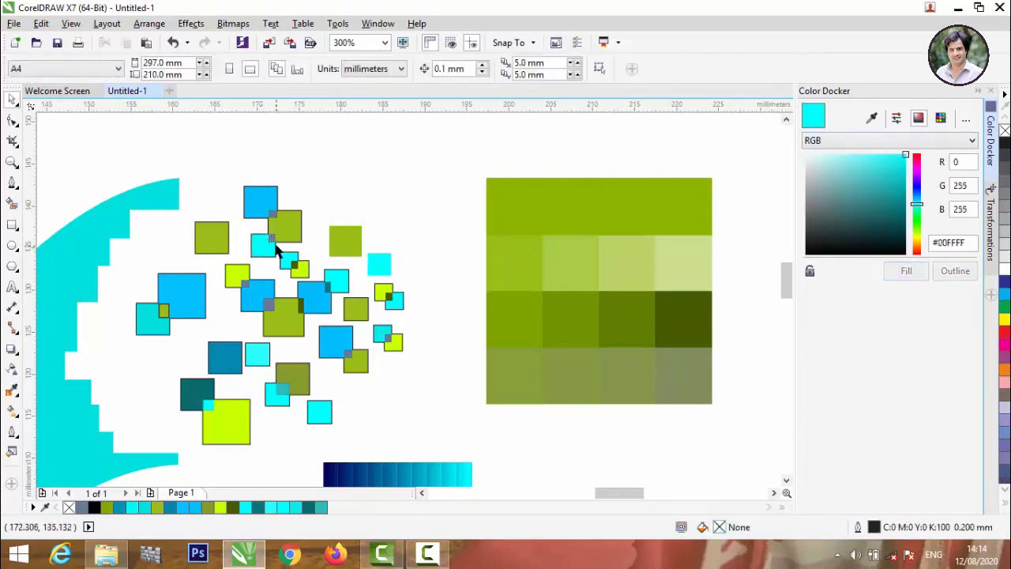
# Fill the overlap between the upper green square and the cyan square below it with teal #0AA3A3.
pyautogui.click(269, 236)
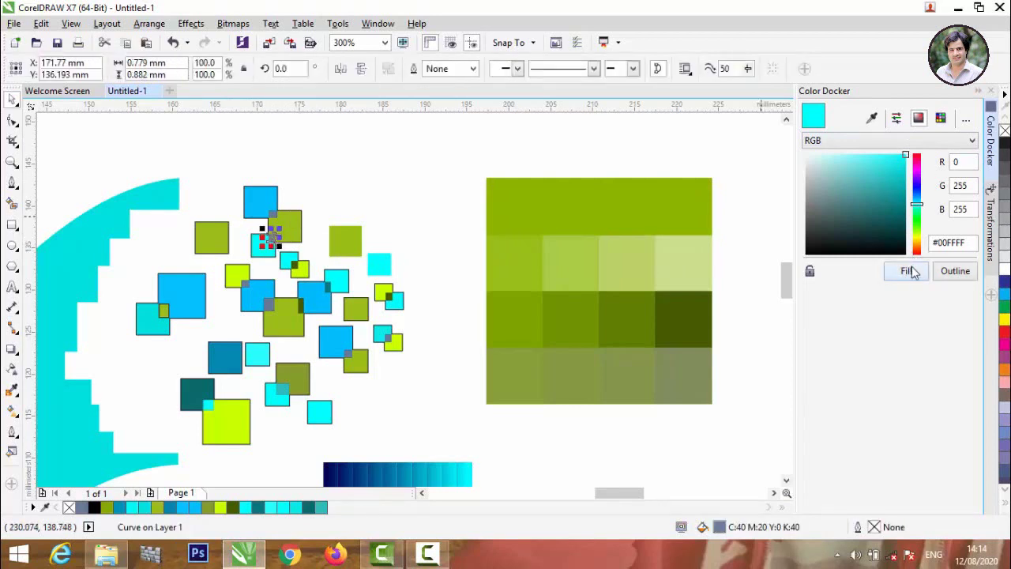
pyautogui.click(899, 191)
pyautogui.click(906, 271)
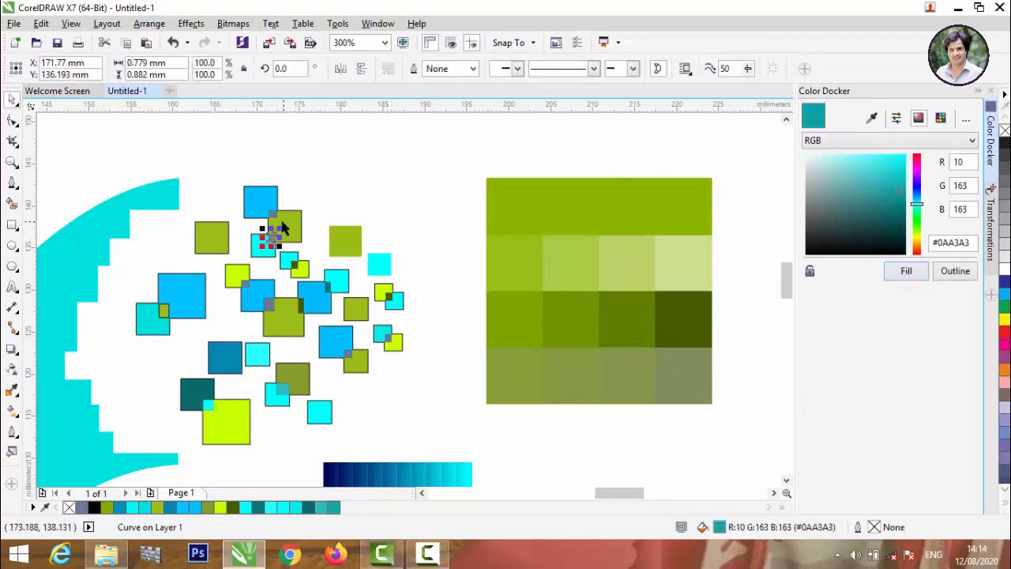
pyautogui.click(237, 338)
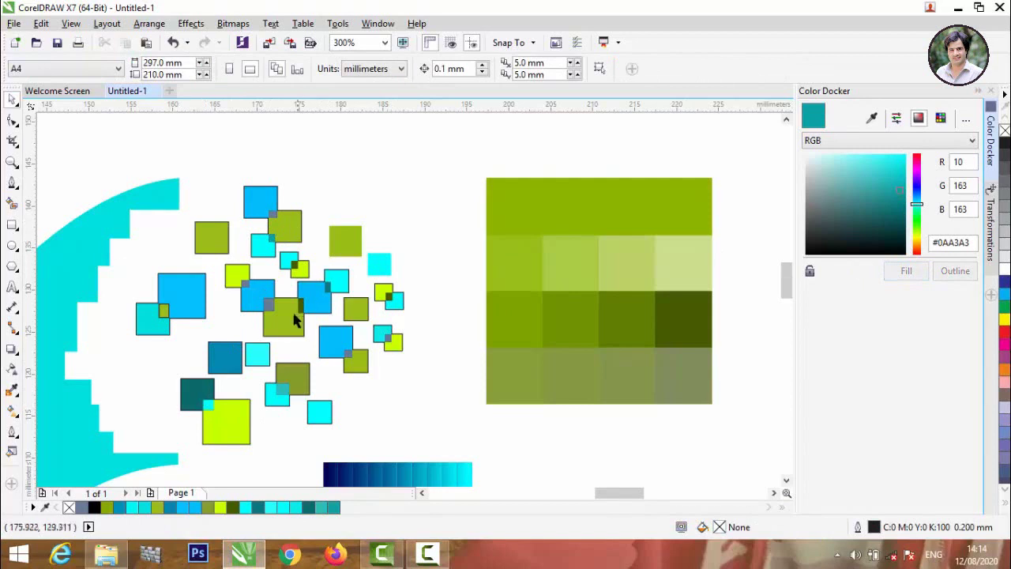
# Fill the central blue square's overlaps with the large olive square and with the lime square in cyan #03FFFF.
pyautogui.click(270, 305)
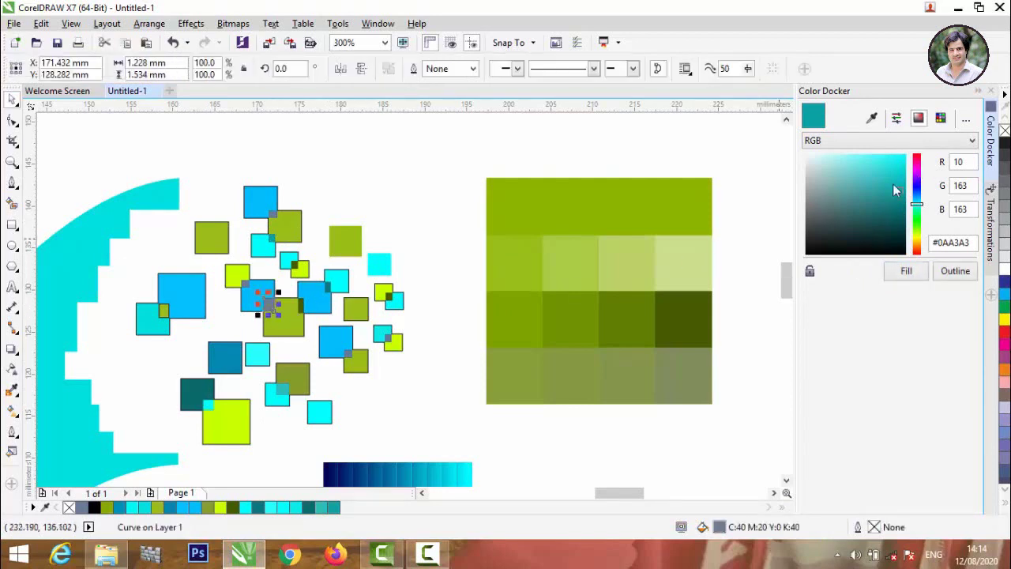
pyautogui.moveTo(895, 190); pyautogui.dragTo(904, 158)
pyautogui.click(906, 271)
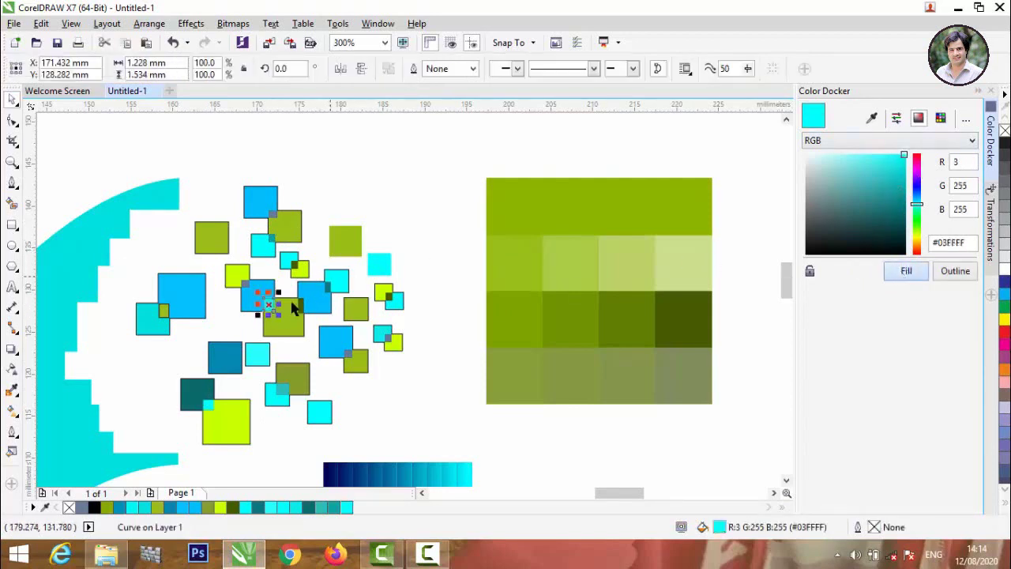
pyautogui.click(206, 315)
pyautogui.click(242, 281)
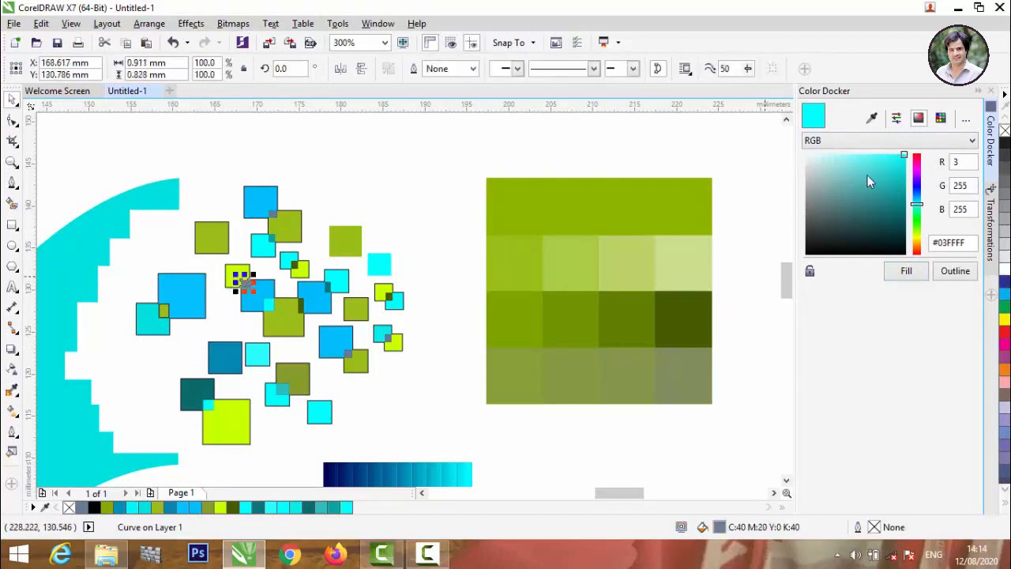
pyautogui.click(908, 271)
# Fill the small cyan square's overlap with the blue square, and the lower-edge cyan and lime overlap, with swatch green #8DB600.
pyautogui.click(328, 287)
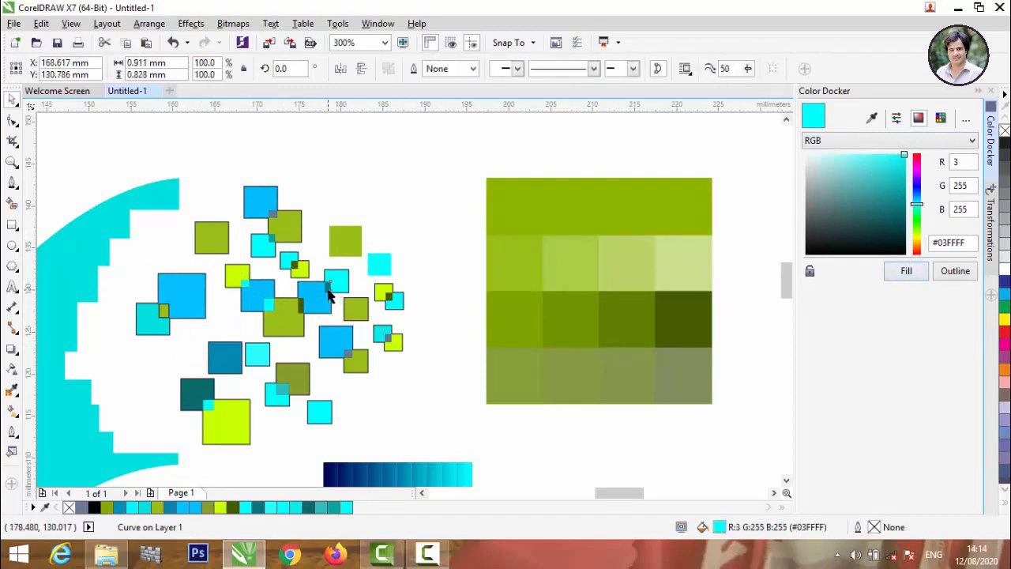
pyautogui.click(876, 119)
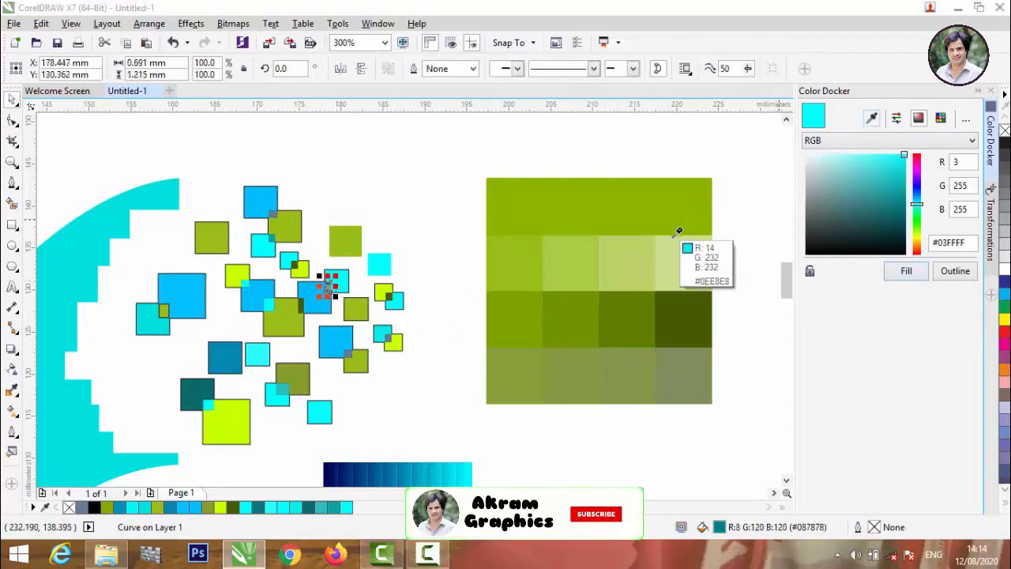
pyautogui.click(673, 239)
pyautogui.click(872, 118)
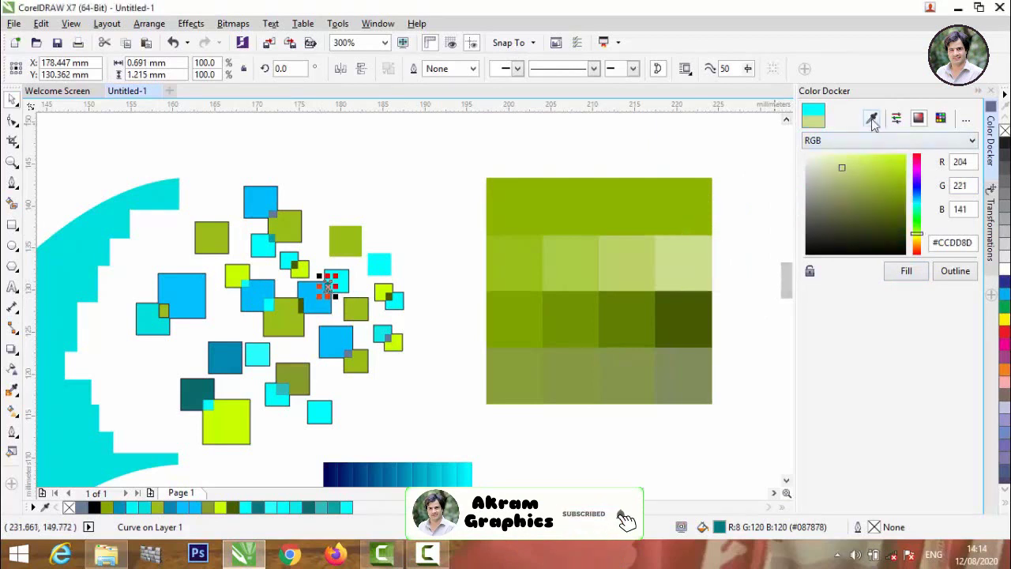
pyautogui.click(685, 204)
pyautogui.click(914, 273)
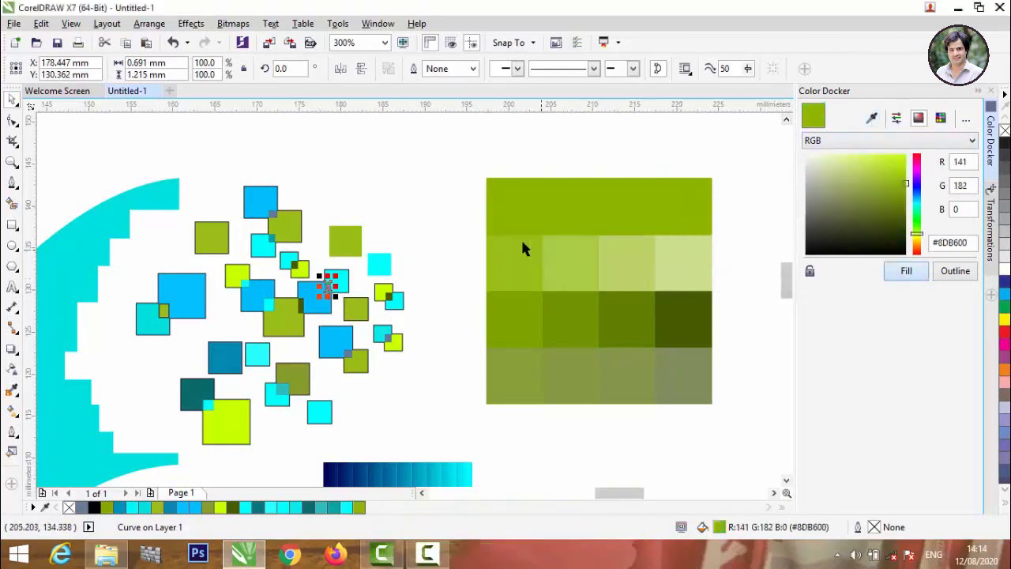
pyautogui.click(423, 227)
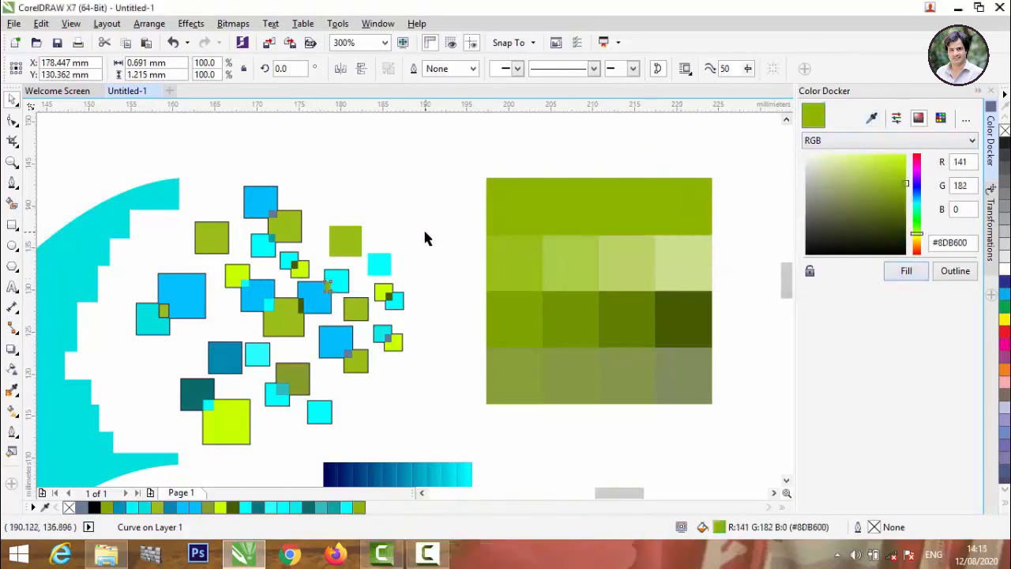
pyautogui.click(391, 346)
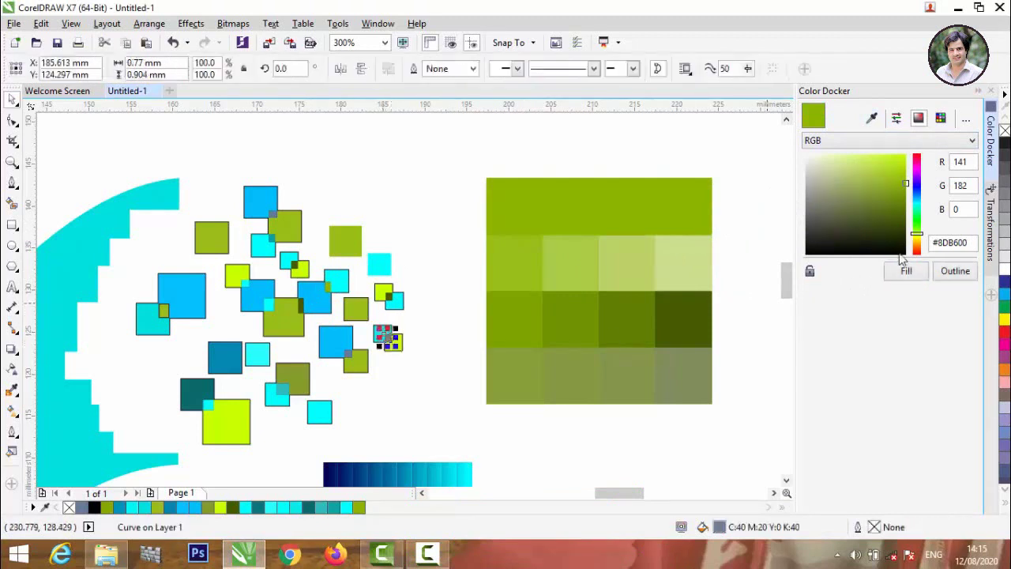
pyautogui.click(893, 273)
# Fill the overlap between the lower blue square and the olive square at its corner with dark olive #617816.
pyautogui.click(346, 355)
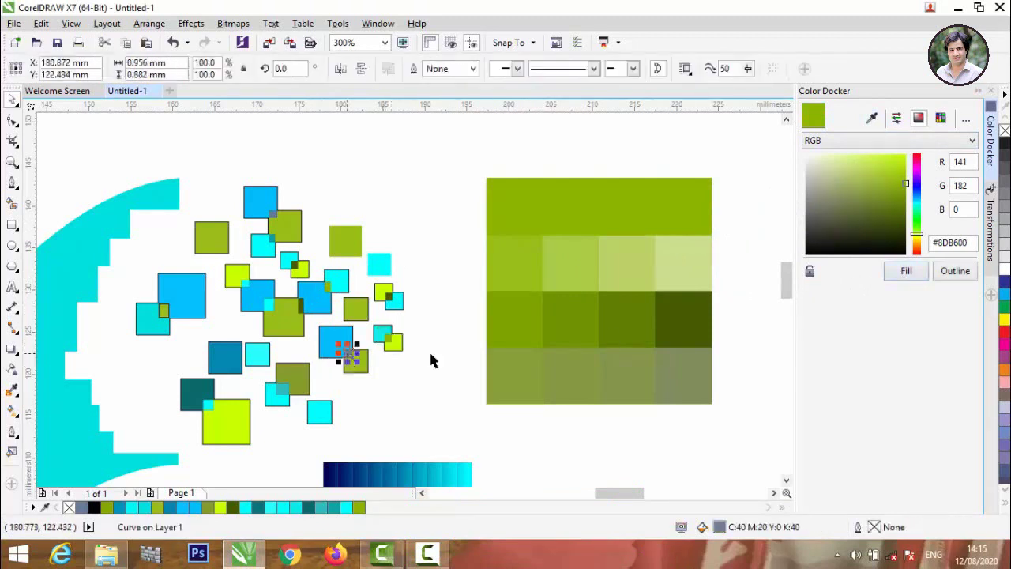
pyautogui.click(888, 207)
pyautogui.click(906, 271)
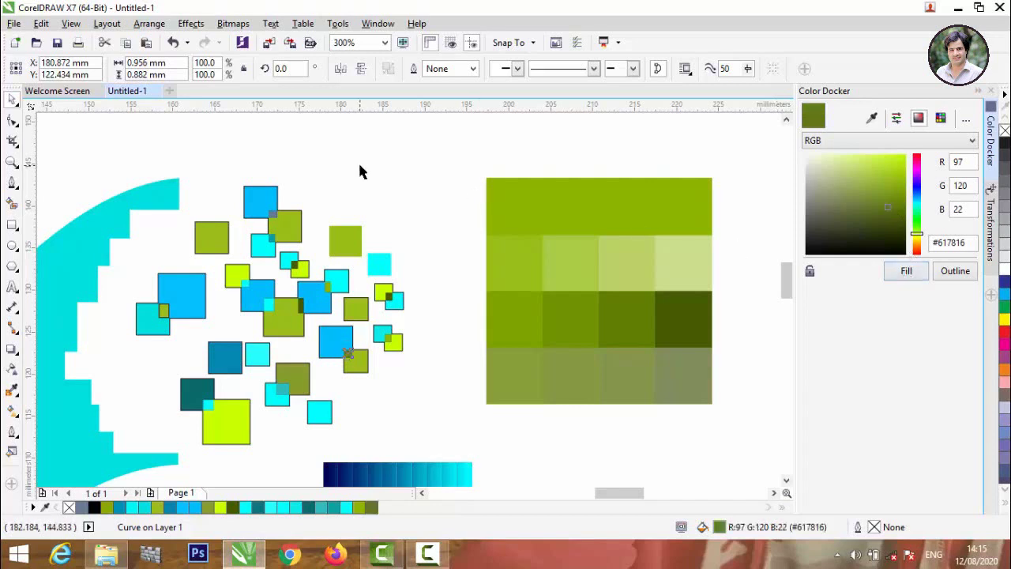
pyautogui.click(361, 170)
# Fill the upper olive square's overlaps with the topmost blue square and with the cyan square below in lime #C4FF00.
pyautogui.click(277, 217)
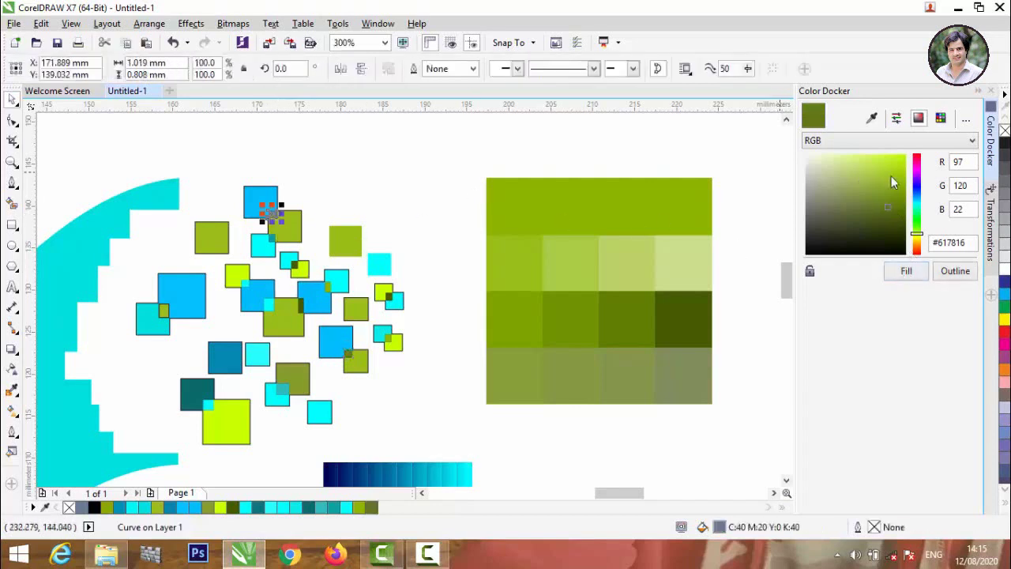
pyautogui.moveTo(892, 212)
pyautogui.mouseDown()
pyautogui.moveTo(888, 169)
pyautogui.moveTo(909, 152)
pyautogui.mouseUp()
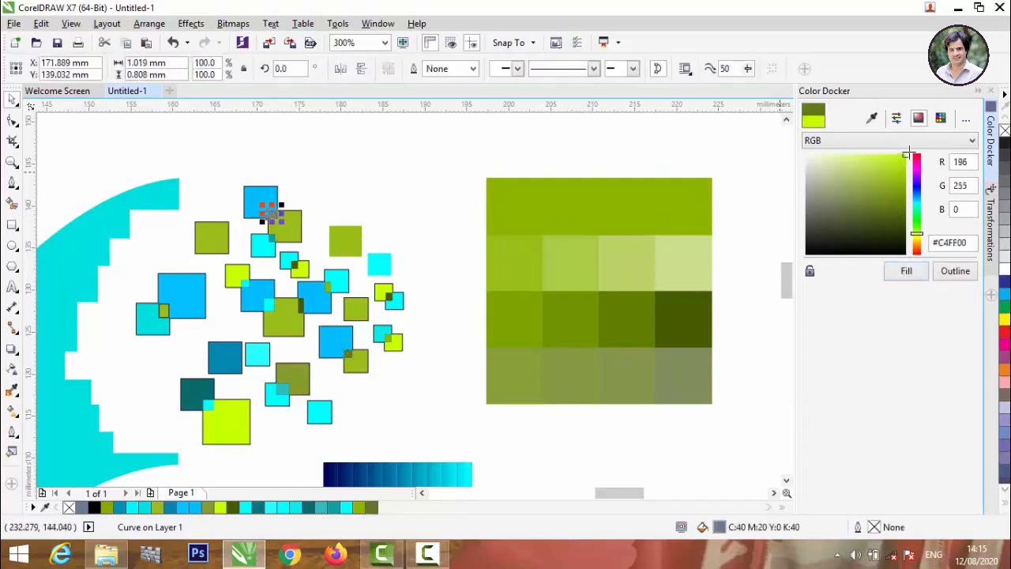
pyautogui.click(906, 271)
pyautogui.click(374, 254)
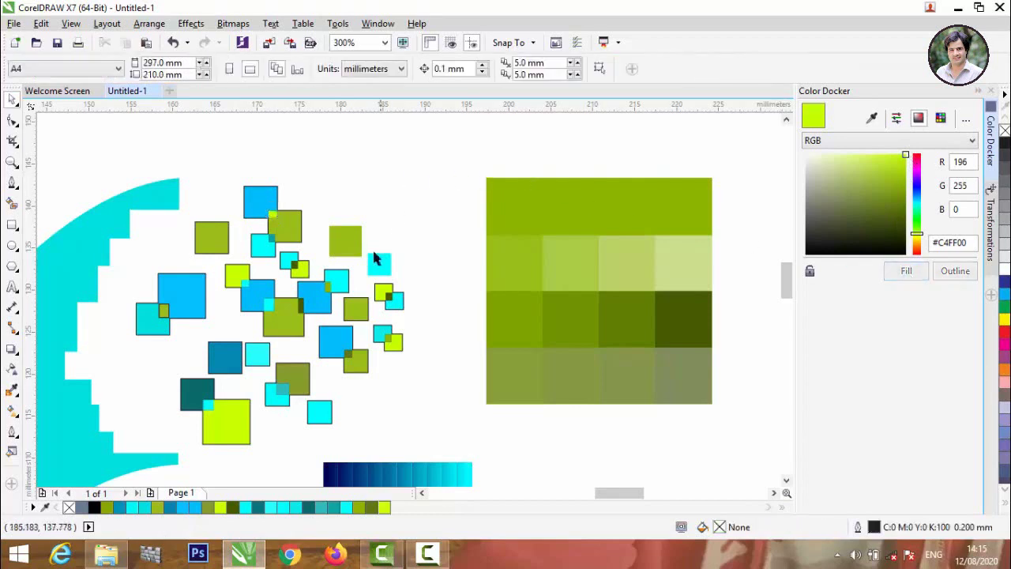
pyautogui.click(271, 239)
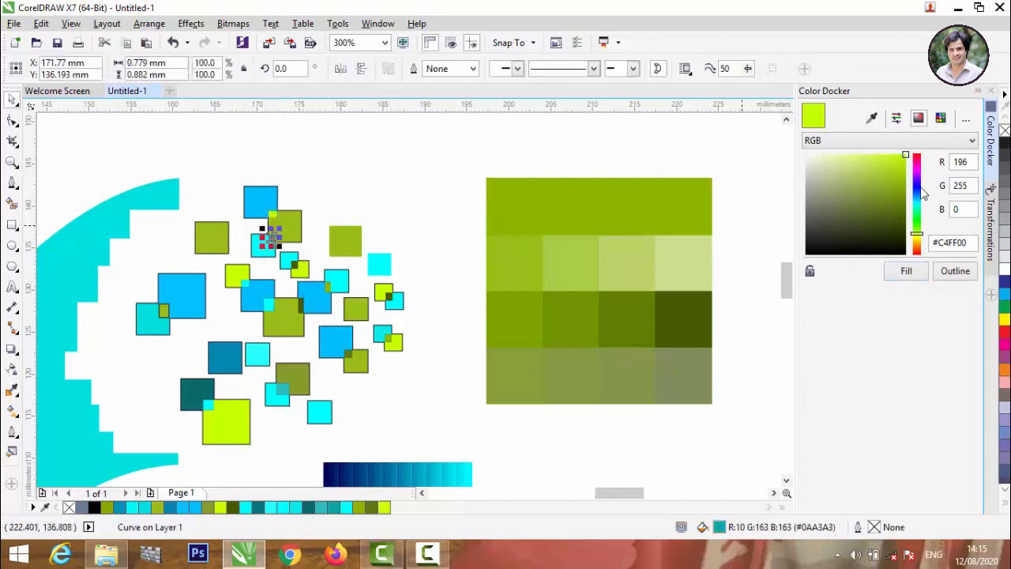
pyautogui.click(909, 271)
pyautogui.click(335, 172)
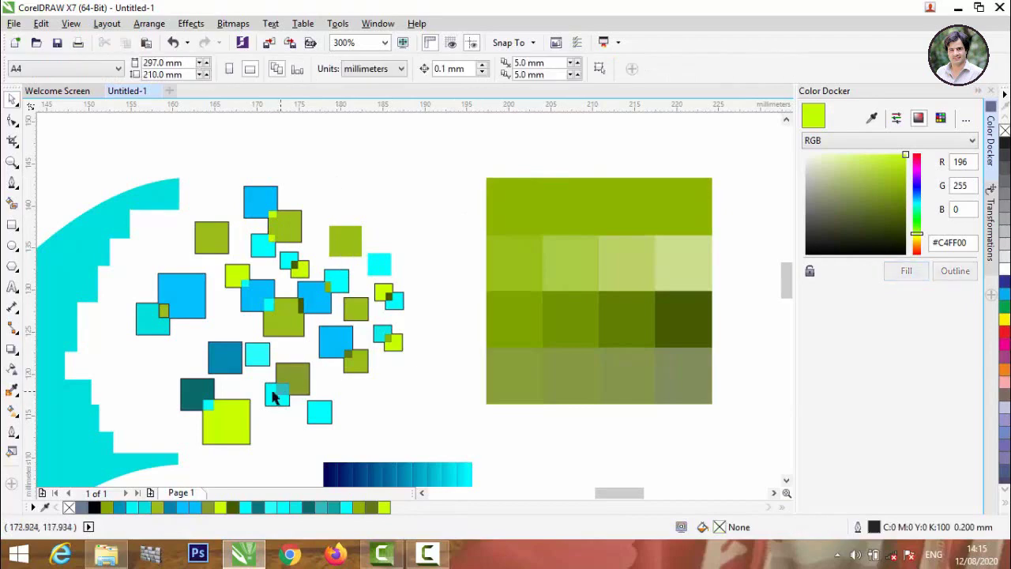
# Delete the blue gradient and green swatch reference bitmaps beside the logo.
pyautogui.scroll(2, 339, 280)
pyautogui.scroll(-6, 402, 228)
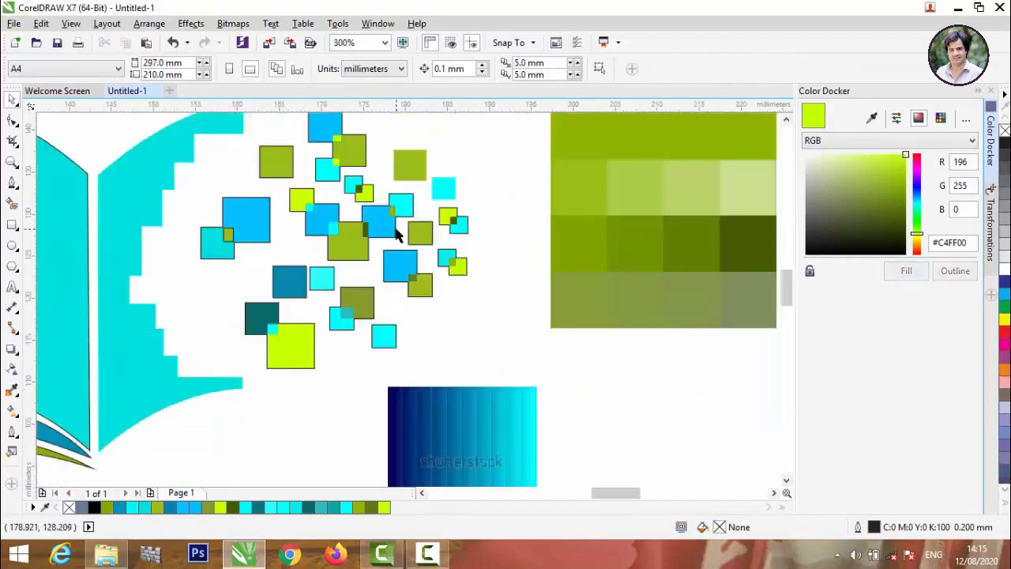
pyautogui.scroll(1, 316, 237)
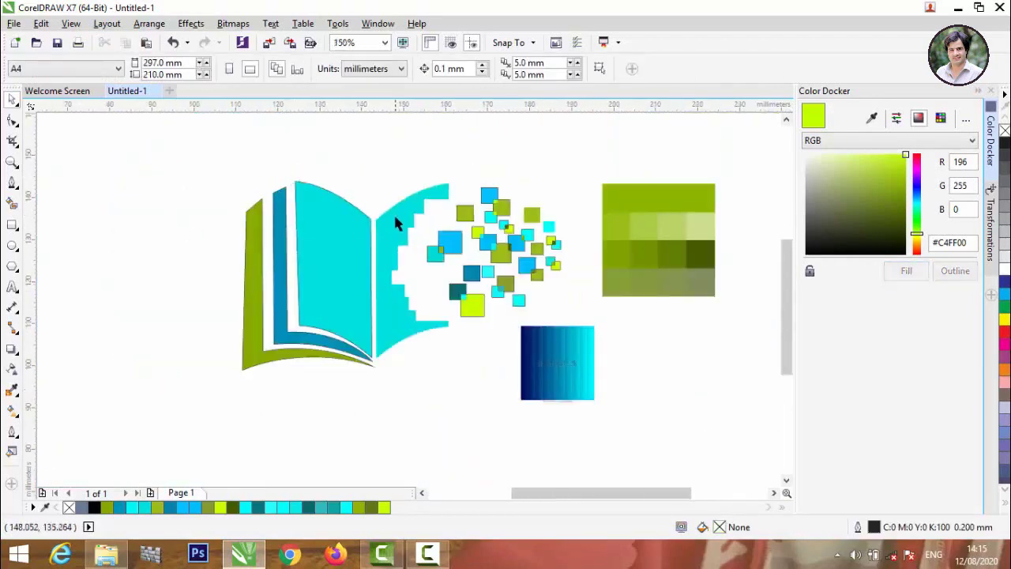
pyautogui.scroll(-1, 526, 223)
pyautogui.click(522, 224)
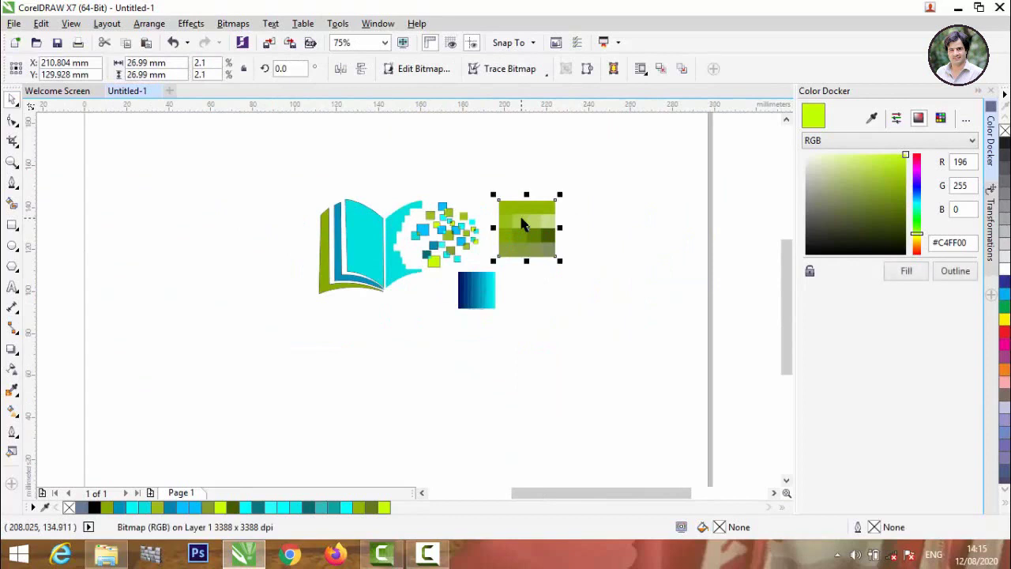
pyautogui.click(473, 293)
pyautogui.press('Delete')
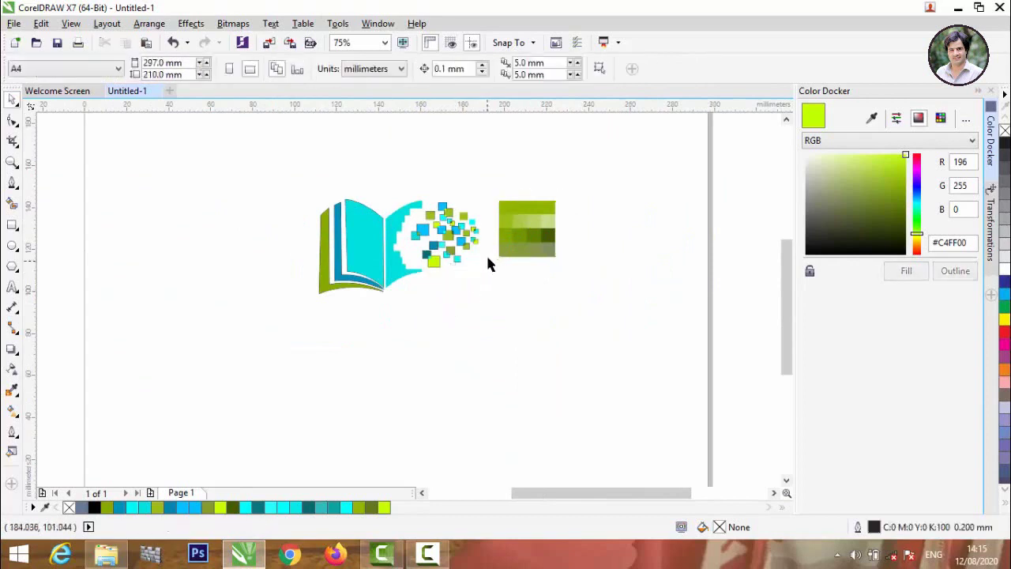
pyautogui.click(527, 228)
pyautogui.press('Delete')
pyautogui.scroll(1, 457, 233)
pyautogui.scroll(-1, 455, 233)
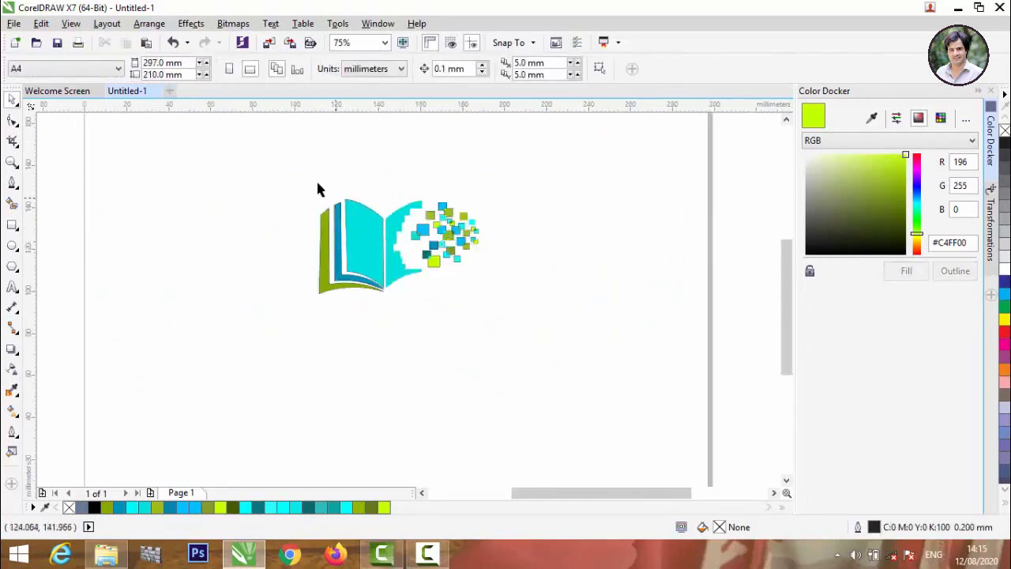
pyautogui.moveTo(252, 151); pyautogui.dragTo(547, 352)
pyautogui.scroll(1, 460, 212)
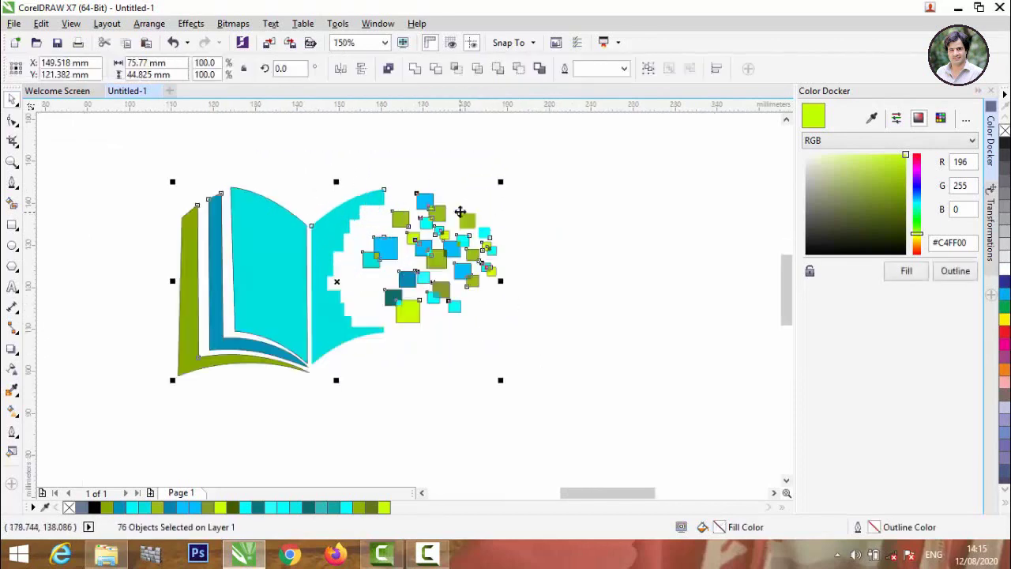
pyautogui.click(585, 300)
# Enlarge the whole cluster of scattered squares to about 36 by 34 mm and move it clear of the right page.
pyautogui.moveTo(361, 169); pyautogui.dragTo(545, 359)
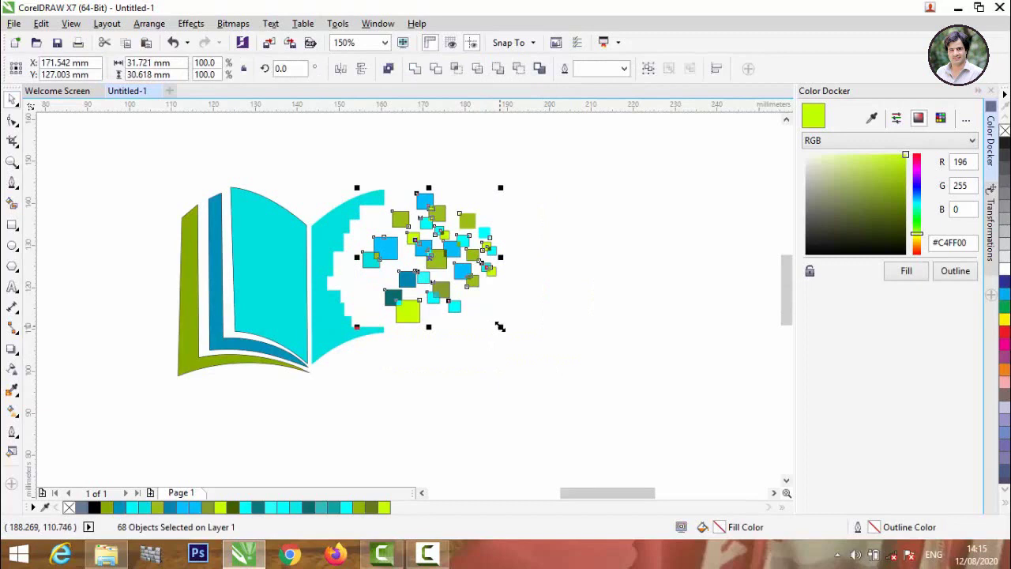
pyautogui.moveTo(500, 326); pyautogui.dragTo(534, 355)
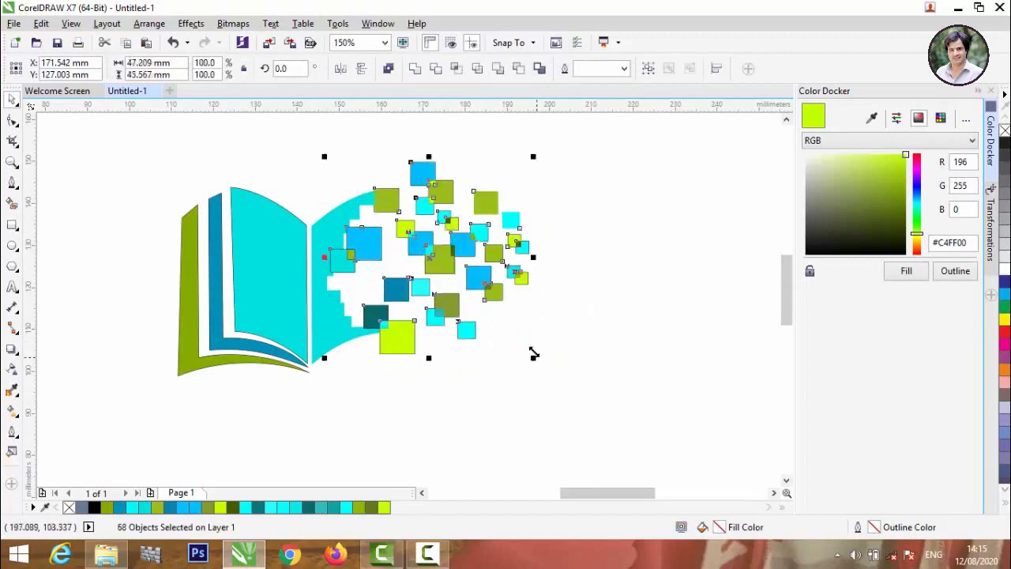
pyautogui.moveTo(427, 265); pyautogui.dragTo(461, 278)
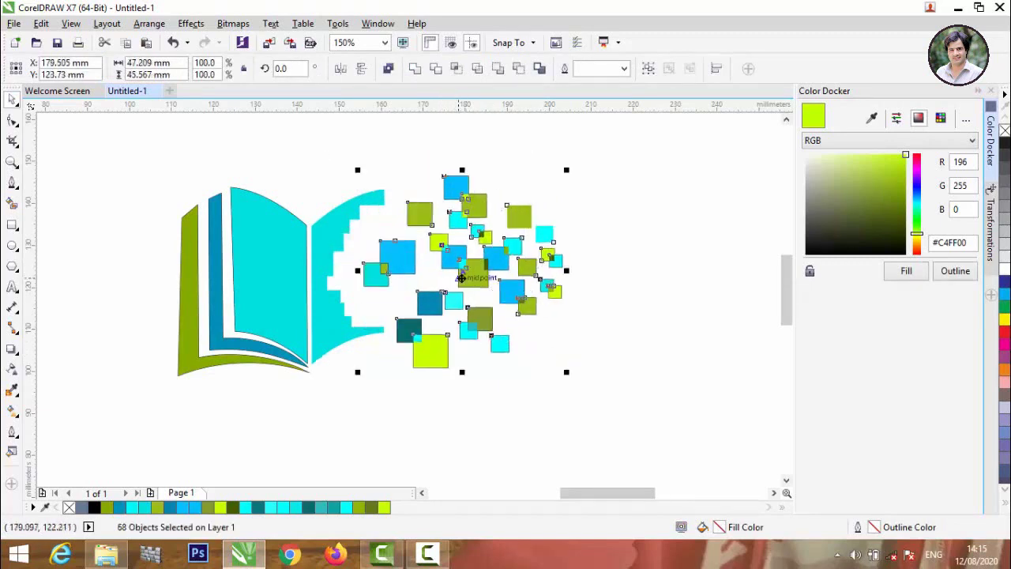
pyautogui.moveTo(565, 373); pyautogui.dragTo(542, 347)
pyautogui.click(591, 350)
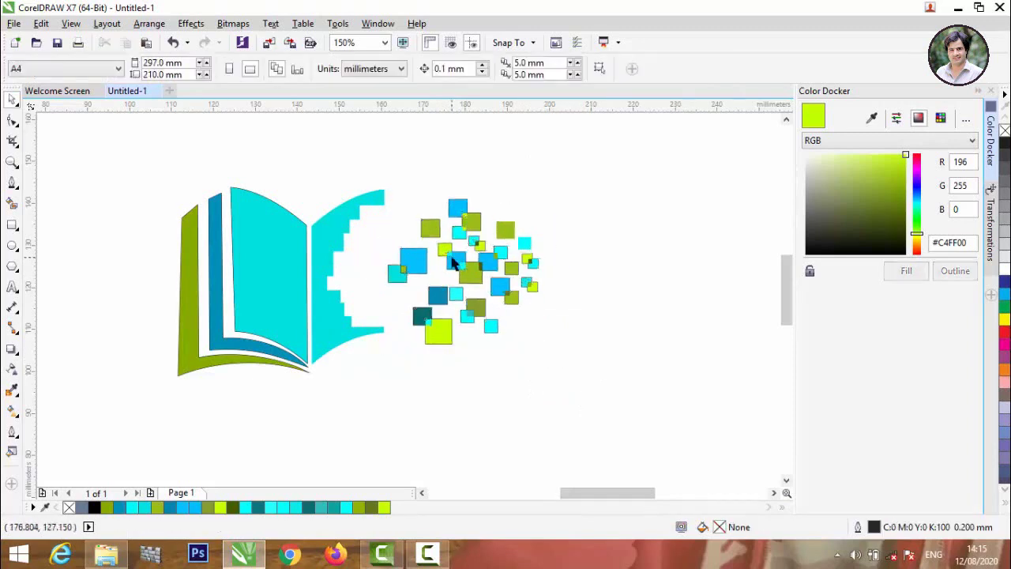
# Move the whole cluster of squares slightly up and closer to the right page's stepped edge.
pyautogui.moveTo(367, 163); pyautogui.dragTo(566, 403)
pyautogui.moveTo(463, 278); pyautogui.dragTo(450, 271)
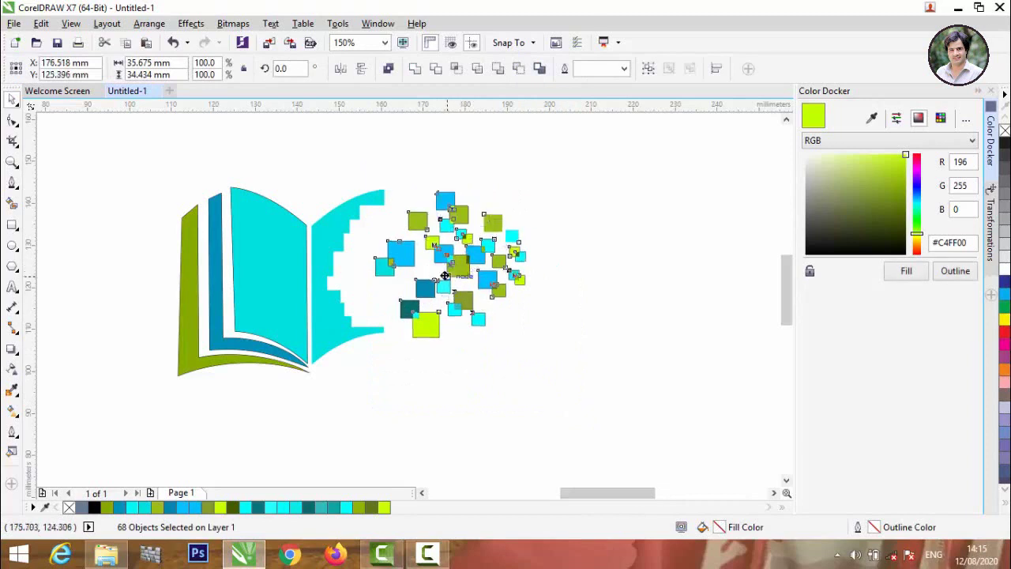
pyautogui.click(527, 145)
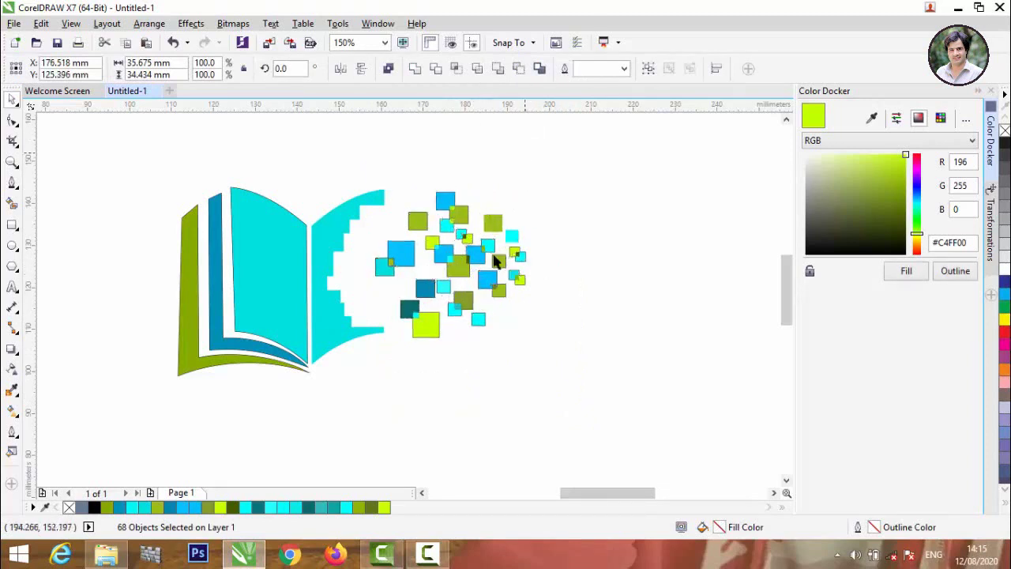
pyautogui.scroll(-1, 494, 277)
pyautogui.moveTo(273, 177); pyautogui.dragTo(556, 381)
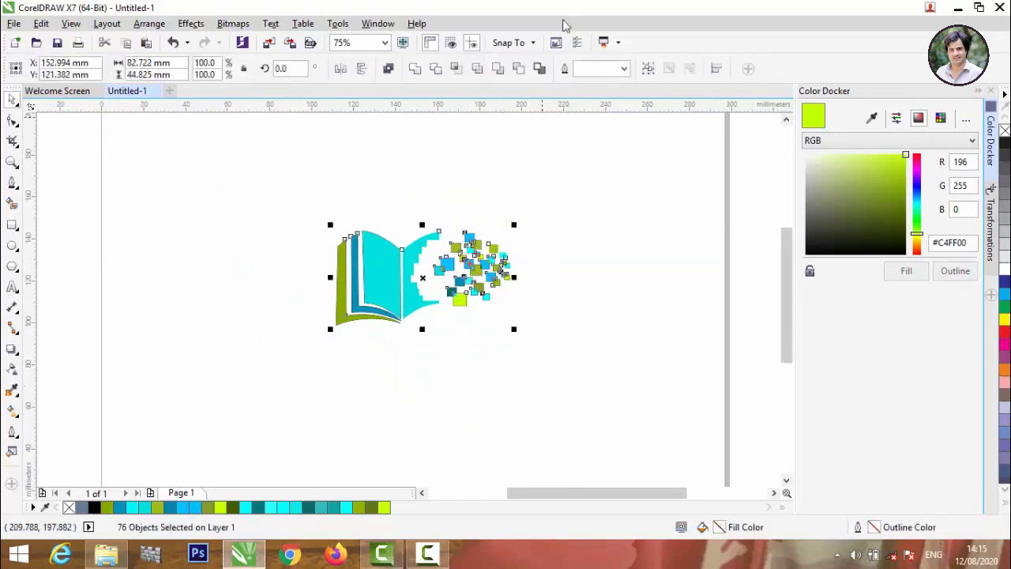
pyautogui.click(598, 160)
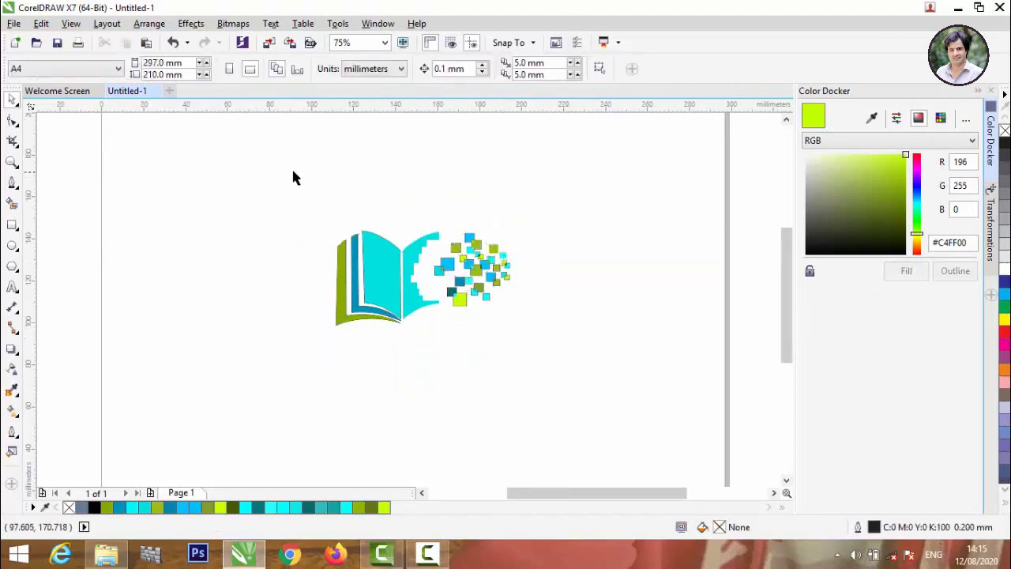
pyautogui.moveTo(267, 169); pyautogui.dragTo(556, 413)
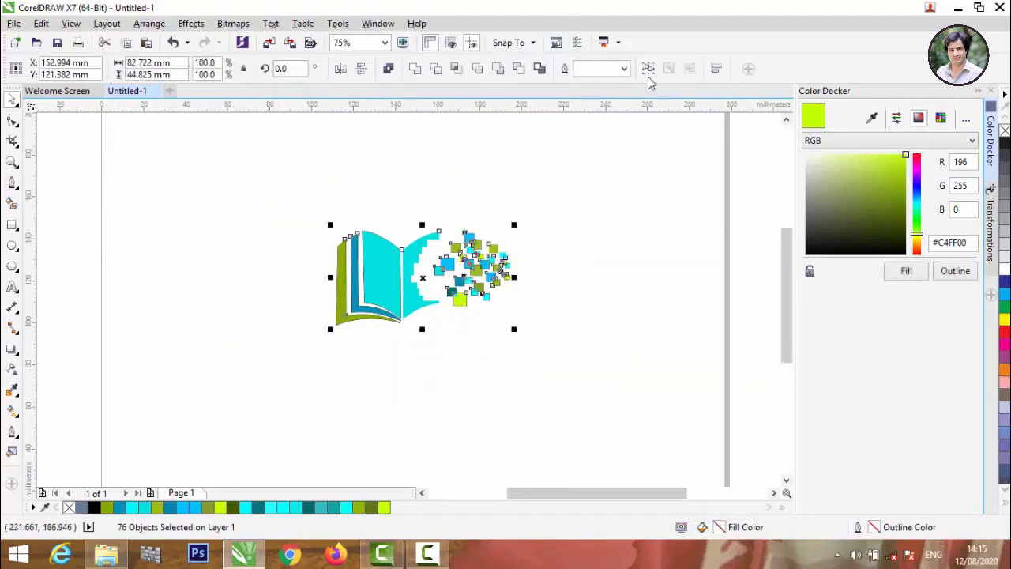
pyautogui.click(625, 219)
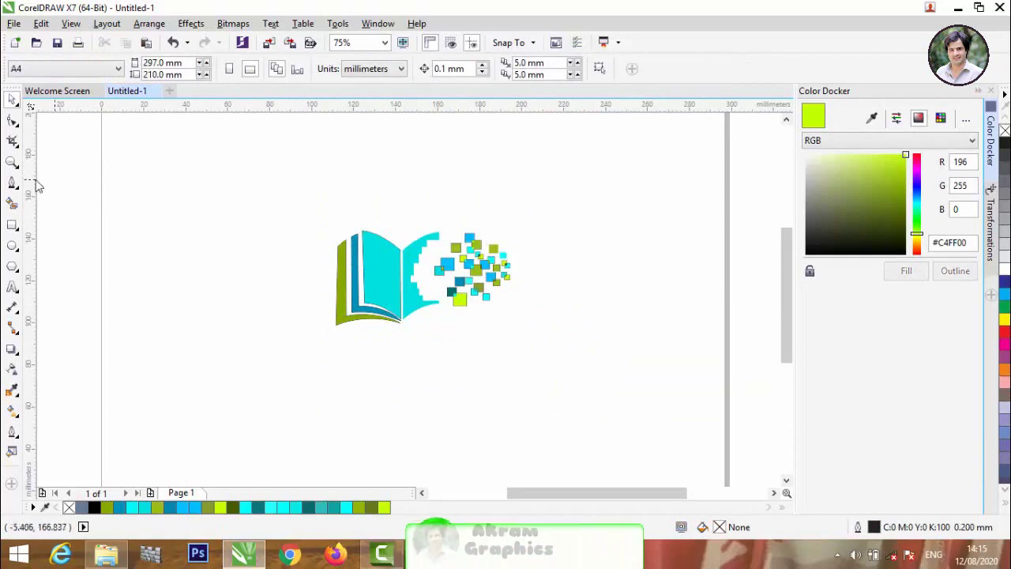
# Add the artistic text "DIGITAL KNOWLEDGE" in Arial 24 pt below the book logo.
pyautogui.click(12, 286)
pyautogui.click(262, 404)
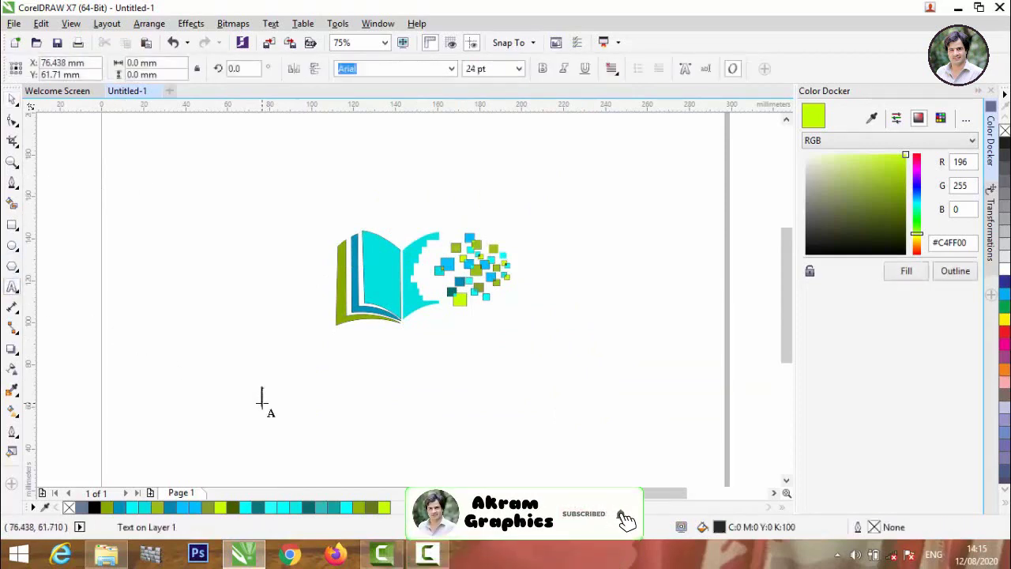
pyautogui.write('DIGI')
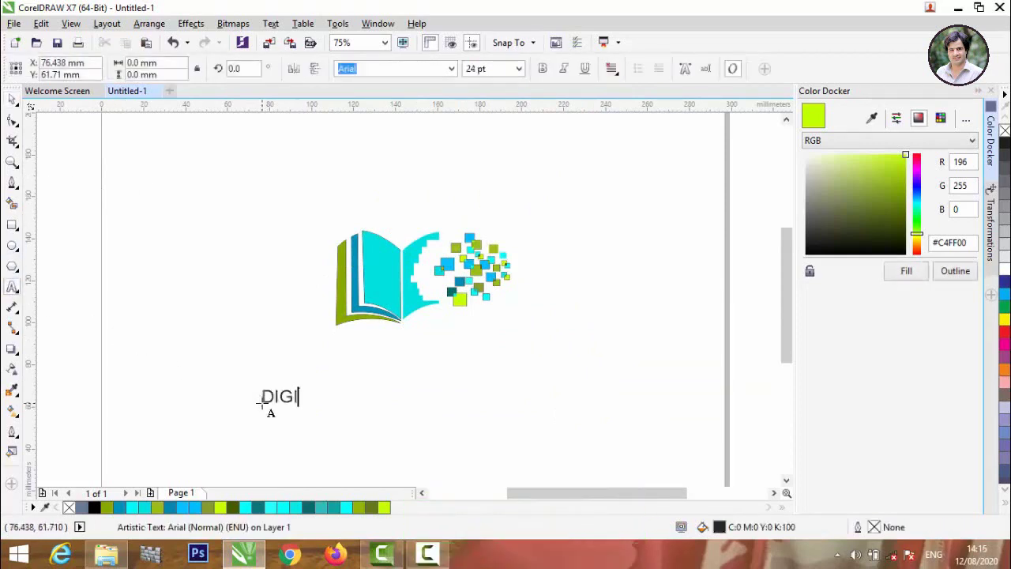
pyautogui.write('TAL KNOWLEDGE')
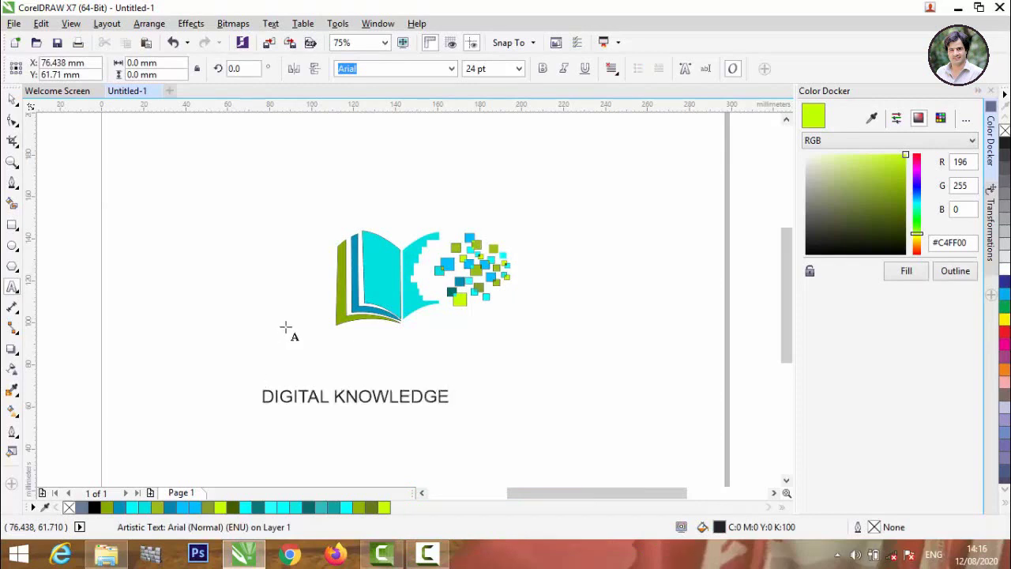
# Set the DIGITAL KNOWLEDGE text in Arial Rounded MT Bold and fill it with olive green #779908.
pyautogui.moveTo(449, 408); pyautogui.dragTo(266, 403)
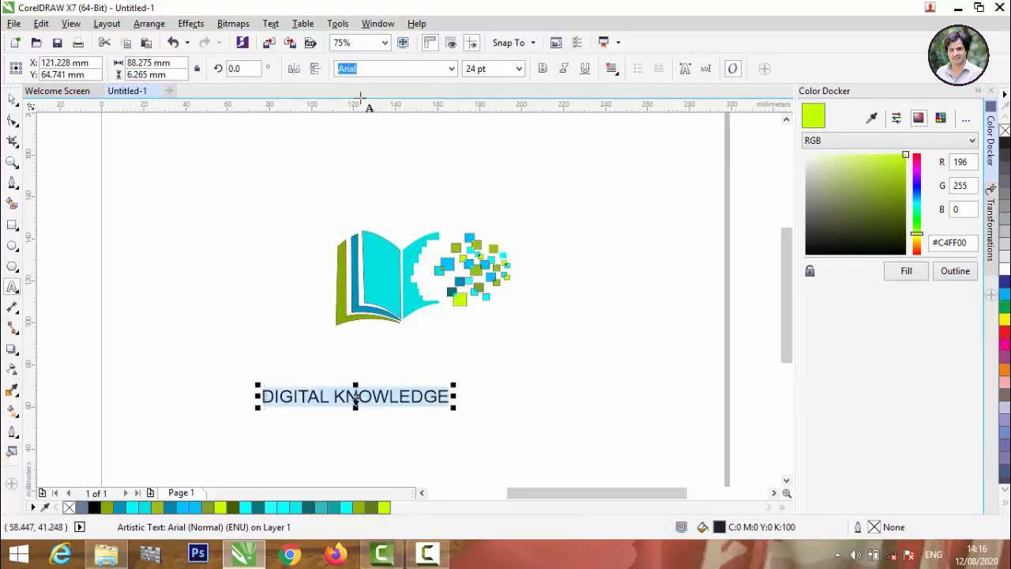
pyautogui.click(451, 69)
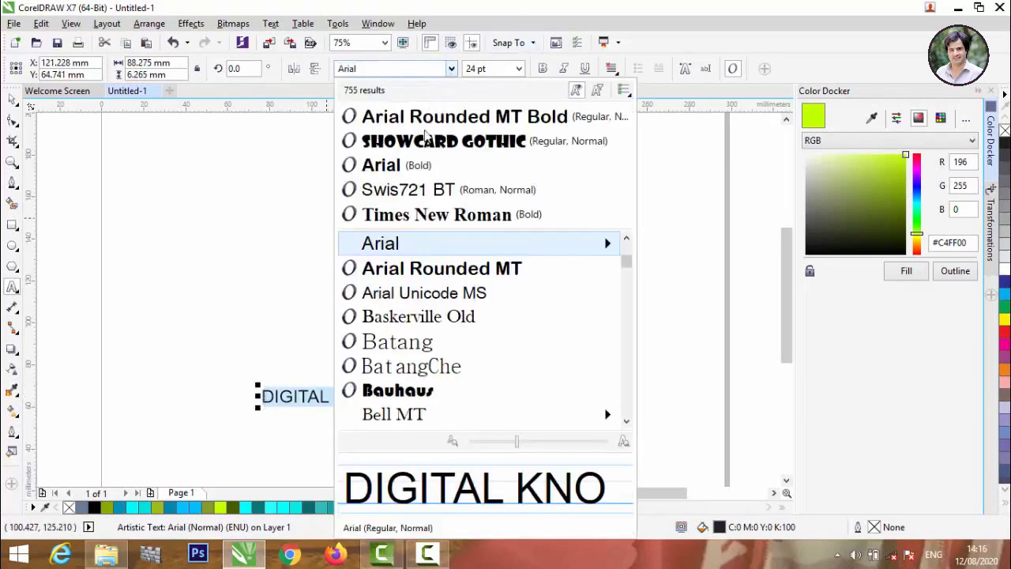
pyautogui.click(455, 119)
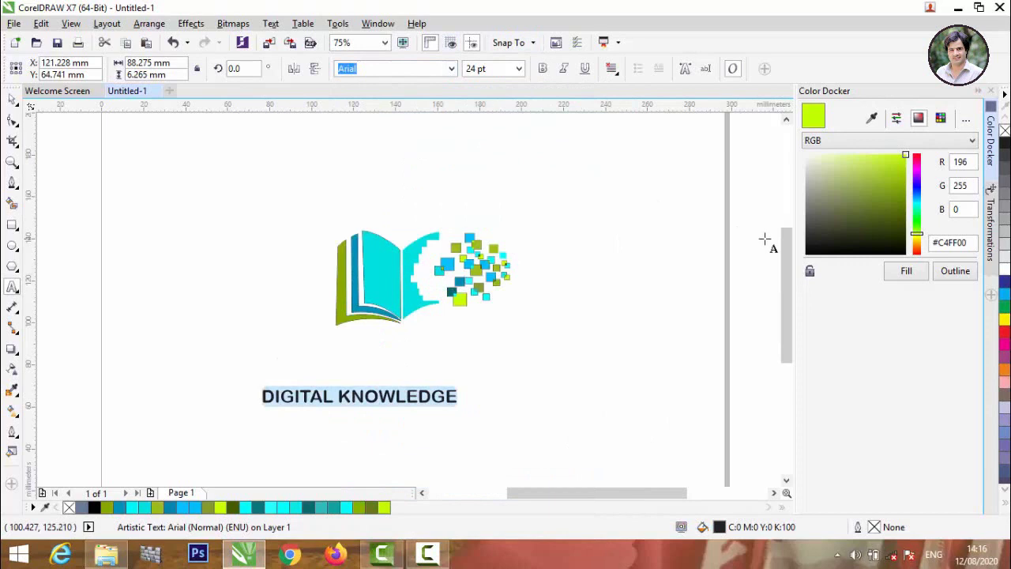
pyautogui.click(901, 274)
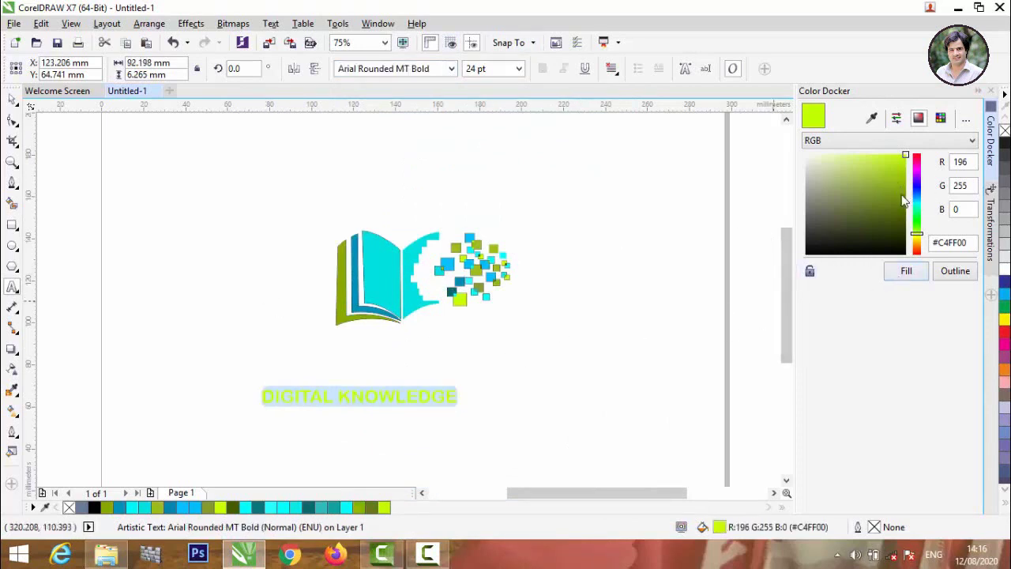
pyautogui.click(901, 195)
pyautogui.click(907, 273)
pyautogui.click(709, 282)
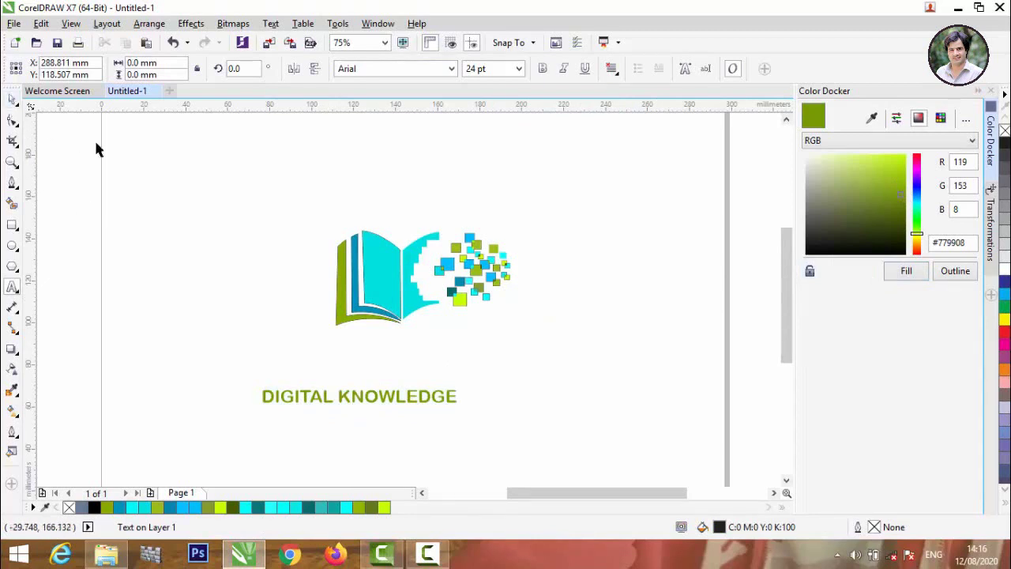
# Move the DIGITAL KNOWLEDGE text up and across to sit directly beneath the book and squares.
pyautogui.click(12, 99)
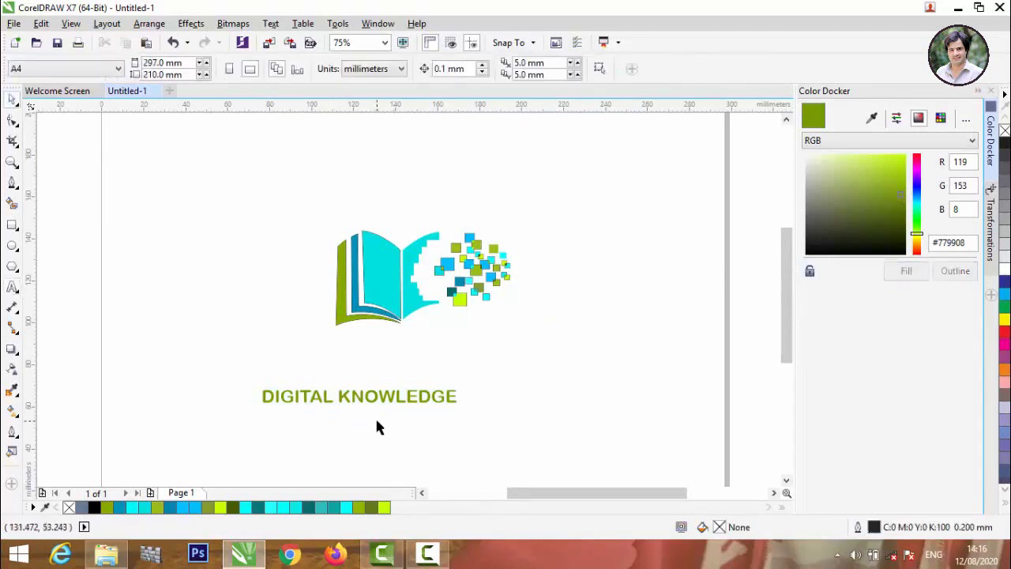
pyautogui.moveTo(387, 399); pyautogui.dragTo(449, 352)
pyautogui.click(448, 410)
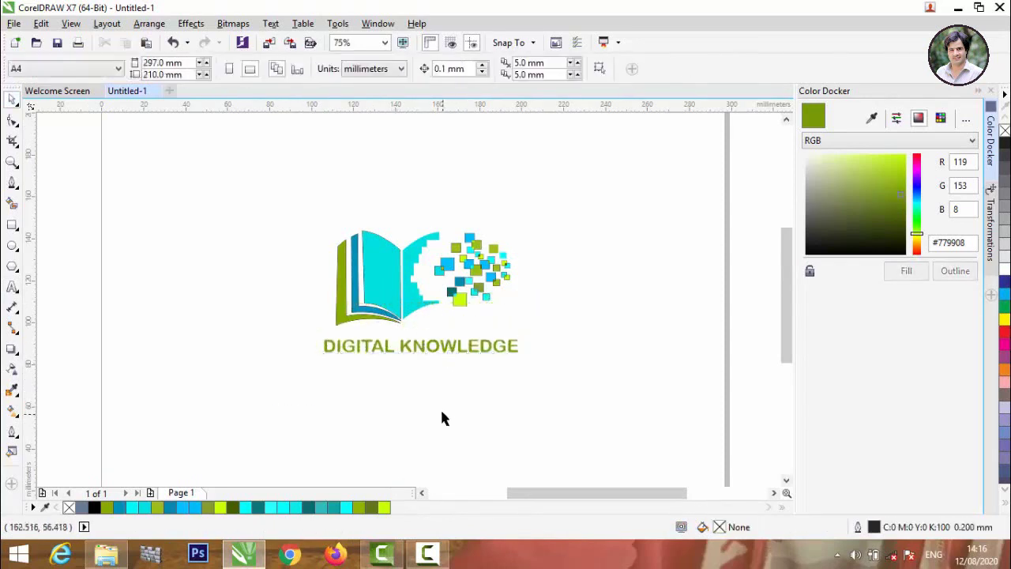
# Nudge the DIGITAL KNOWLEDGE text slightly up and left, closer to the book and more centred under the logo.
pyautogui.scroll(-1, 440, 406)
pyautogui.scroll(1, 456, 384)
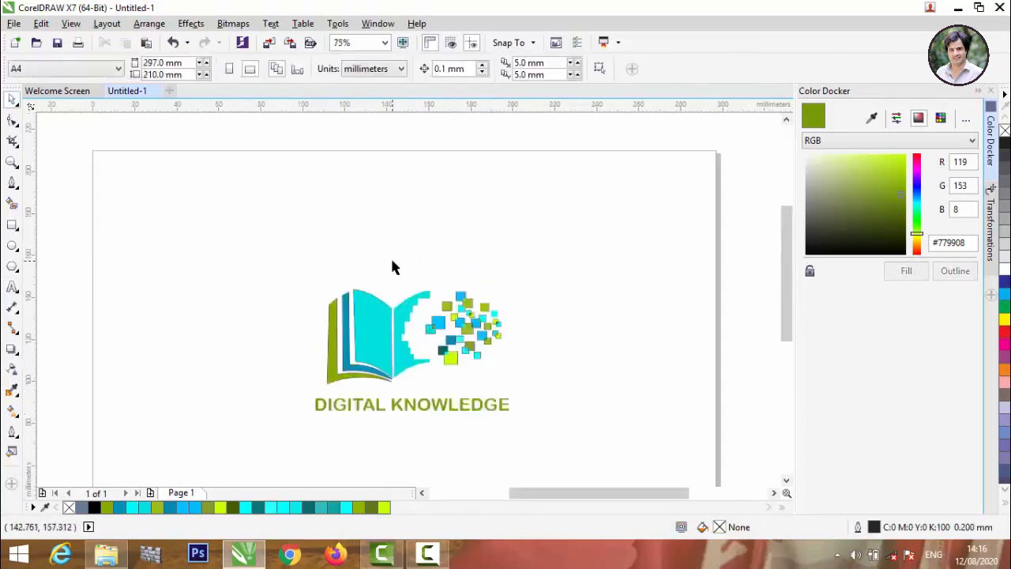
pyautogui.scroll(-1, 399, 299)
pyautogui.scroll(2, 407, 318)
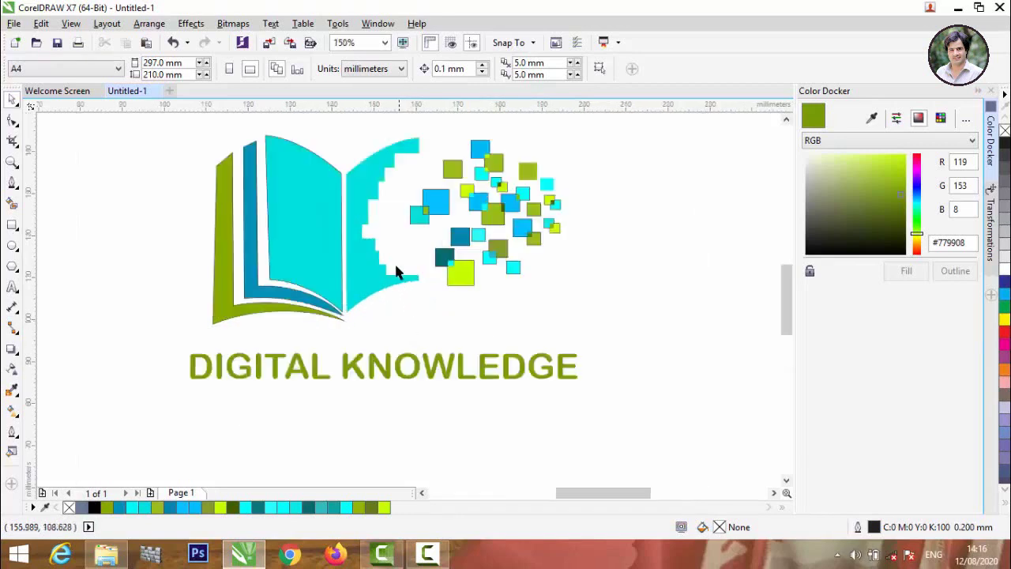
pyautogui.click(250, 294)
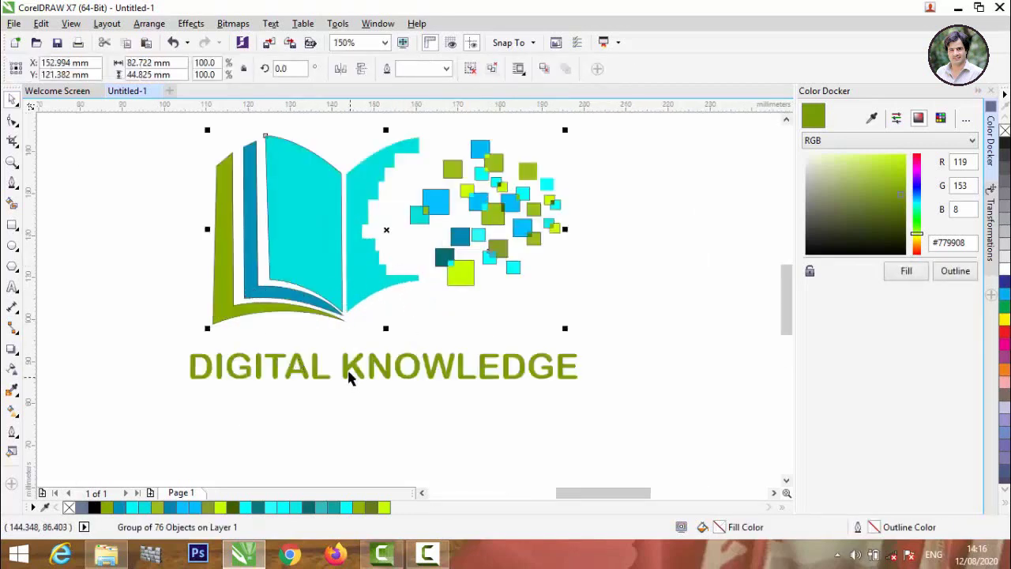
pyautogui.moveTo(348, 368)
pyautogui.mouseDown()
pyautogui.moveTo(332, 355)
pyautogui.moveTo(341, 357)
pyautogui.mouseUp()
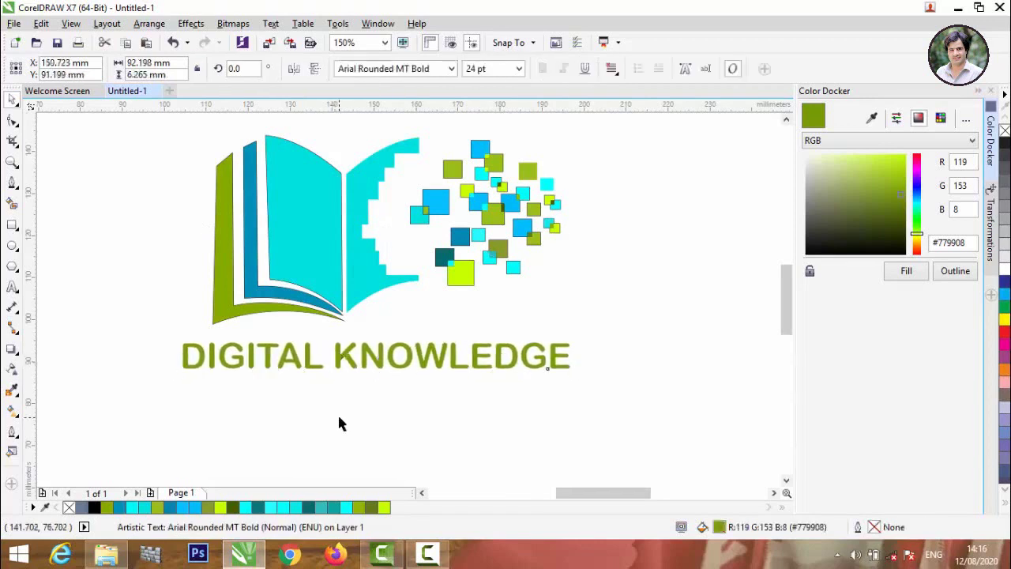
pyautogui.click(340, 412)
# Select the whole logo together with its text and set the outline to None.
pyautogui.scroll(-1, 341, 395)
pyautogui.moveTo(203, 197); pyautogui.dragTo(471, 456)
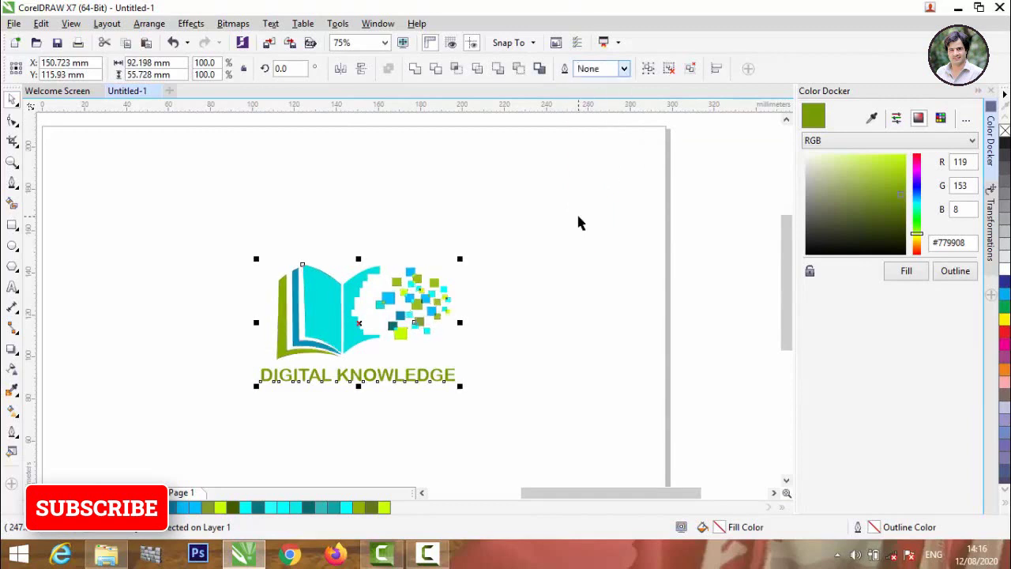
pyautogui.scroll(2, 387, 406)
pyautogui.scroll(-2, 388, 406)
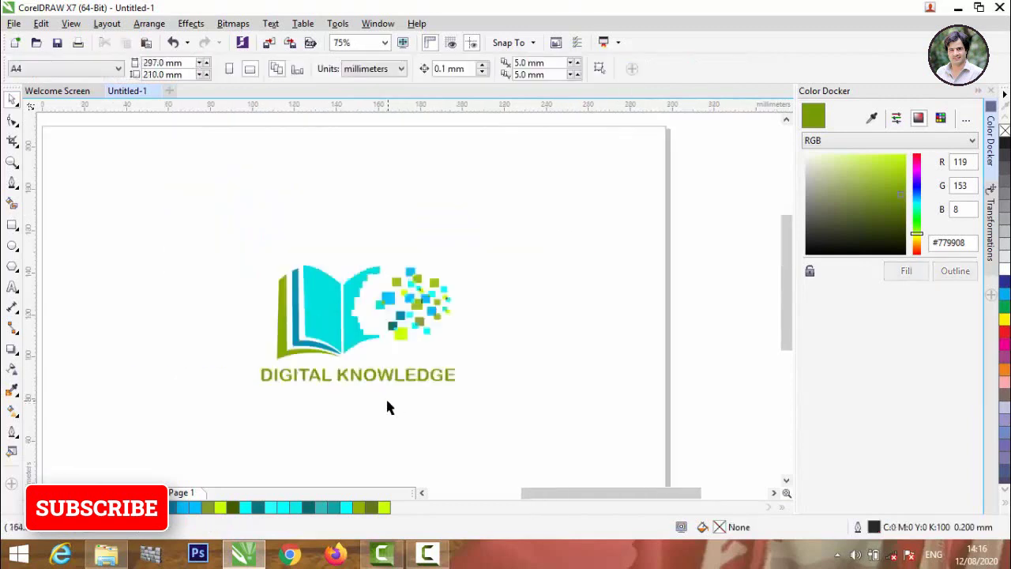
pyautogui.scroll(2, 387, 407)
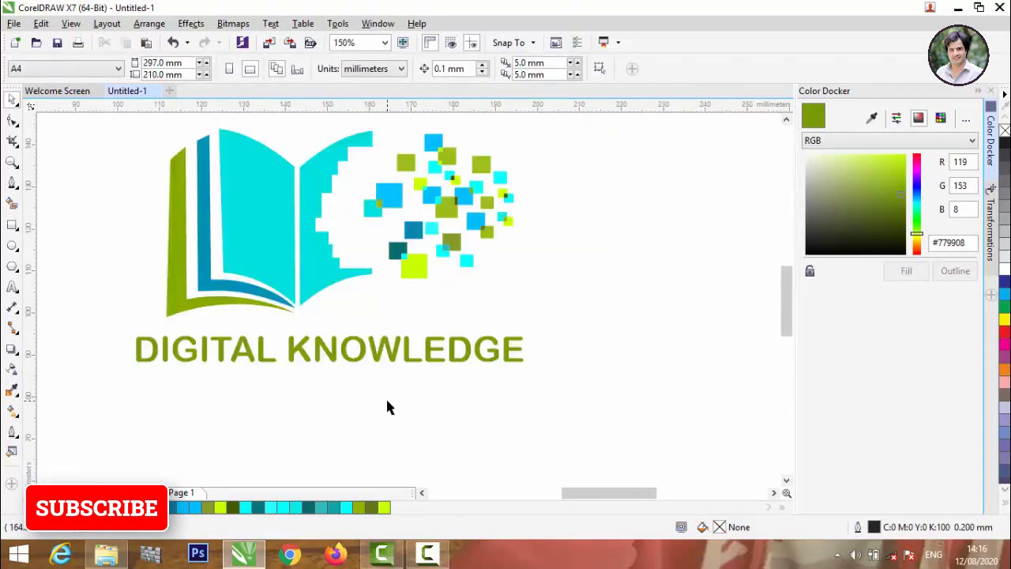